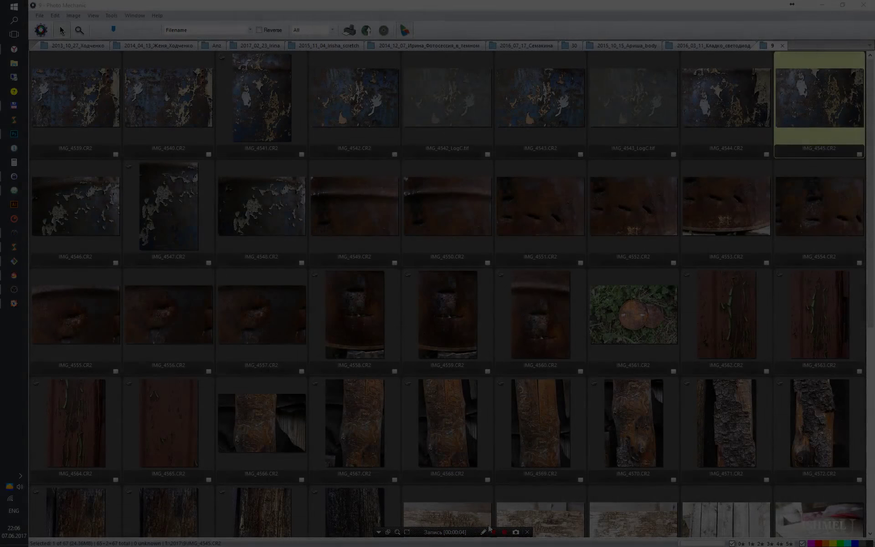
Preview IMG_4545.CR2 enlarged in Photo Mechanic, then switch to 3D LUT Creator.
{"action": "key", "text": "Return"}
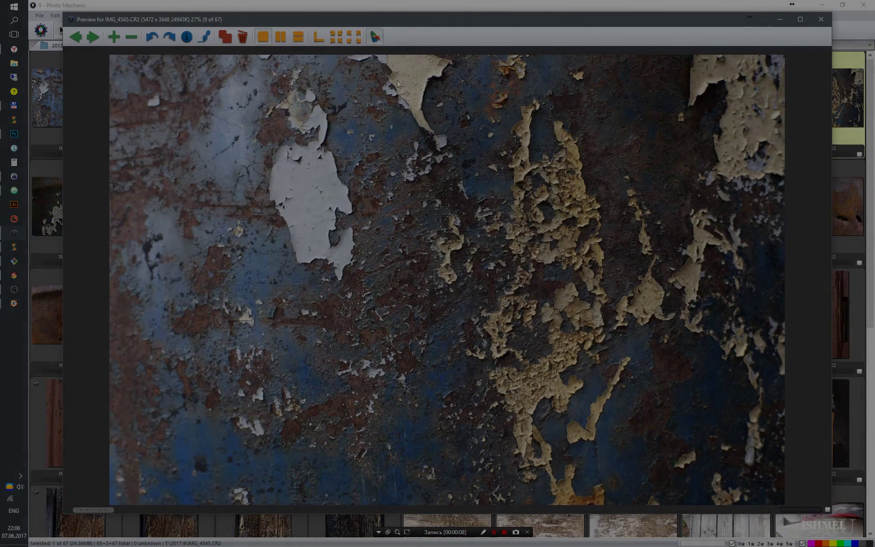
{"action": "left_click_drag", "start_coordinate": [831, 513], "coordinate": [844, 527]}
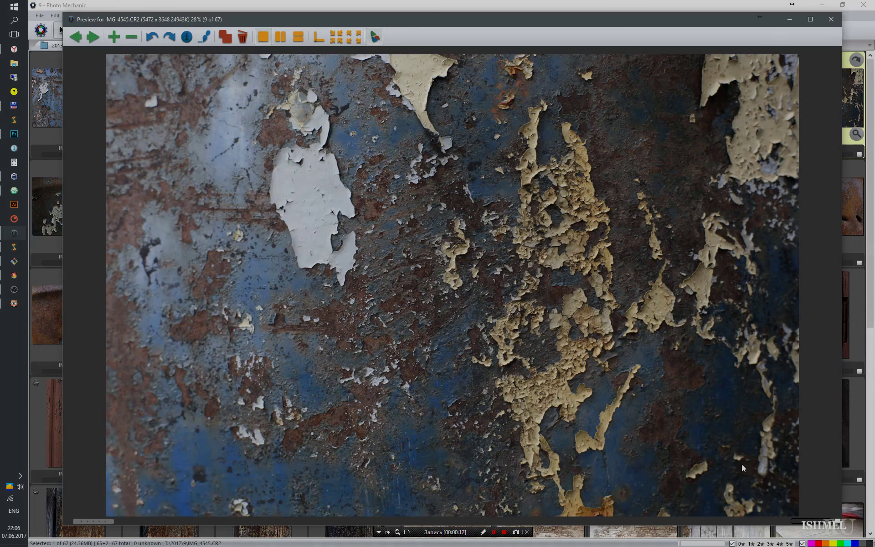
{"action": "left_click", "coordinate": [829, 20]}
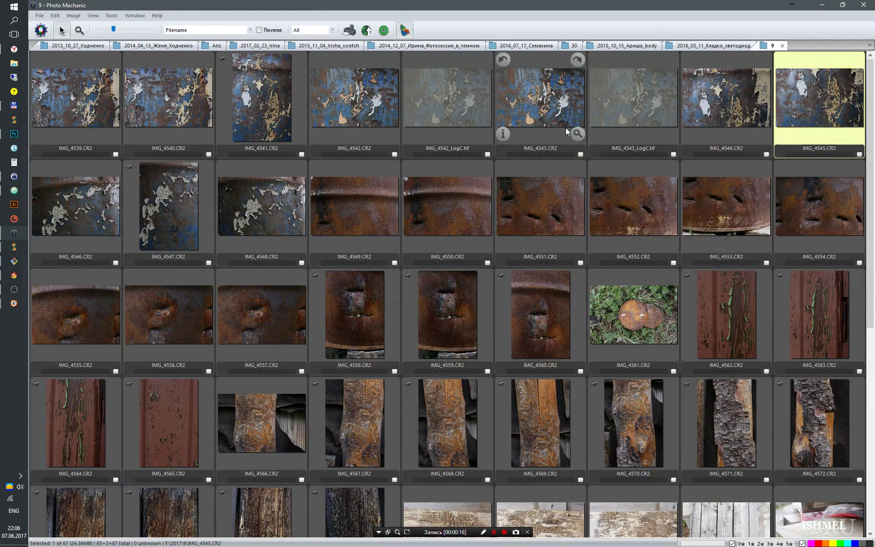
{"action": "left_click", "coordinate": [14, 275]}
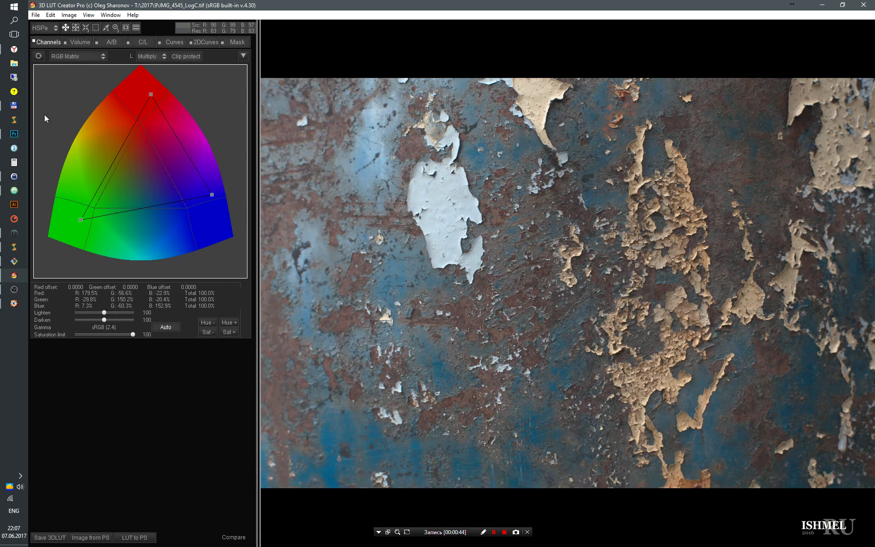
Reset the grade with a new preset, nudge the green matrix primary, and go to Curves.
{"action": "left_click", "coordinate": [41, 16]}
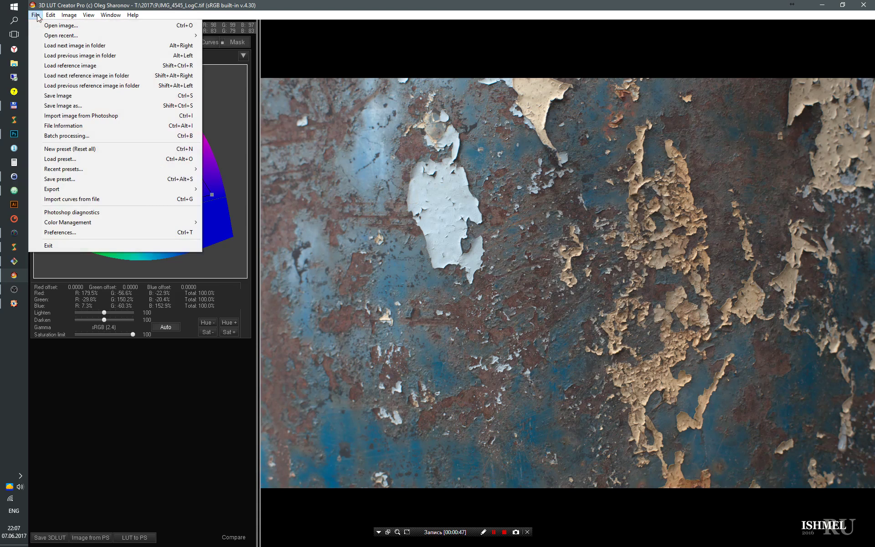
{"action": "left_click", "coordinate": [73, 148]}
{"action": "left_click", "coordinate": [416, 290]}
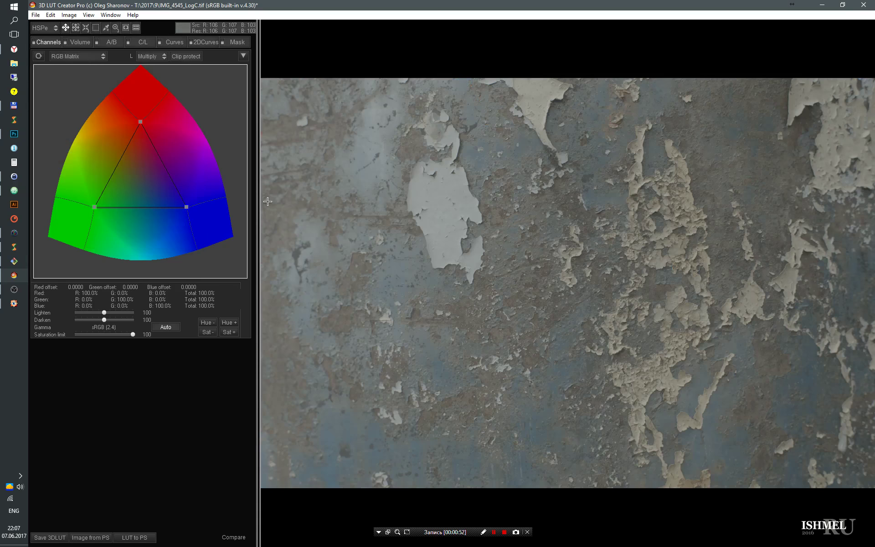
{"action": "left_click_drag", "start_coordinate": [94, 207], "coordinate": [94, 209]}
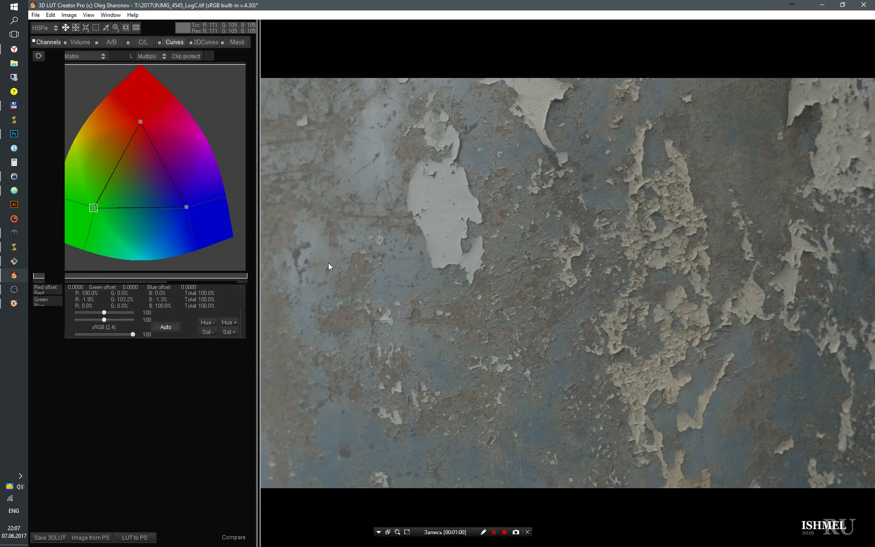
{"action": "left_click", "coordinate": [175, 42]}
Set the red, green and blue curves to black point 56 and white points around 168–175.
{"action": "left_click", "coordinate": [105, 279]}
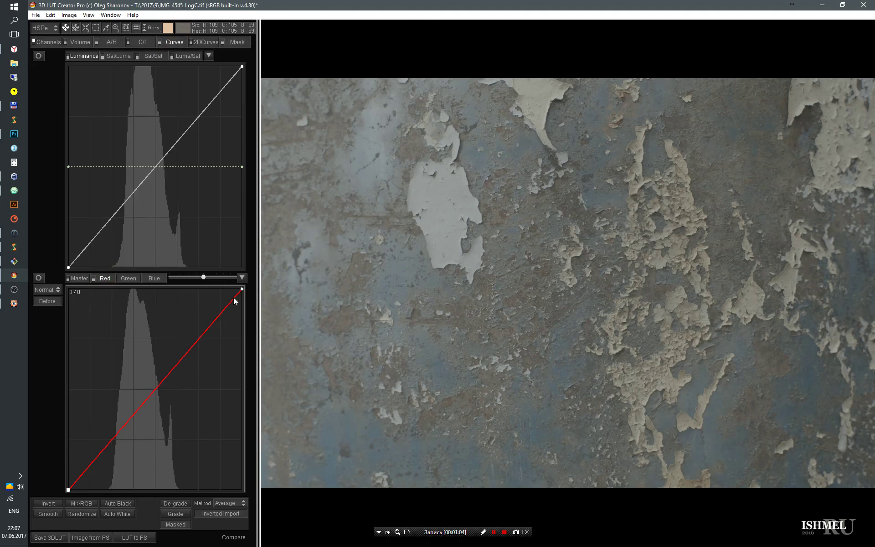
{"action": "left_click_drag", "start_coordinate": [242, 289], "coordinate": [182, 289]}
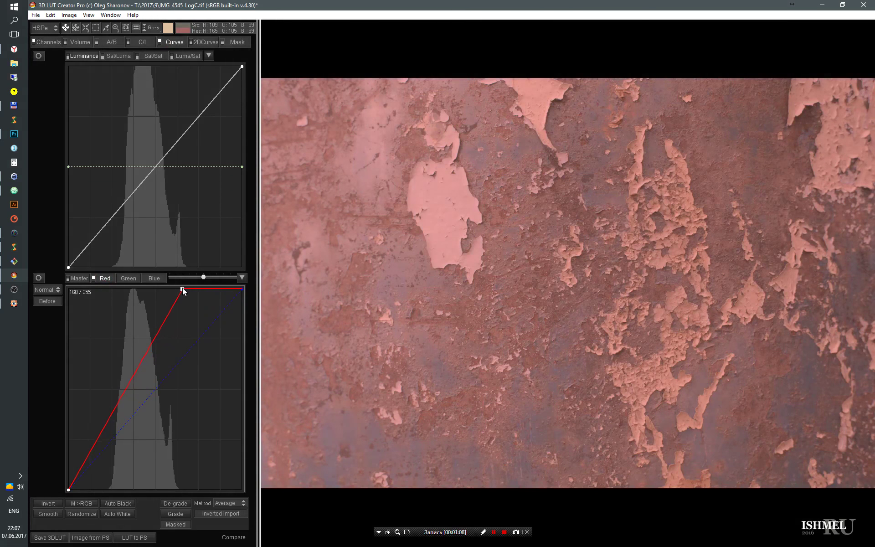
{"action": "left_click_drag", "start_coordinate": [68, 489], "coordinate": [106, 489]}
{"action": "left_click", "coordinate": [129, 278]}
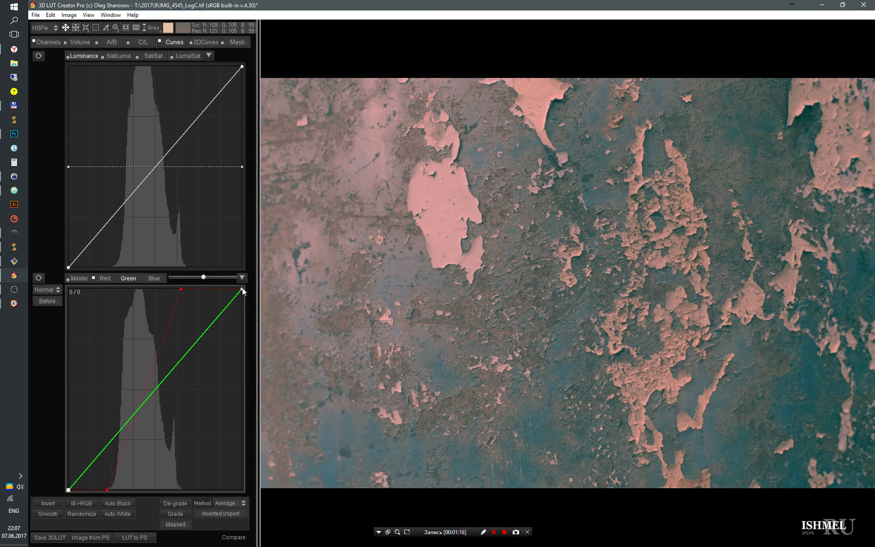
{"action": "left_click_drag", "start_coordinate": [242, 289], "coordinate": [187, 289]}
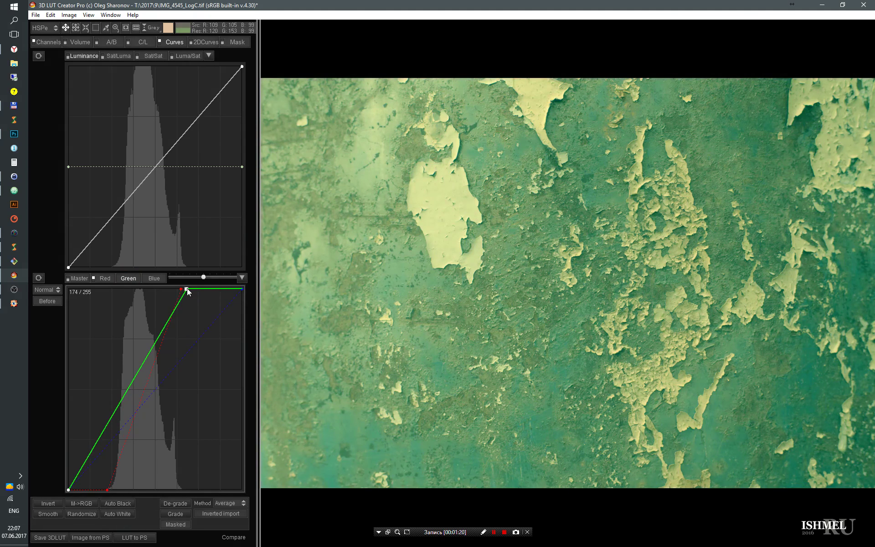
{"action": "left_click_drag", "start_coordinate": [68, 489], "coordinate": [107, 490]}
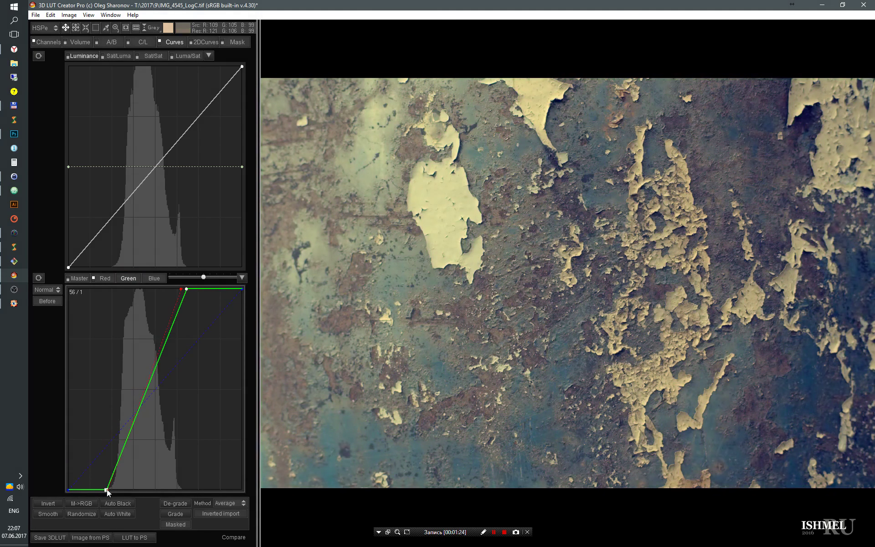
{"action": "left_click", "coordinate": [150, 278]}
{"action": "left_click_drag", "start_coordinate": [242, 289], "coordinate": [187, 289]}
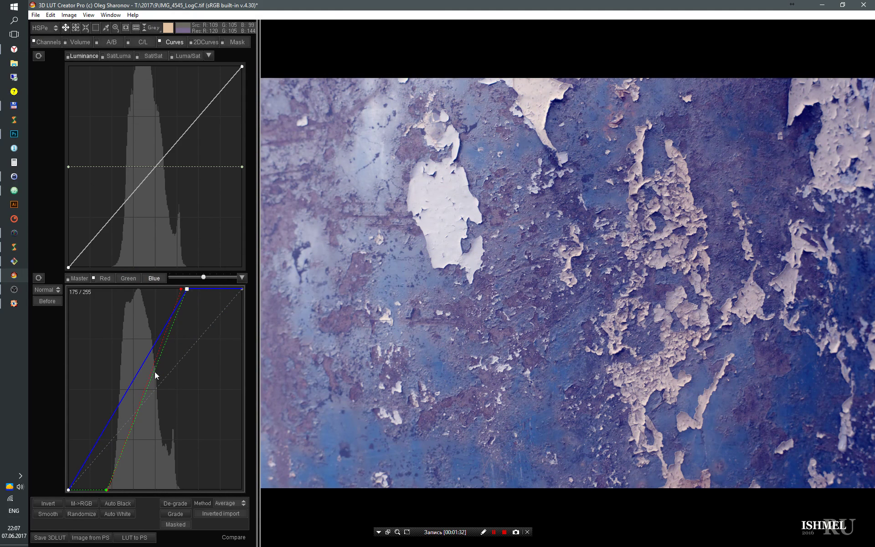
{"action": "left_click_drag", "start_coordinate": [69, 490], "coordinate": [107, 490]}
Add three points on the Luminance curve to form a gentle S-curve.
{"action": "left_click_drag", "start_coordinate": [154, 162], "coordinate": [157, 168]}
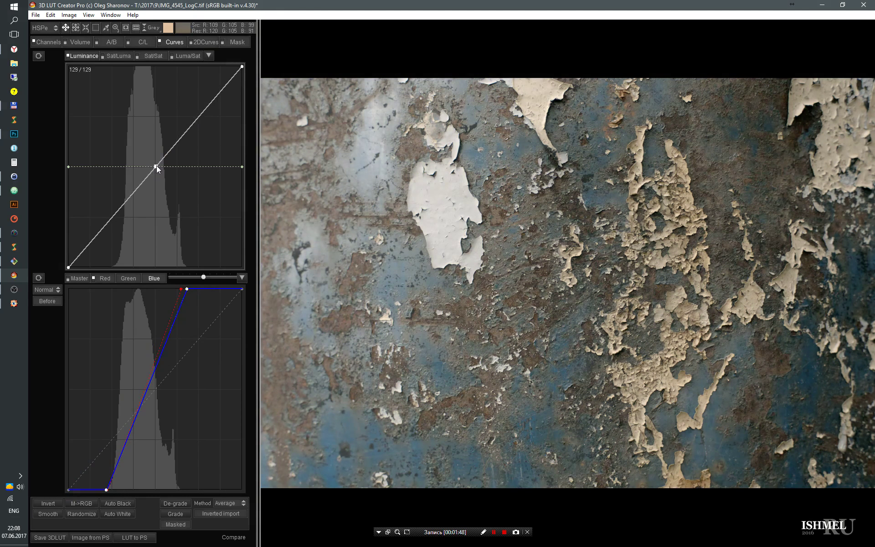
{"action": "left_click_drag", "start_coordinate": [196, 118], "coordinate": [197, 116]}
{"action": "left_click_drag", "start_coordinate": [112, 218], "coordinate": [112, 222]}
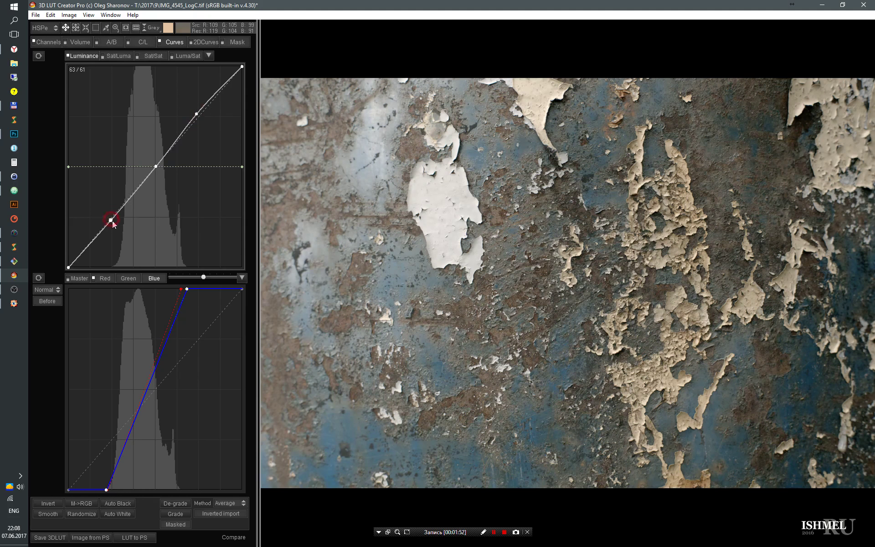
Bend the Sat/Sat curve into a descending arc that boosts dull colours.
{"action": "left_click", "coordinate": [153, 55]}
{"action": "left_click_drag", "start_coordinate": [68, 268], "coordinate": [66, 201]}
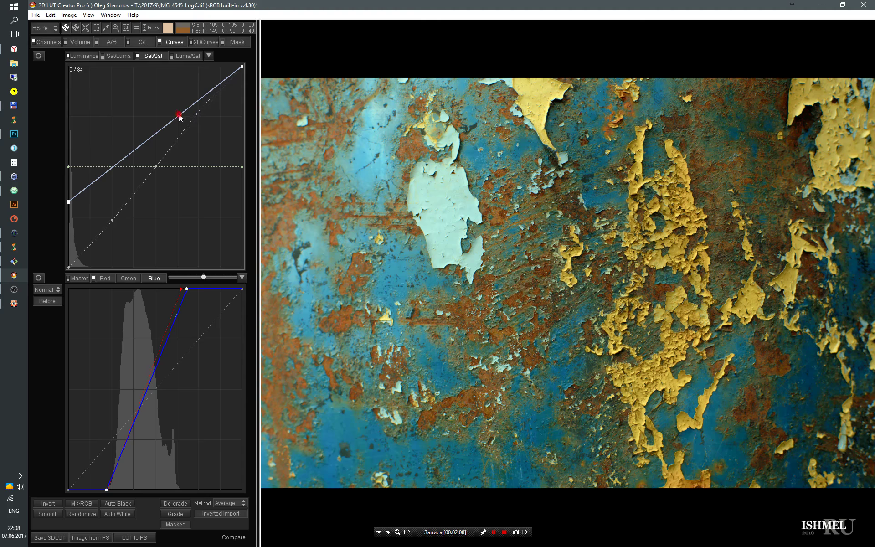
{"action": "left_click_drag", "start_coordinate": [242, 66], "coordinate": [245, 275]}
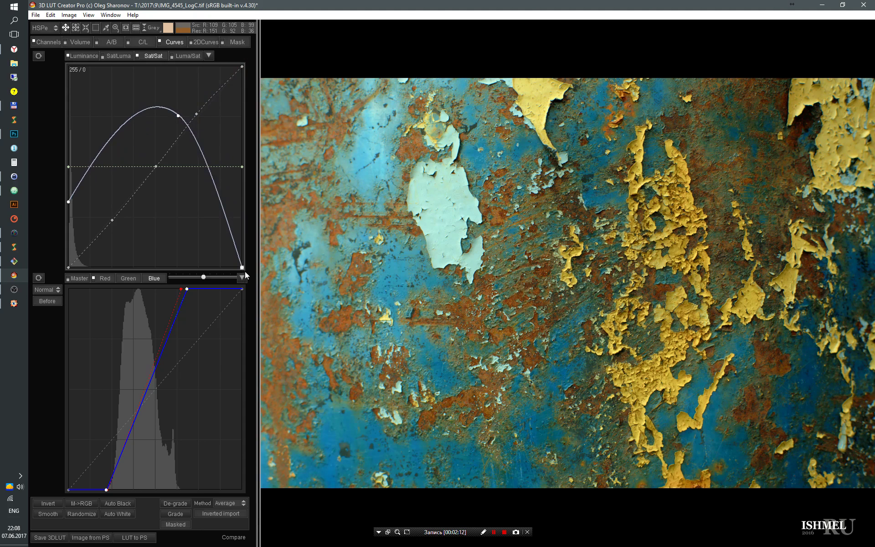
{"action": "mouse_move", "coordinate": [179, 115]}
{"action": "left_mouse_down"}
{"action": "mouse_move", "coordinate": [145, 130]}
{"action": "mouse_move", "coordinate": [110, 130]}
{"action": "mouse_move", "coordinate": [94, 176]}
{"action": "mouse_move", "coordinate": [84, 176]}
{"action": "mouse_move", "coordinate": [97, 168]}
{"action": "left_mouse_up"}
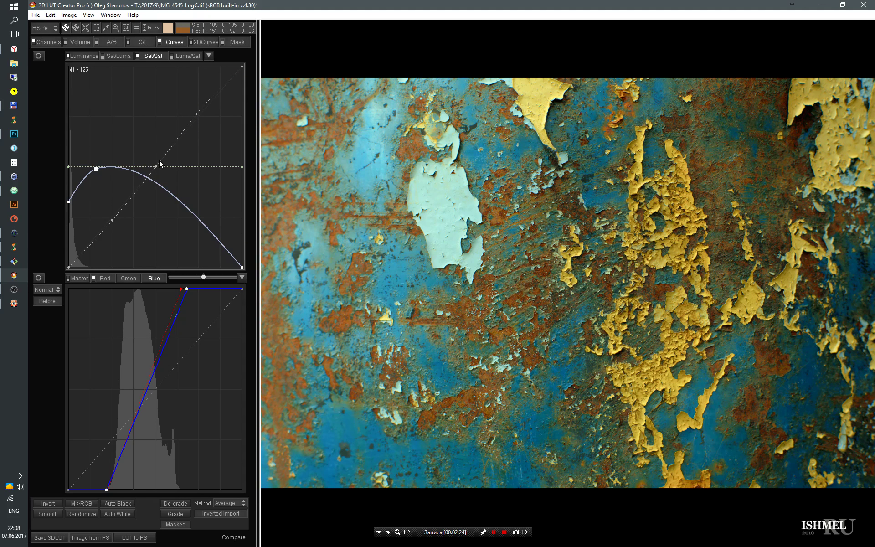
{"action": "mouse_move", "coordinate": [96, 169]}
{"action": "left_mouse_down"}
{"action": "mouse_move", "coordinate": [88, 240]}
{"action": "mouse_move", "coordinate": [106, 218]}
{"action": "mouse_move", "coordinate": [83, 216]}
{"action": "mouse_move", "coordinate": [68, 167]}
{"action": "left_mouse_up"}
{"action": "left_click_drag", "start_coordinate": [103, 211], "coordinate": [100, 211]}
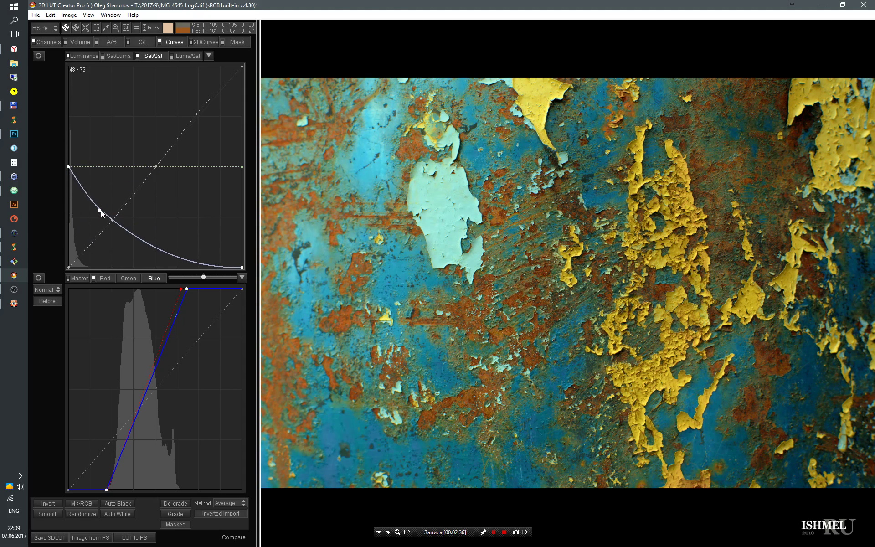
Experiment with Luma/Sat curve points, reset it, then lift the dark endpoint slightly.
{"action": "left_click", "coordinate": [188, 56]}
{"action": "left_click_drag", "start_coordinate": [156, 166], "coordinate": [157, 150]}
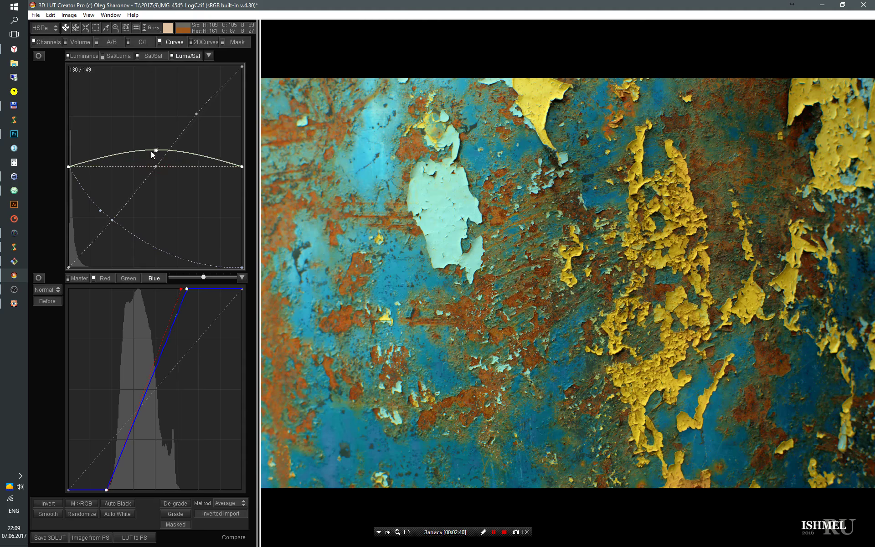
{"action": "left_click", "coordinate": [69, 166]}
{"action": "left_click_drag", "start_coordinate": [69, 166], "coordinate": [68, 160]}
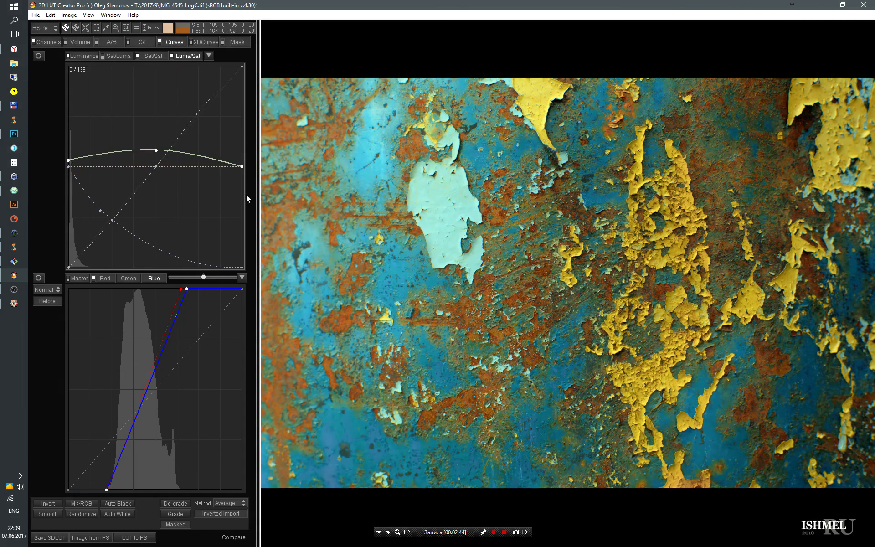
{"action": "left_click", "coordinate": [88, 156]}
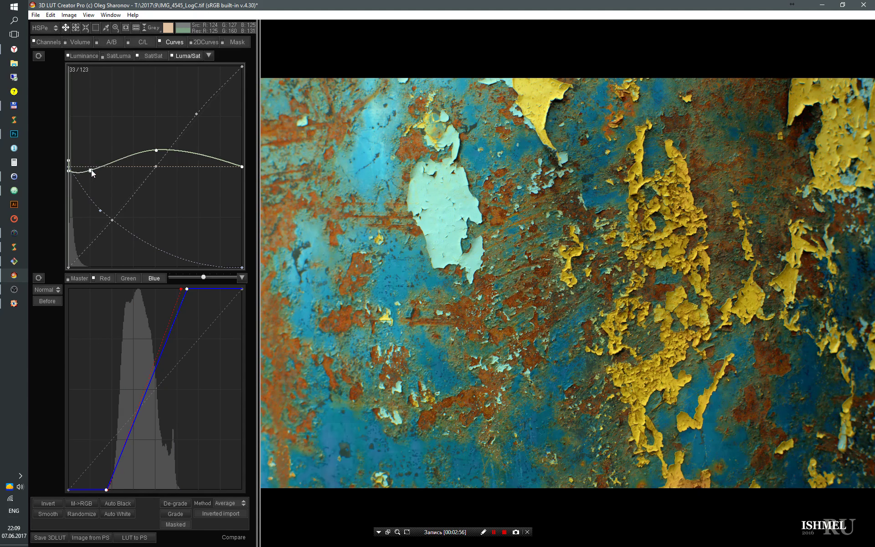
{"action": "left_click_drag", "start_coordinate": [89, 158], "coordinate": [91, 165]}
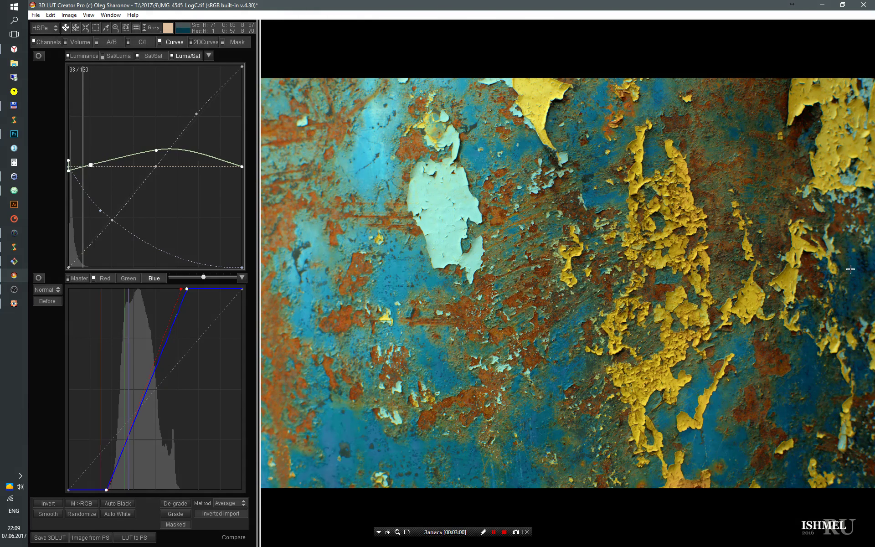
{"action": "right_click", "coordinate": [91, 165]}
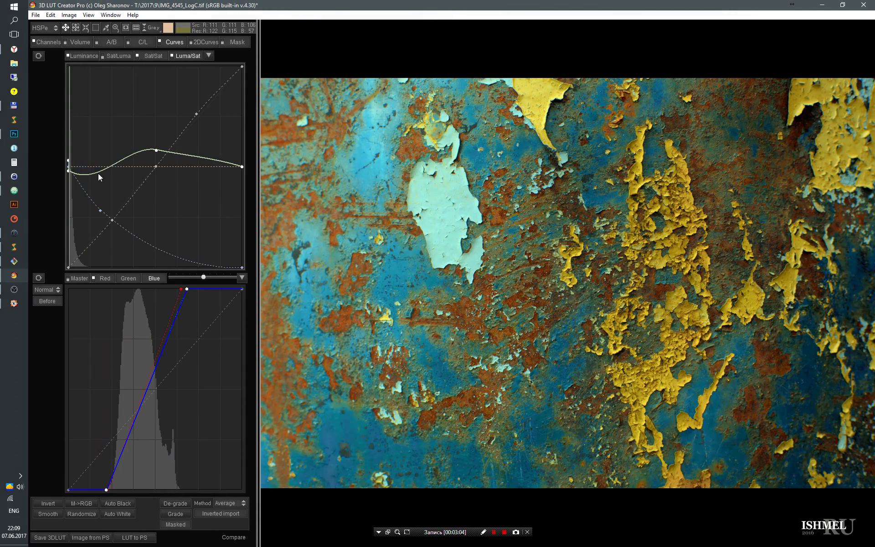
{"action": "left_click_drag", "start_coordinate": [155, 154], "coordinate": [183, 228]}
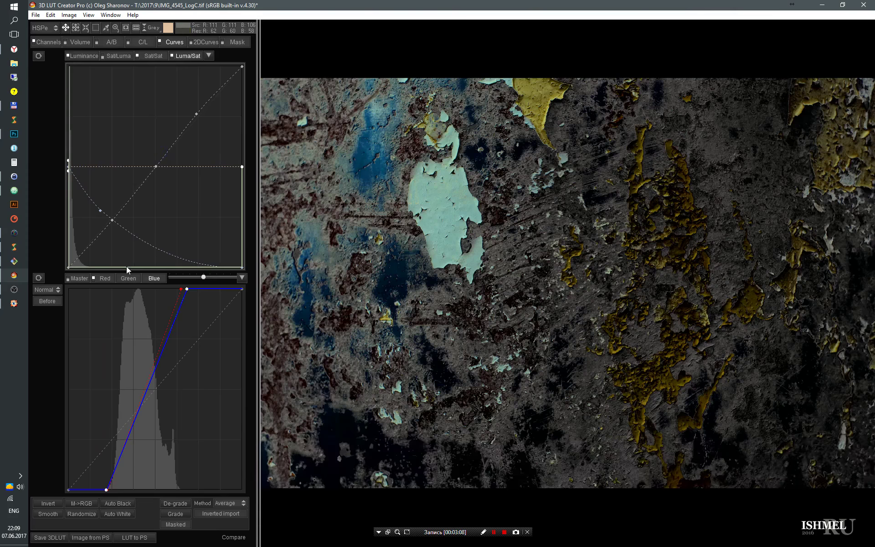
{"action": "left_click_drag", "start_coordinate": [242, 167], "coordinate": [156, 140]}
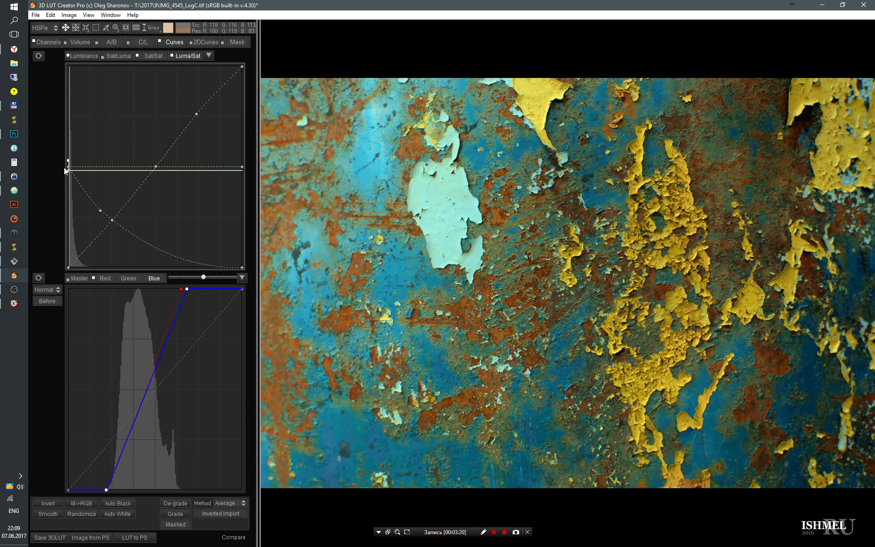
{"action": "mouse_move", "coordinate": [69, 160]}
{"action": "left_mouse_down"}
{"action": "mouse_move", "coordinate": [76, 149]}
{"action": "mouse_move", "coordinate": [86, 165]}
{"action": "mouse_move", "coordinate": [68, 177]}
{"action": "mouse_move", "coordinate": [84, 137]}
{"action": "mouse_move", "coordinate": [78, 162]}
{"action": "left_mouse_up"}
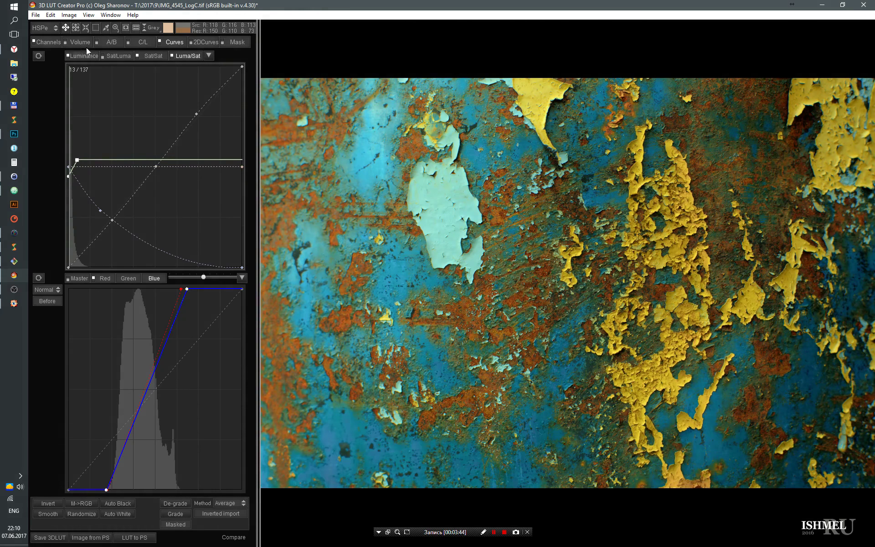
Move the Volume colour point, compare before/after, then settle it toward less blue.
{"action": "left_click", "coordinate": [69, 43]}
{"action": "left_click_drag", "start_coordinate": [140, 180], "coordinate": [163, 197]}
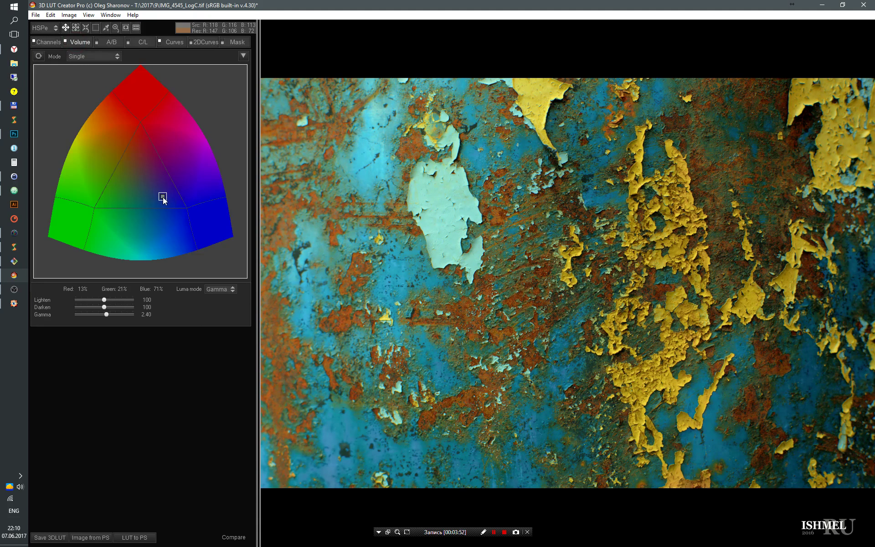
{"action": "left_click", "coordinate": [236, 538]}
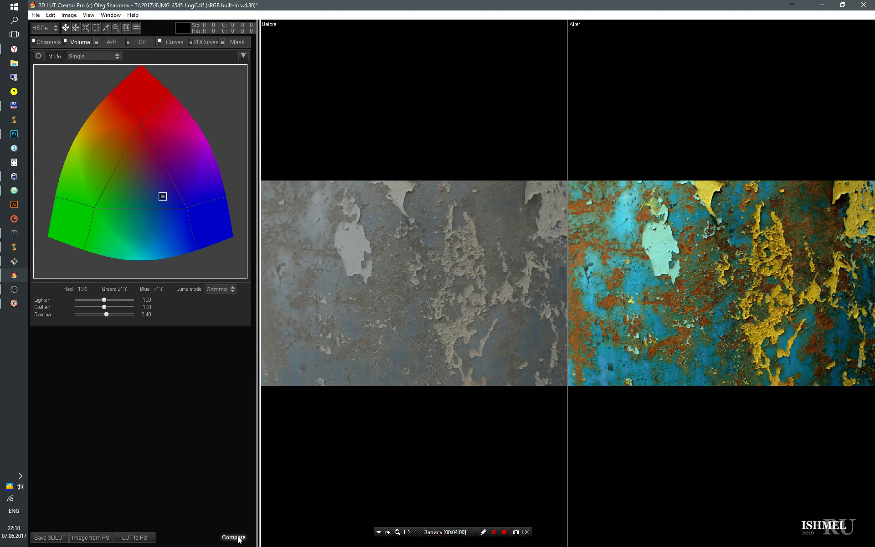
{"action": "left_click", "coordinate": [238, 538]}
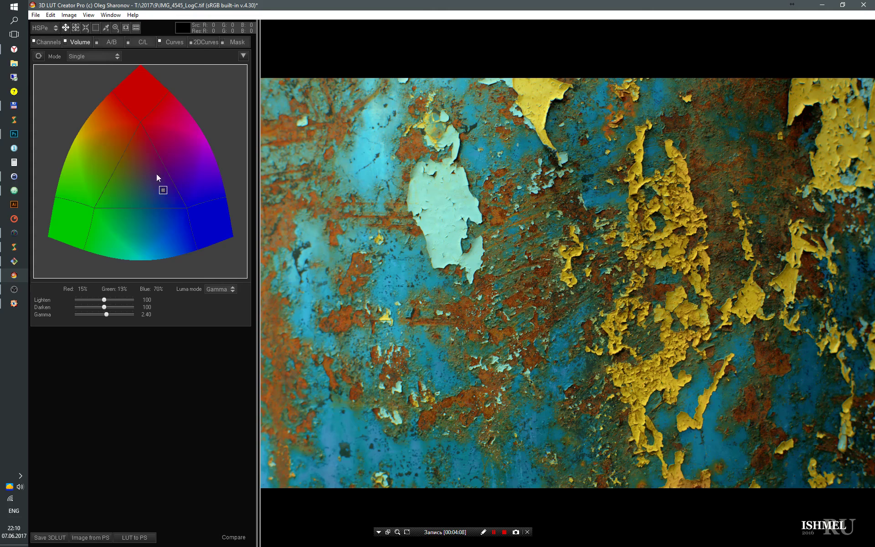
{"action": "mouse_move", "coordinate": [163, 190]}
{"action": "left_mouse_down"}
{"action": "mouse_move", "coordinate": [137, 156]}
{"action": "mouse_move", "coordinate": [108, 198]}
{"action": "mouse_move", "coordinate": [119, 225]}
{"action": "mouse_move", "coordinate": [135, 187]}
{"action": "mouse_move", "coordinate": [163, 208]}
{"action": "mouse_move", "coordinate": [116, 183]}
{"action": "mouse_move", "coordinate": [146, 186]}
{"action": "mouse_move", "coordinate": [138, 166]}
{"action": "mouse_move", "coordinate": [133, 191]}
{"action": "mouse_move", "coordinate": [155, 189]}
{"action": "mouse_move", "coordinate": [141, 185]}
{"action": "left_mouse_up"}
Move the RGB Matrix blue, green and red primaries, pushing red out to 125.6%.
{"action": "left_click", "coordinate": [51, 44]}
{"action": "mouse_move", "coordinate": [186, 208]}
{"action": "left_mouse_down"}
{"action": "mouse_move", "coordinate": [160, 196]}
{"action": "mouse_move", "coordinate": [198, 216]}
{"action": "mouse_move", "coordinate": [166, 201]}
{"action": "left_mouse_up"}
{"action": "mouse_move", "coordinate": [94, 209]}
{"action": "left_mouse_down"}
{"action": "mouse_move", "coordinate": [83, 214]}
{"action": "mouse_move", "coordinate": [102, 206]}
{"action": "left_mouse_up"}
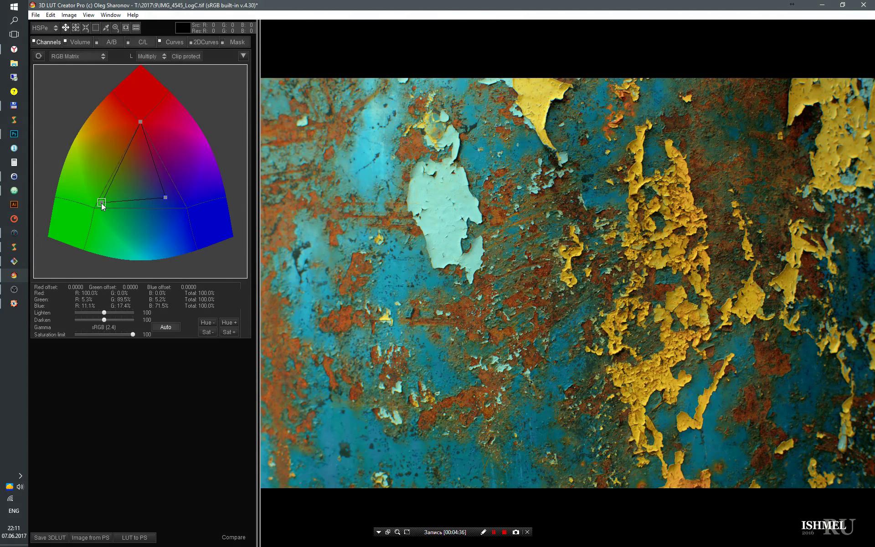
{"action": "mouse_move", "coordinate": [140, 122]}
{"action": "left_mouse_down"}
{"action": "mouse_move", "coordinate": [117, 119]}
{"action": "mouse_move", "coordinate": [132, 122]}
{"action": "left_mouse_up"}
{"action": "mouse_move", "coordinate": [167, 197]}
{"action": "left_mouse_down"}
{"action": "mouse_move", "coordinate": [171, 184]}
{"action": "mouse_move", "coordinate": [165, 207]}
{"action": "mouse_move", "coordinate": [171, 198]}
{"action": "mouse_move", "coordinate": [198, 213]}
{"action": "mouse_move", "coordinate": [168, 196]}
{"action": "left_mouse_up"}
{"action": "mouse_move", "coordinate": [102, 203]}
{"action": "left_mouse_down"}
{"action": "mouse_move", "coordinate": [103, 210]}
{"action": "mouse_move", "coordinate": [83, 195]}
{"action": "mouse_move", "coordinate": [108, 203]}
{"action": "left_mouse_up"}
{"action": "mouse_move", "coordinate": [133, 123]}
{"action": "left_mouse_down"}
{"action": "mouse_move", "coordinate": [134, 114]}
{"action": "mouse_move", "coordinate": [117, 117]}
{"action": "mouse_move", "coordinate": [135, 117]}
{"action": "mouse_move", "coordinate": [135, 105]}
{"action": "mouse_move", "coordinate": [136, 125]}
{"action": "mouse_move", "coordinate": [137, 112]}
{"action": "left_mouse_up"}
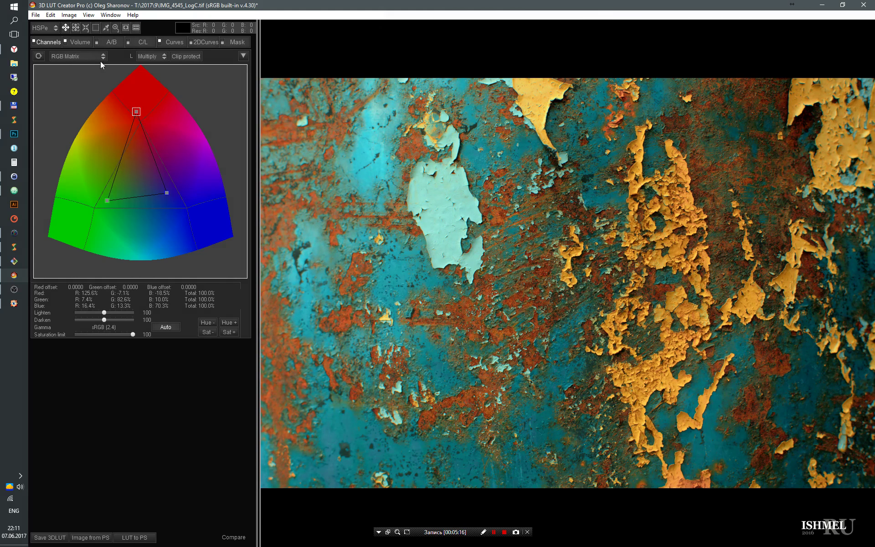
On A/B, set Blacks 10, Whites 79, Brightness 0.10, Saturation 118 and a 16-division grid.
{"action": "left_click", "coordinate": [109, 44]}
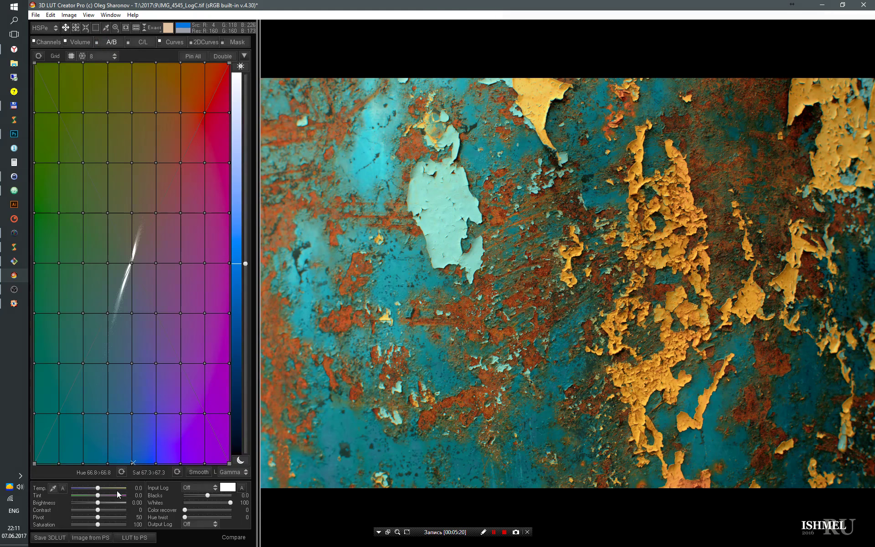
{"action": "left_click_drag", "start_coordinate": [104, 513], "coordinate": [98, 513]}
{"action": "left_click_drag", "start_coordinate": [208, 495], "coordinate": [210, 496]}
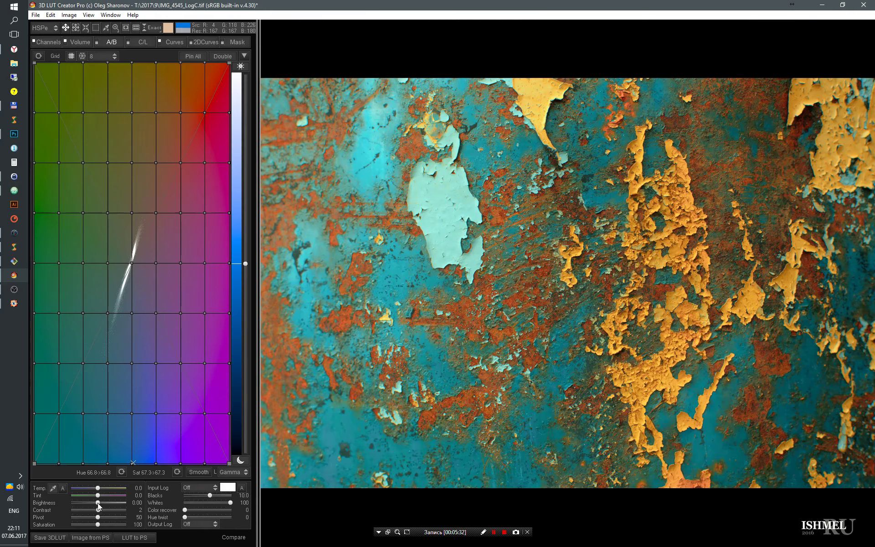
{"action": "left_click_drag", "start_coordinate": [230, 502], "coordinate": [221, 503]}
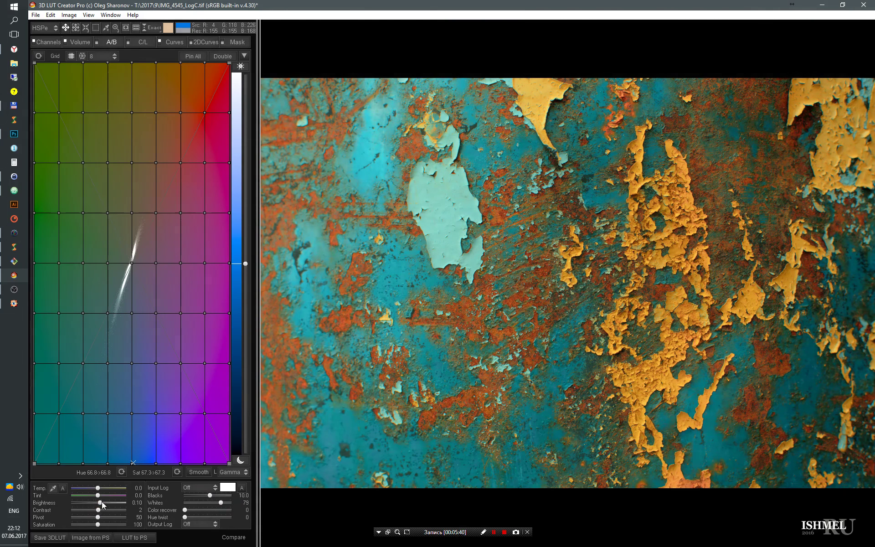
{"action": "left_click_drag", "start_coordinate": [102, 502], "coordinate": [99, 501]}
{"action": "left_click_drag", "start_coordinate": [98, 524], "coordinate": [103, 525]}
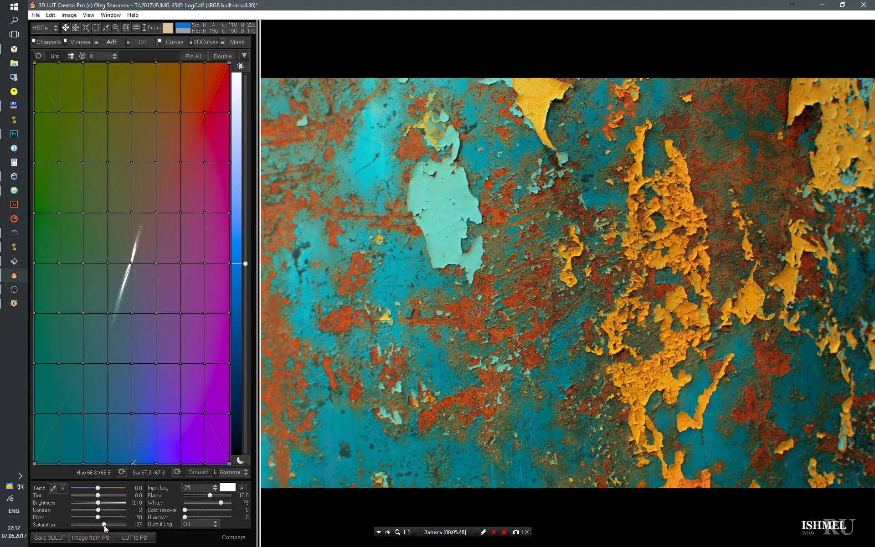
{"action": "left_click", "coordinate": [116, 57]}
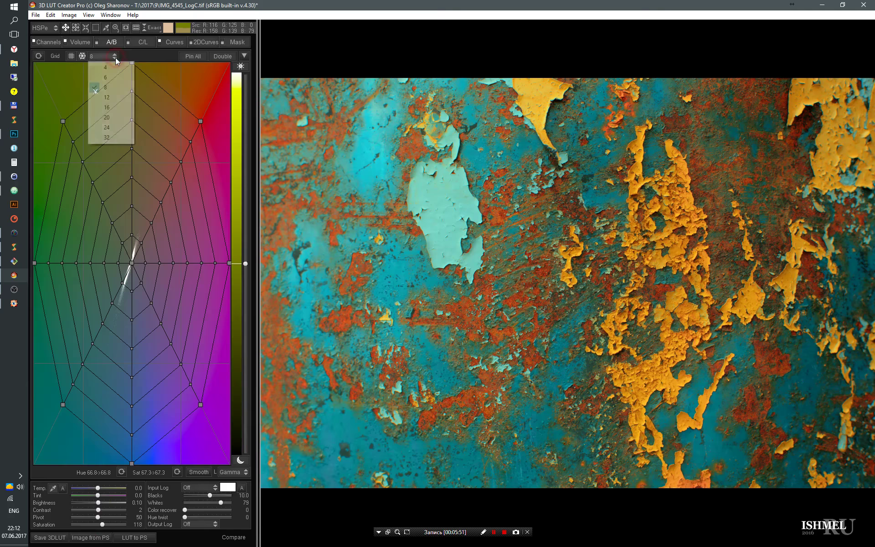
{"action": "left_click", "coordinate": [110, 108]}
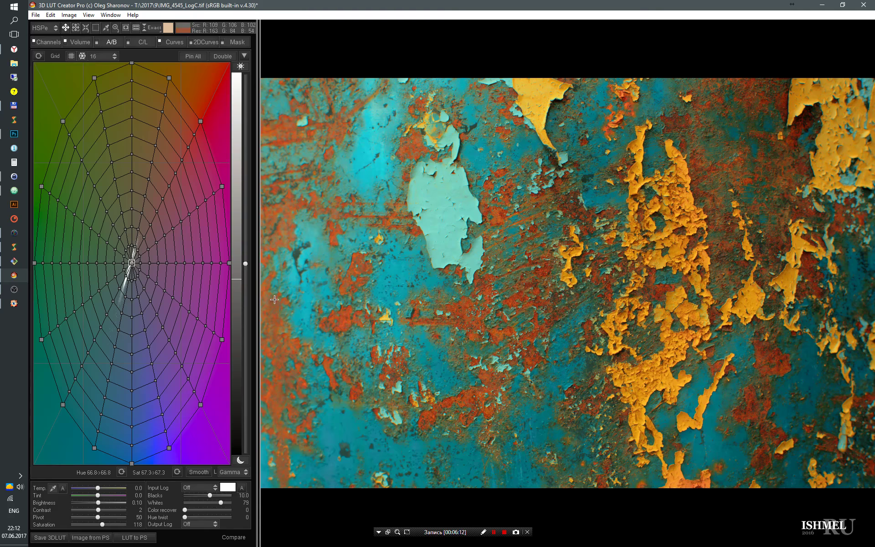
Drag warm mesh nodes: saturate reds, shift oranges to yellow, pull magentas and yellow-greens toward red/orange.
{"action": "mouse_move", "coordinate": [198, 121]}
{"action": "left_mouse_down"}
{"action": "mouse_move", "coordinate": [229, 64]}
{"action": "mouse_move", "coordinate": [224, 70]}
{"action": "left_mouse_up"}
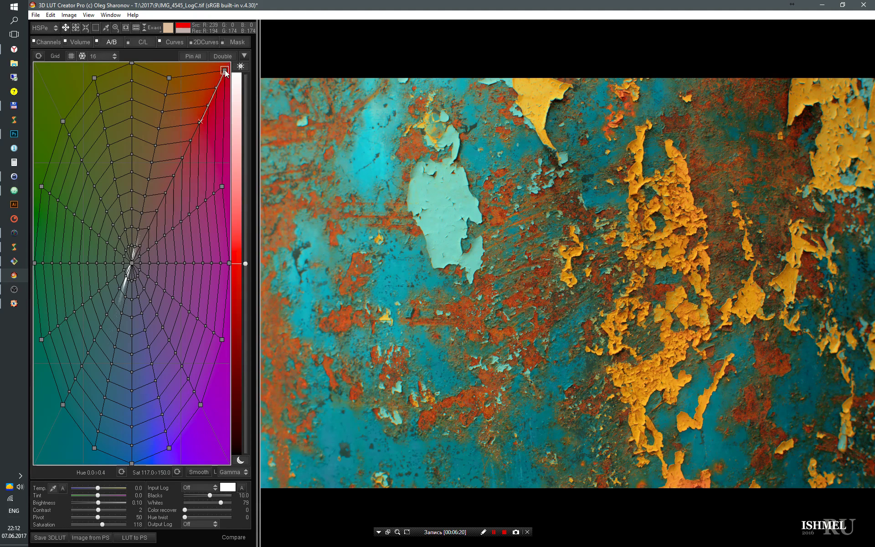
{"action": "left_click_drag", "start_coordinate": [149, 227], "coordinate": [184, 144]}
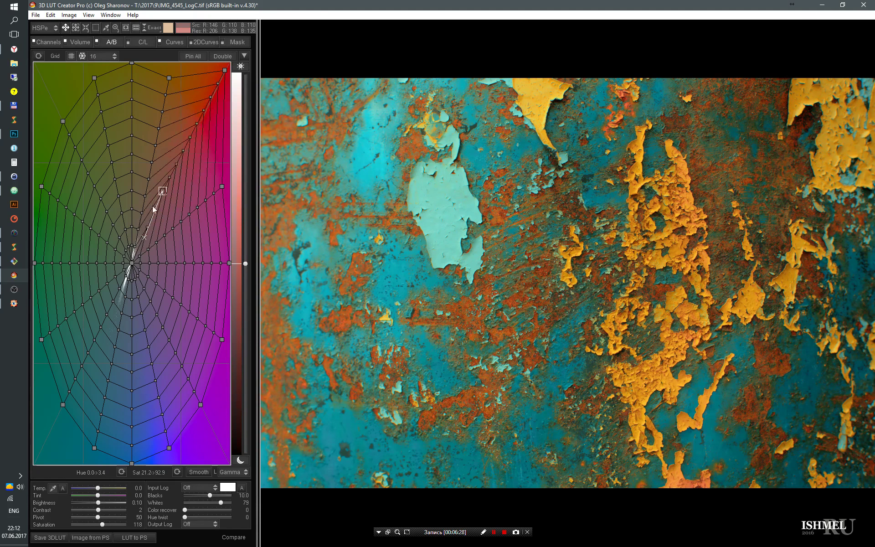
{"action": "left_click_drag", "start_coordinate": [184, 144], "coordinate": [144, 237]}
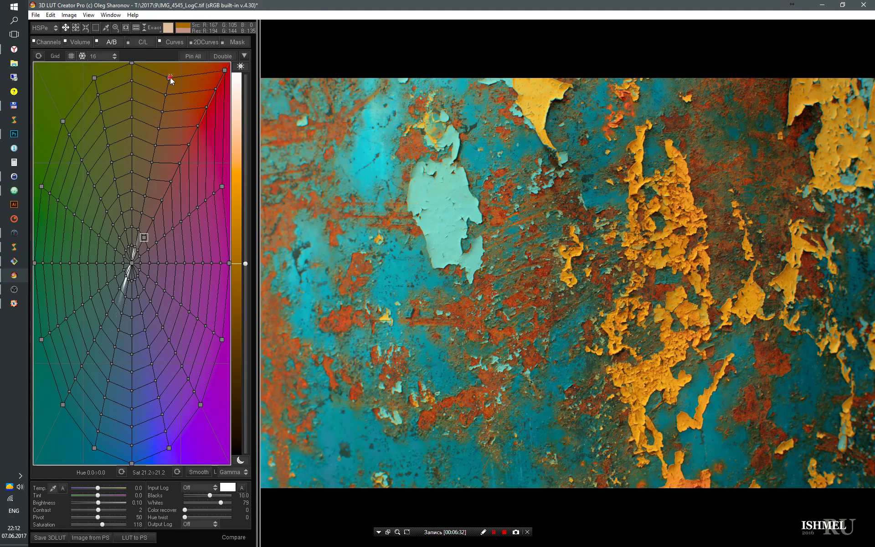
{"action": "mouse_move", "coordinate": [169, 78]}
{"action": "left_mouse_down"}
{"action": "mouse_move", "coordinate": [152, 73]}
{"action": "mouse_move", "coordinate": [163, 64]}
{"action": "left_mouse_up"}
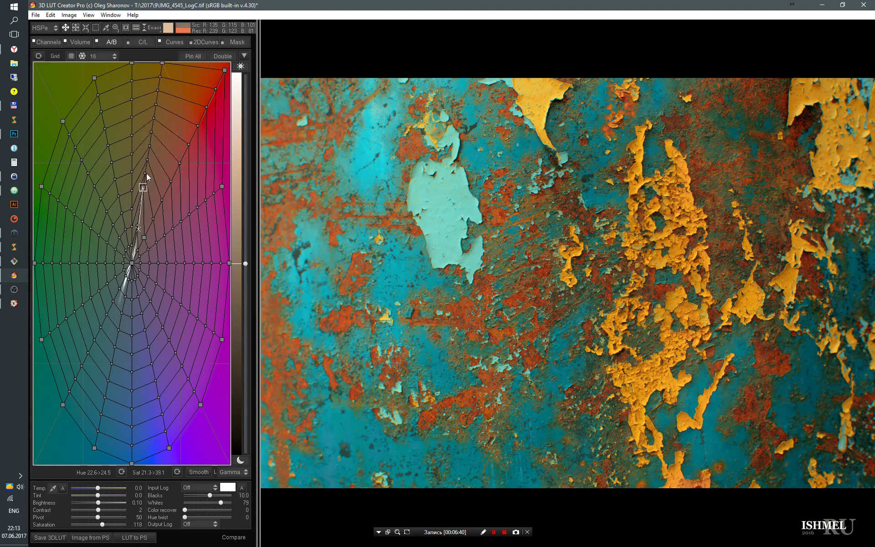
{"action": "left_click_drag", "start_coordinate": [140, 217], "coordinate": [147, 166]}
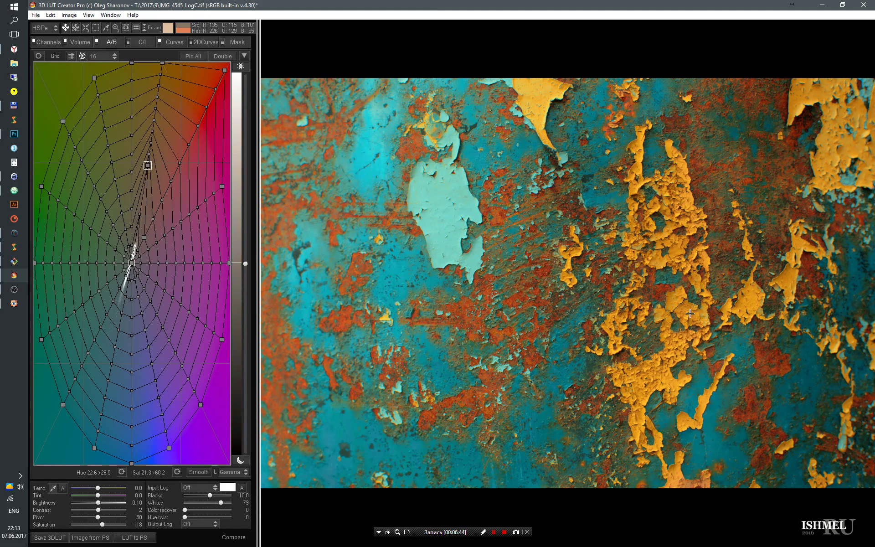
{"action": "left_click_drag", "start_coordinate": [222, 186], "coordinate": [223, 121]}
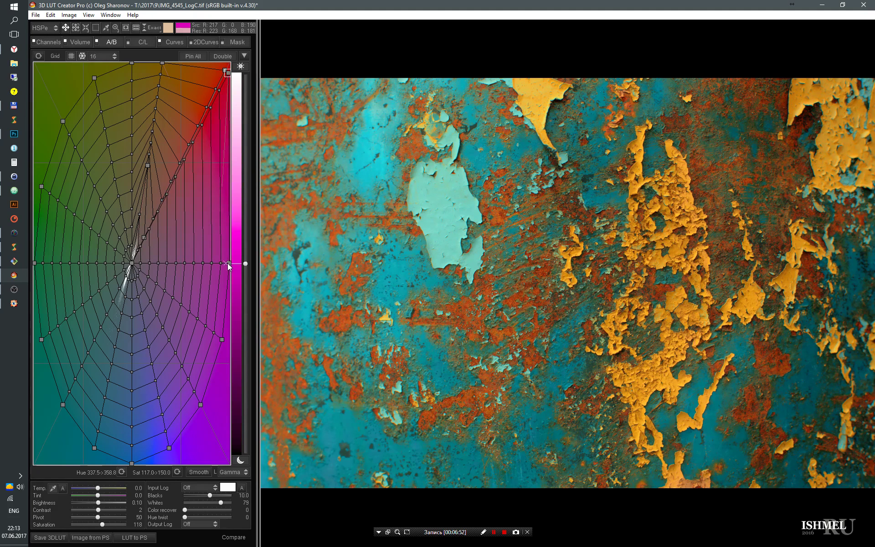
{"action": "mouse_move", "coordinate": [229, 264]}
{"action": "left_mouse_down"}
{"action": "mouse_move", "coordinate": [220, 117]}
{"action": "mouse_move", "coordinate": [231, 79]}
{"action": "left_mouse_up"}
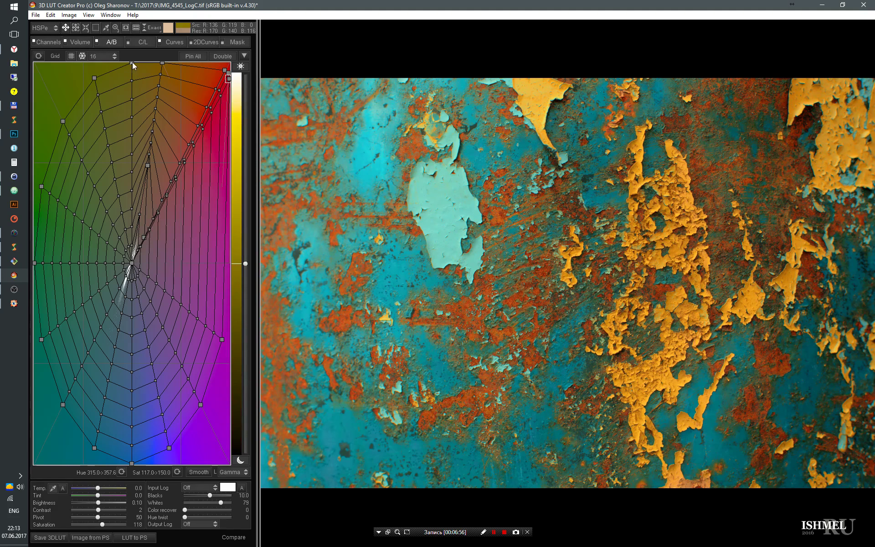
{"action": "left_click_drag", "start_coordinate": [155, 63], "coordinate": [151, 69]}
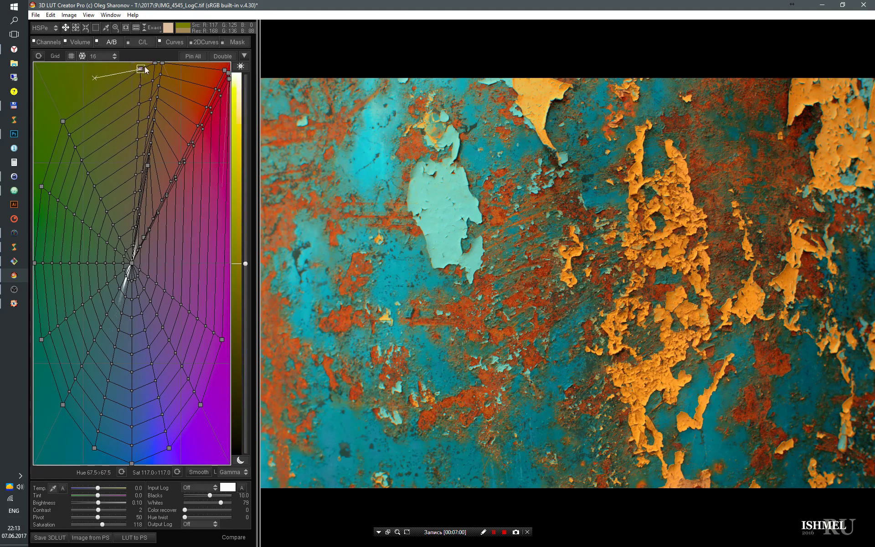
{"action": "mouse_move", "coordinate": [95, 81]}
{"action": "left_mouse_down"}
{"action": "mouse_move", "coordinate": [68, 123]}
{"action": "mouse_move", "coordinate": [144, 64]}
{"action": "left_mouse_up"}
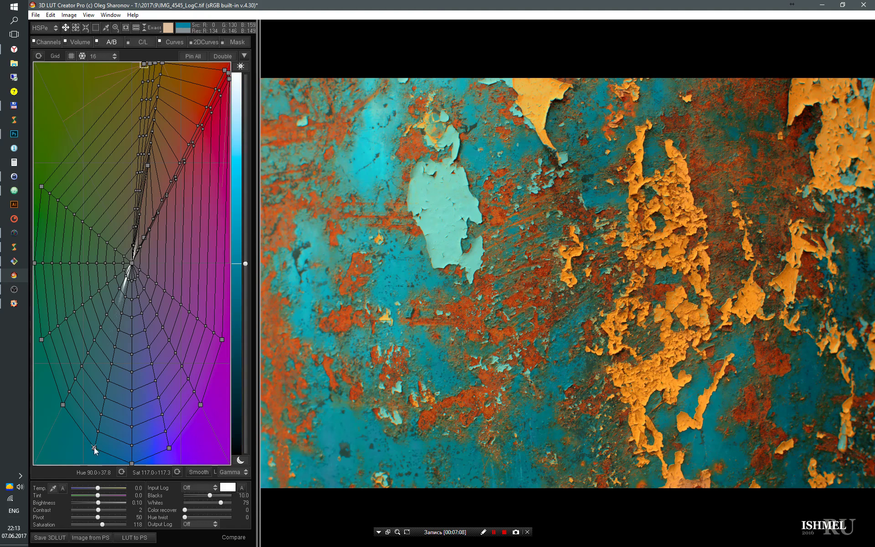
Squeeze blue and green mesh nodes into cyan and push remaining greens toward yellow-orange.
{"action": "mouse_move", "coordinate": [132, 463]}
{"action": "left_mouse_down"}
{"action": "mouse_move", "coordinate": [113, 463]}
{"action": "mouse_move", "coordinate": [126, 463]}
{"action": "left_mouse_up"}
{"action": "left_click_drag", "start_coordinate": [201, 404], "coordinate": [228, 144]}
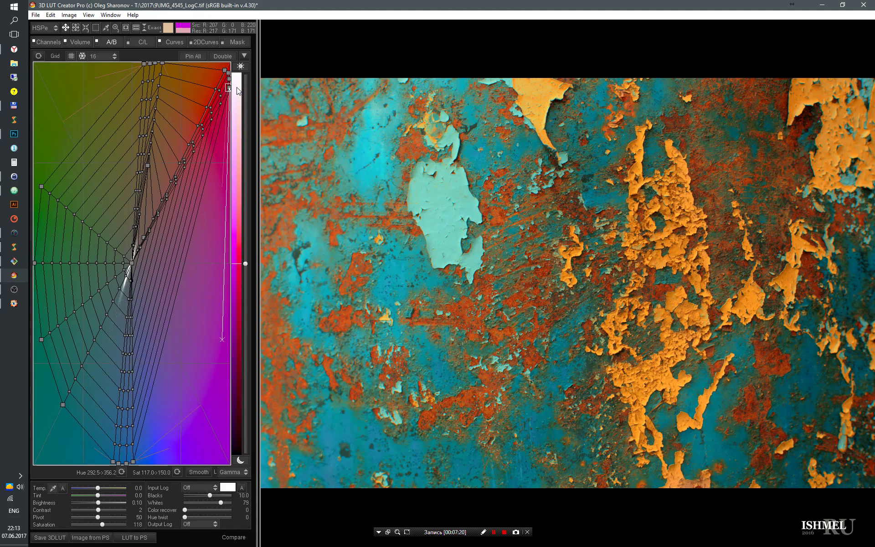
{"action": "left_click", "coordinate": [63, 405]}
{"action": "mouse_move", "coordinate": [63, 405]}
{"action": "left_mouse_down"}
{"action": "mouse_move", "coordinate": [104, 460]}
{"action": "mouse_move", "coordinate": [50, 429]}
{"action": "mouse_move", "coordinate": [54, 422]}
{"action": "left_mouse_up"}
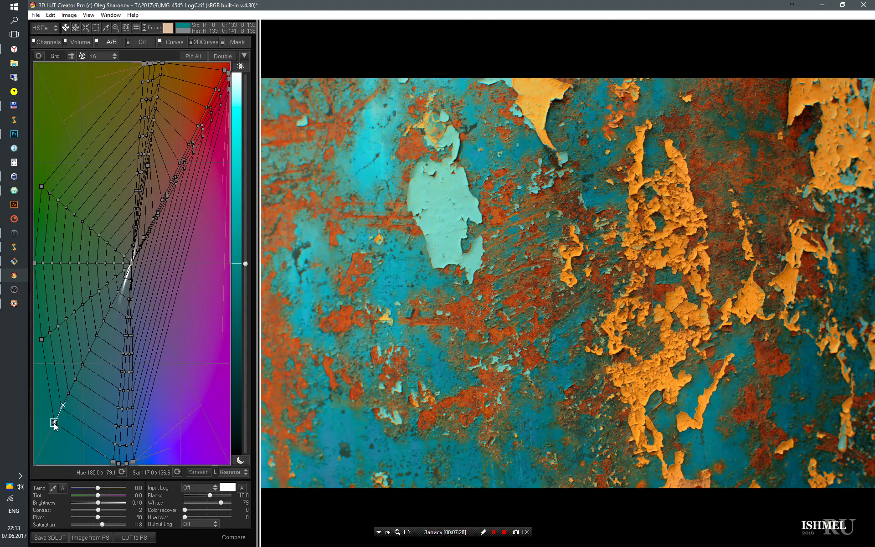
{"action": "left_click", "coordinate": [133, 462]}
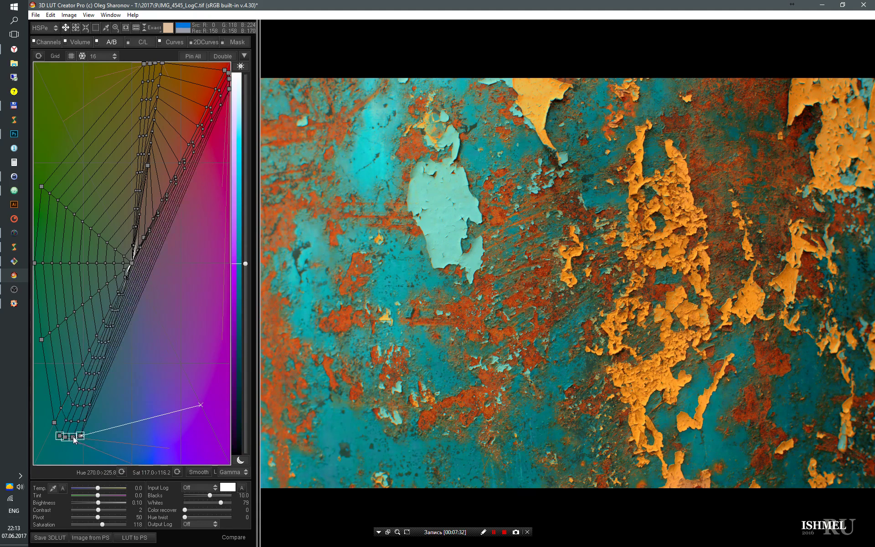
{"action": "left_click_drag", "start_coordinate": [133, 463], "coordinate": [73, 438]}
{"action": "left_click_drag", "start_coordinate": [43, 340], "coordinate": [49, 427]}
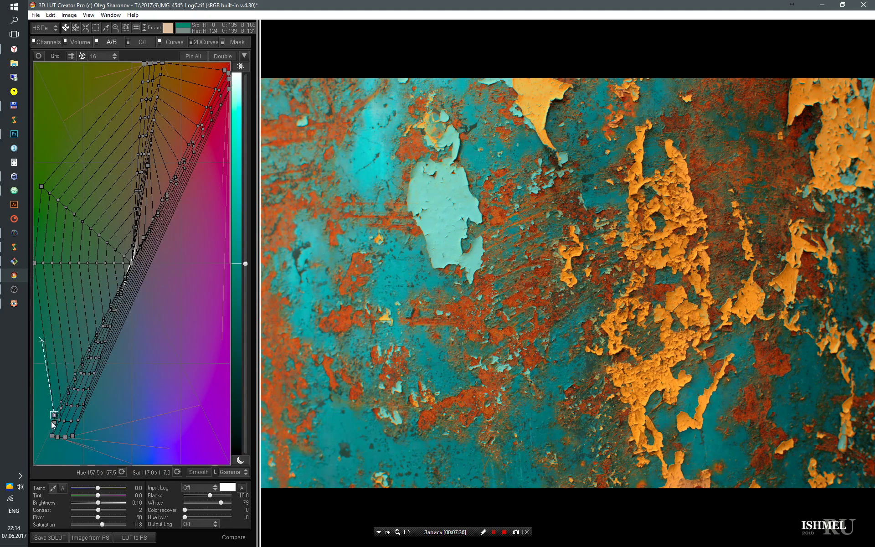
{"action": "mouse_move", "coordinate": [35, 264]}
{"action": "left_mouse_down"}
{"action": "mouse_move", "coordinate": [42, 448]}
{"action": "mouse_move", "coordinate": [47, 423]}
{"action": "left_mouse_up"}
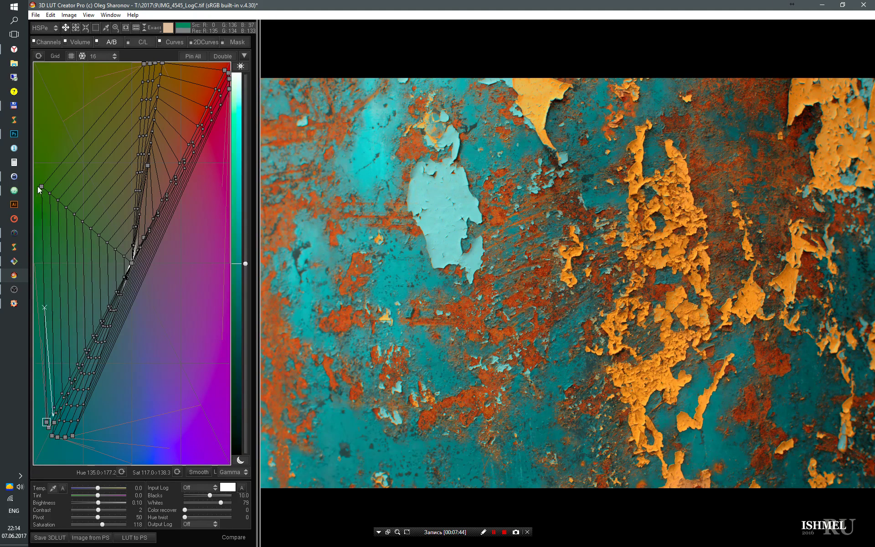
{"action": "left_click_drag", "start_coordinate": [38, 187], "coordinate": [140, 65]}
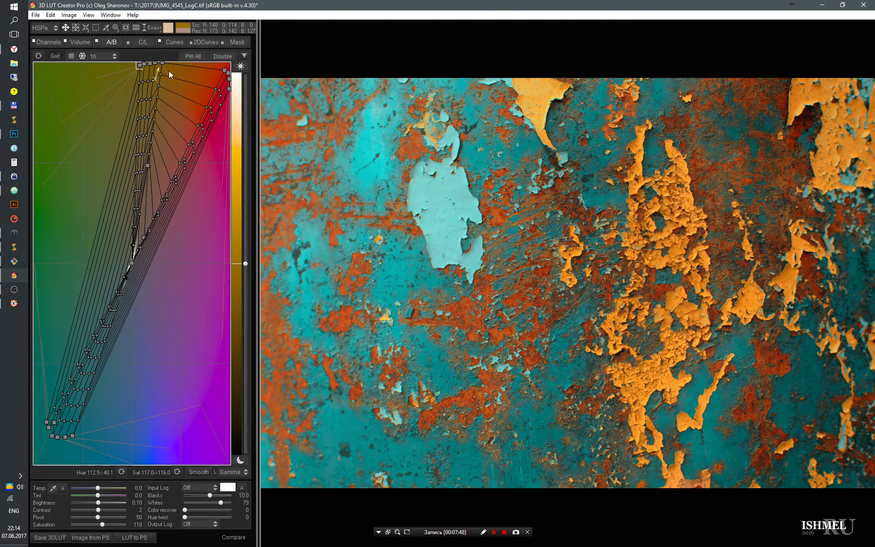
{"action": "left_click", "coordinate": [85, 404]}
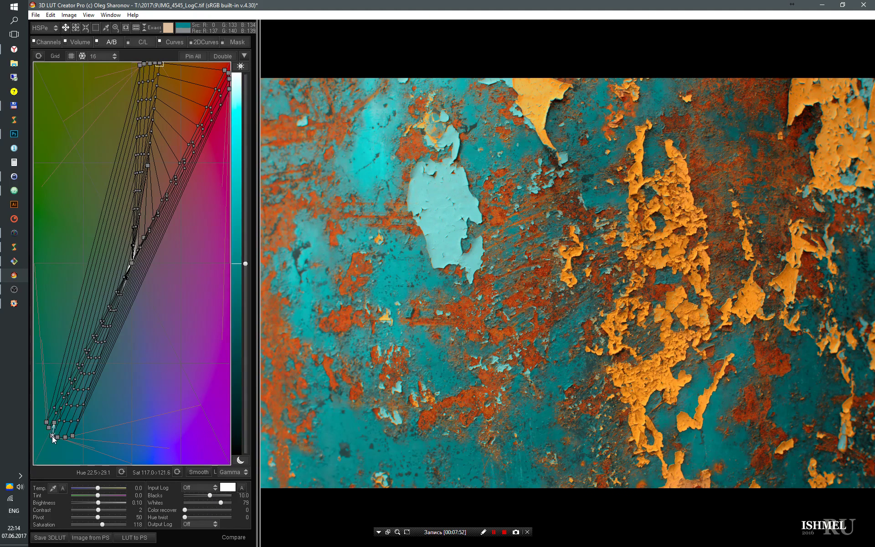
{"action": "left_click_drag", "start_coordinate": [52, 436], "coordinate": [50, 431]}
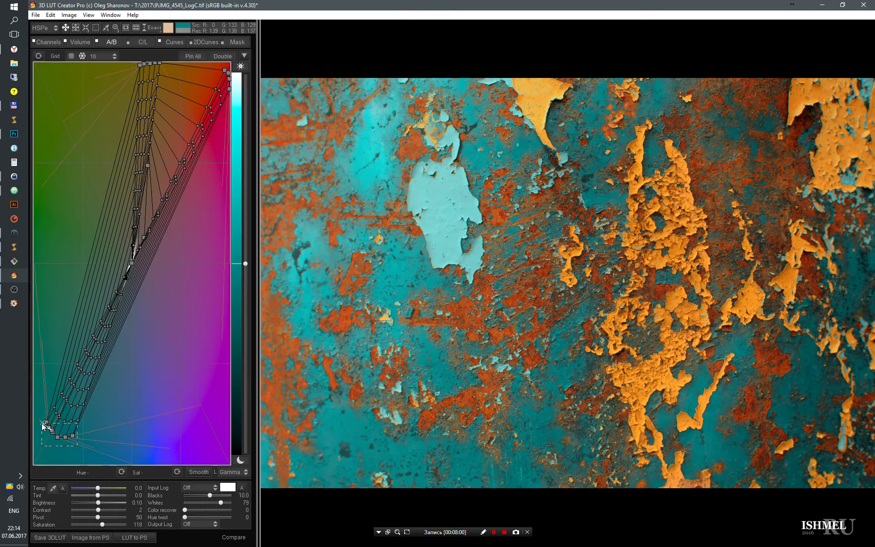
{"action": "mouse_move", "coordinate": [78, 445]}
{"action": "left_mouse_down"}
{"action": "mouse_move", "coordinate": [42, 426]}
{"action": "mouse_move", "coordinate": [36, 450]}
{"action": "left_mouse_up"}
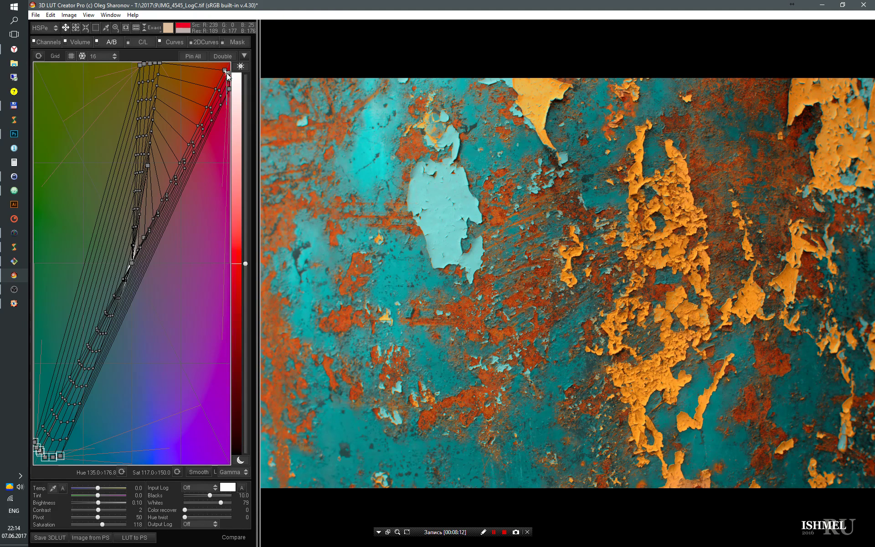
Push magenta mesh tones toward red and orange, undoing a trial hue shift.
{"action": "left_click_drag", "start_coordinate": [227, 75], "coordinate": [231, 82]}
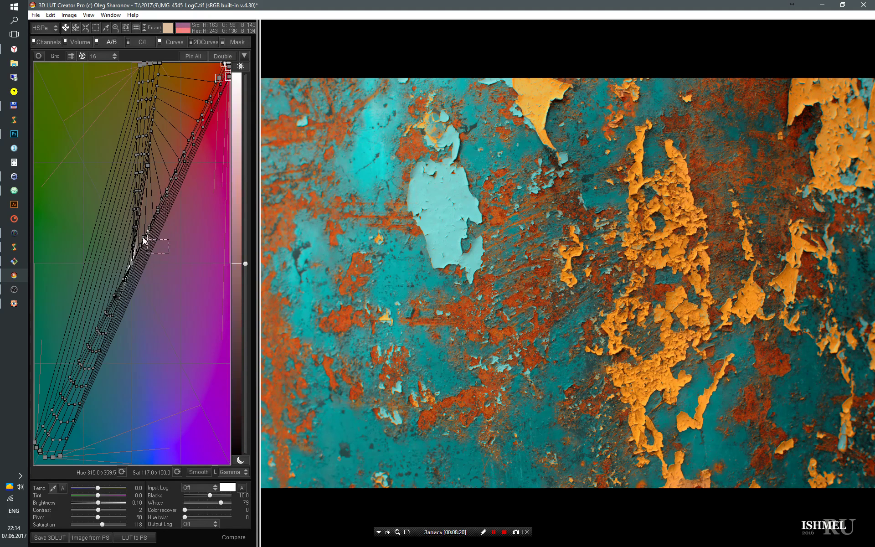
{"action": "mouse_move", "coordinate": [141, 242]}
{"action": "left_mouse_down"}
{"action": "mouse_move", "coordinate": [185, 234]}
{"action": "mouse_move", "coordinate": [209, 162]}
{"action": "mouse_move", "coordinate": [163, 108]}
{"action": "mouse_move", "coordinate": [206, 129]}
{"action": "mouse_move", "coordinate": [193, 150]}
{"action": "mouse_move", "coordinate": [217, 138]}
{"action": "left_mouse_up"}
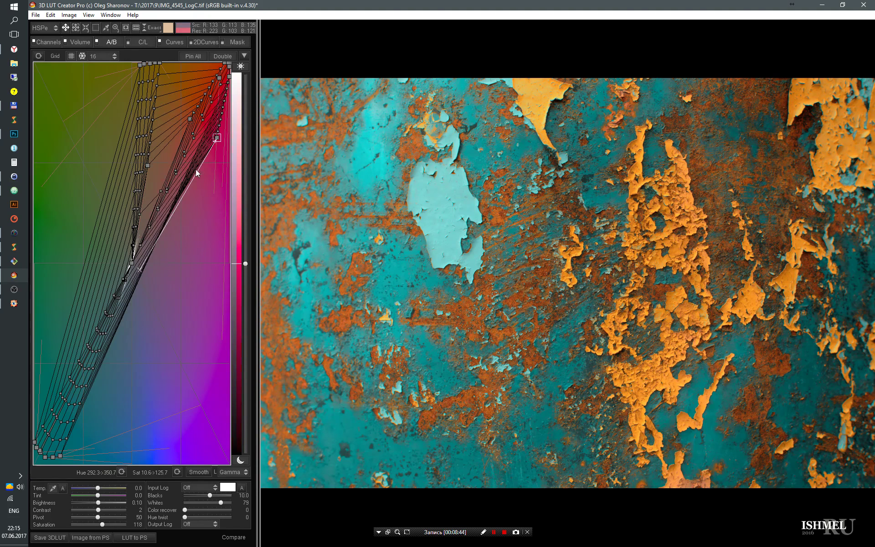
{"action": "left_click_drag", "start_coordinate": [139, 246], "coordinate": [199, 142]}
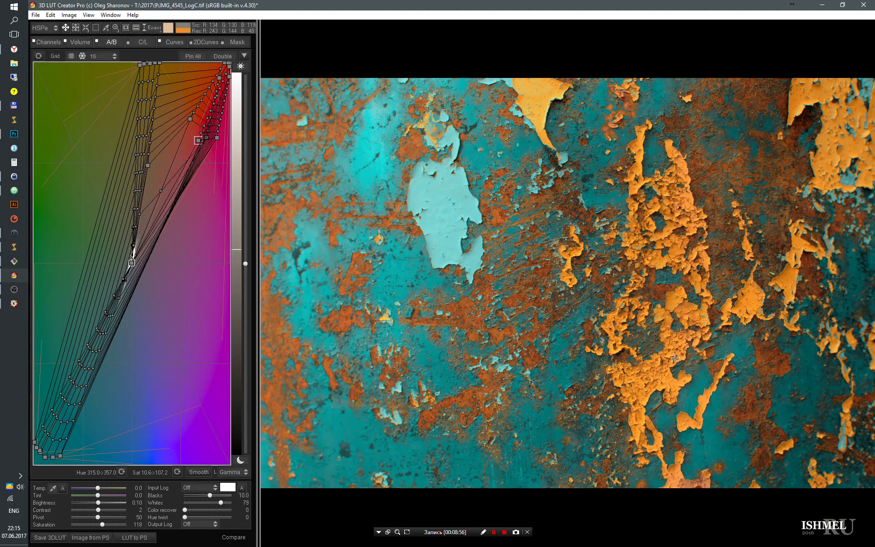
{"action": "mouse_move", "coordinate": [133, 244]}
{"action": "left_mouse_down"}
{"action": "mouse_move", "coordinate": [185, 78]}
{"action": "mouse_move", "coordinate": [143, 228]}
{"action": "mouse_move", "coordinate": [176, 101]}
{"action": "mouse_move", "coordinate": [134, 198]}
{"action": "mouse_move", "coordinate": [166, 76]}
{"action": "mouse_move", "coordinate": [148, 76]}
{"action": "mouse_move", "coordinate": [156, 77]}
{"action": "left_mouse_up"}
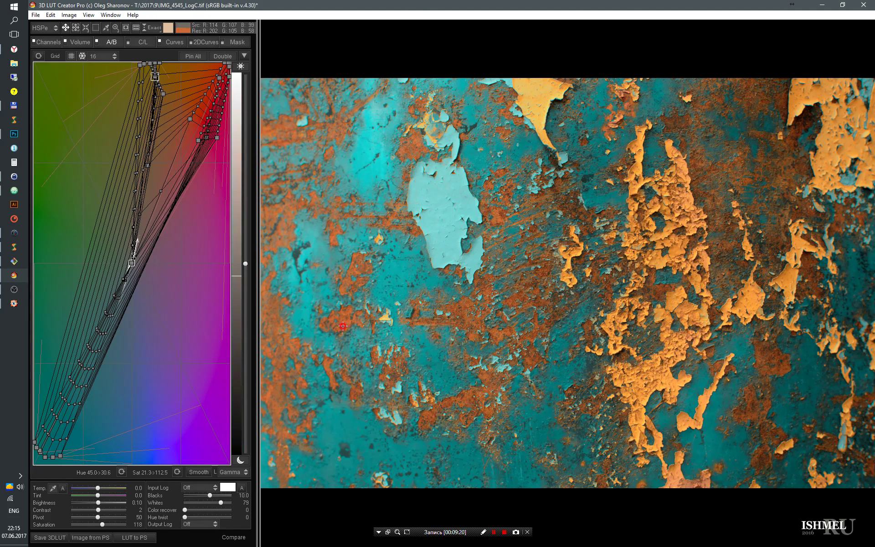
{"action": "left_click_drag", "start_coordinate": [342, 326], "coordinate": [341, 323]}
{"action": "key", "text": "ctrl+z"}
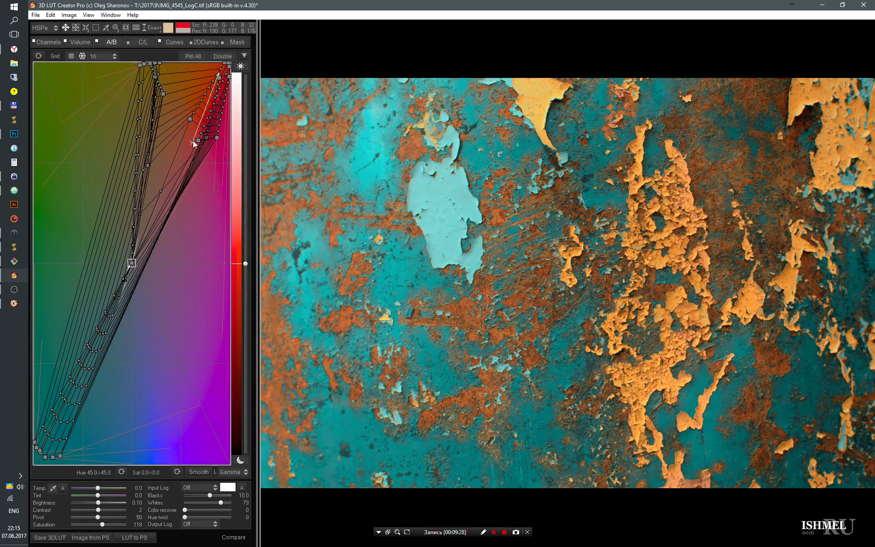
Raise the red-corner node and shift a top-edge node toward orange.
{"action": "left_click", "coordinate": [213, 137]}
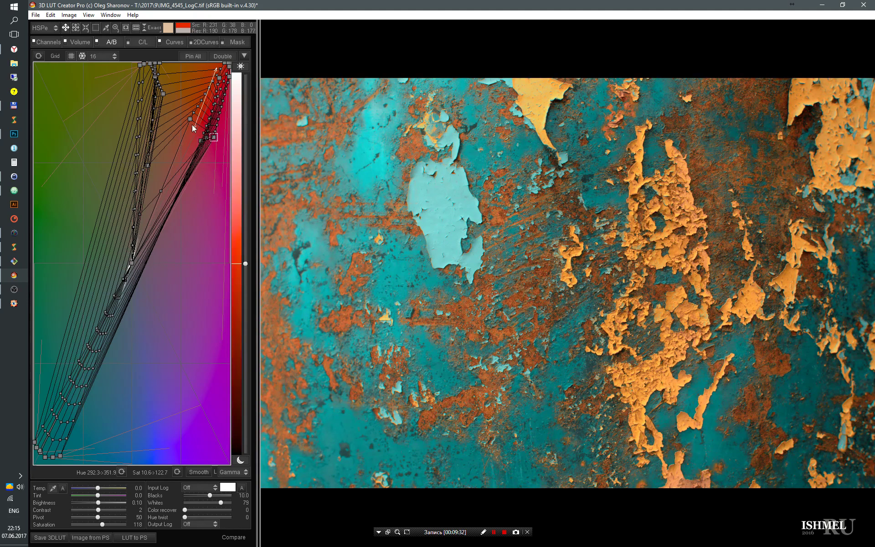
{"action": "left_click", "coordinate": [202, 75]}
{"action": "left_click", "coordinate": [221, 76]}
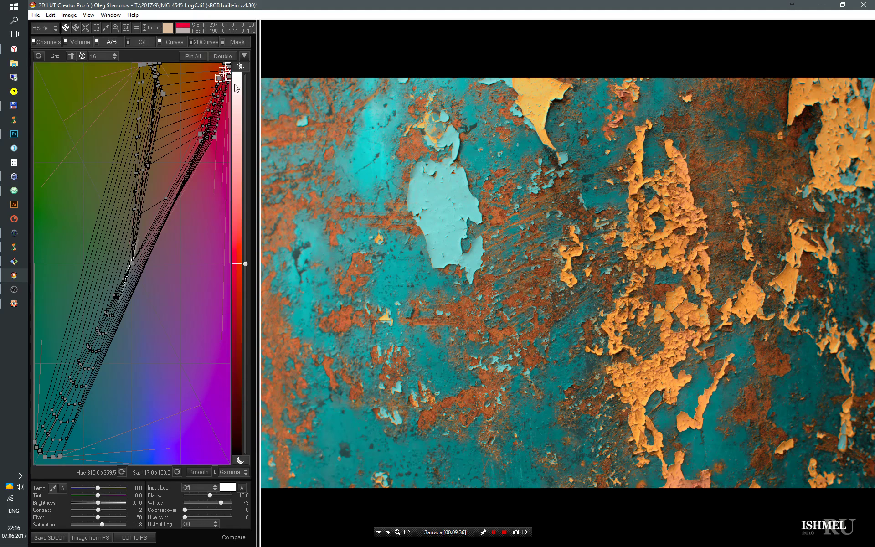
{"action": "left_click_drag", "start_coordinate": [210, 138], "coordinate": [211, 111]}
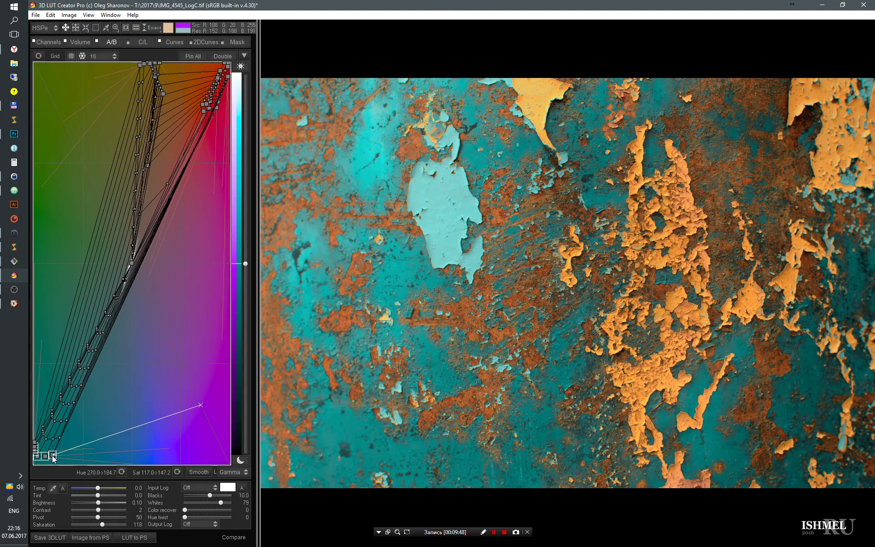
{"action": "left_click_drag", "start_coordinate": [60, 458], "coordinate": [51, 453]}
{"action": "left_click", "coordinate": [149, 65]}
{"action": "mouse_move", "coordinate": [151, 64]}
{"action": "left_mouse_down"}
{"action": "mouse_move", "coordinate": [169, 68]}
{"action": "mouse_move", "coordinate": [162, 67]}
{"action": "left_mouse_up"}
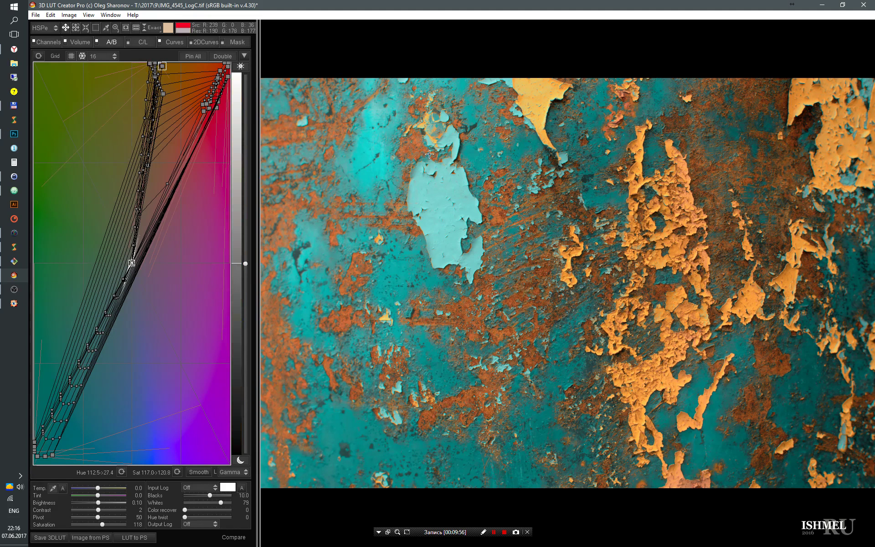
{"action": "left_click", "coordinate": [141, 43]}
Pin neutrals, pull in the lower grid's yellow corner, and warp upper-grid magenta nodes, undoing trials.
{"action": "left_click", "coordinate": [219, 56]}
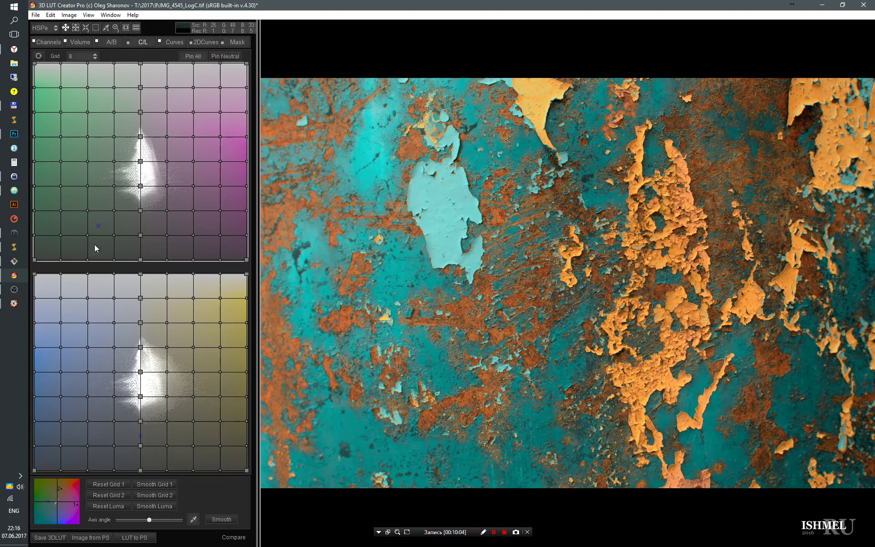
{"action": "mouse_move", "coordinate": [246, 273]}
{"action": "left_mouse_down"}
{"action": "mouse_move", "coordinate": [213, 306]}
{"action": "mouse_move", "coordinate": [228, 285]}
{"action": "left_mouse_up"}
{"action": "mouse_move", "coordinate": [193, 347]}
{"action": "left_mouse_down"}
{"action": "mouse_move", "coordinate": [197, 327]}
{"action": "mouse_move", "coordinate": [180, 361]}
{"action": "mouse_move", "coordinate": [164, 354]}
{"action": "mouse_move", "coordinate": [191, 371]}
{"action": "mouse_move", "coordinate": [167, 376]}
{"action": "left_mouse_up"}
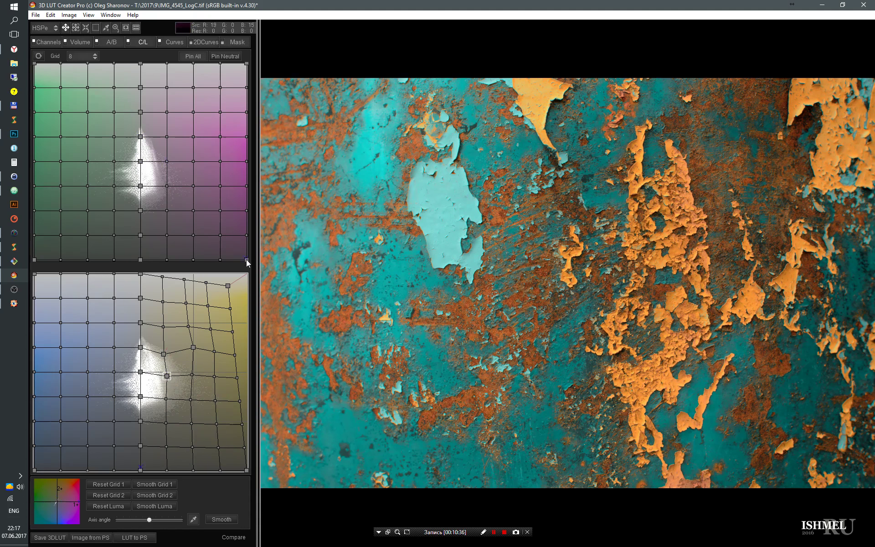
{"action": "left_click_drag", "start_coordinate": [246, 258], "coordinate": [197, 195]}
{"action": "key", "text": "ctrl+z"}
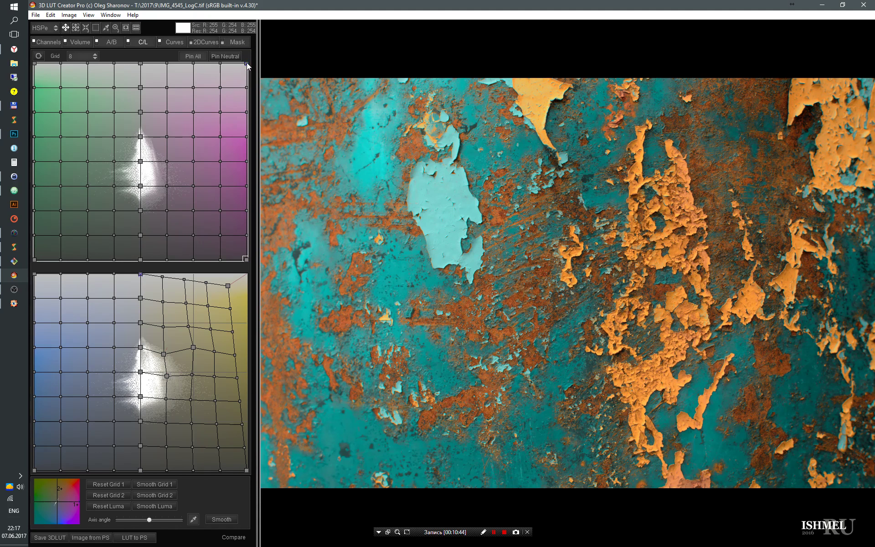
{"action": "left_click_drag", "start_coordinate": [247, 64], "coordinate": [227, 92]}
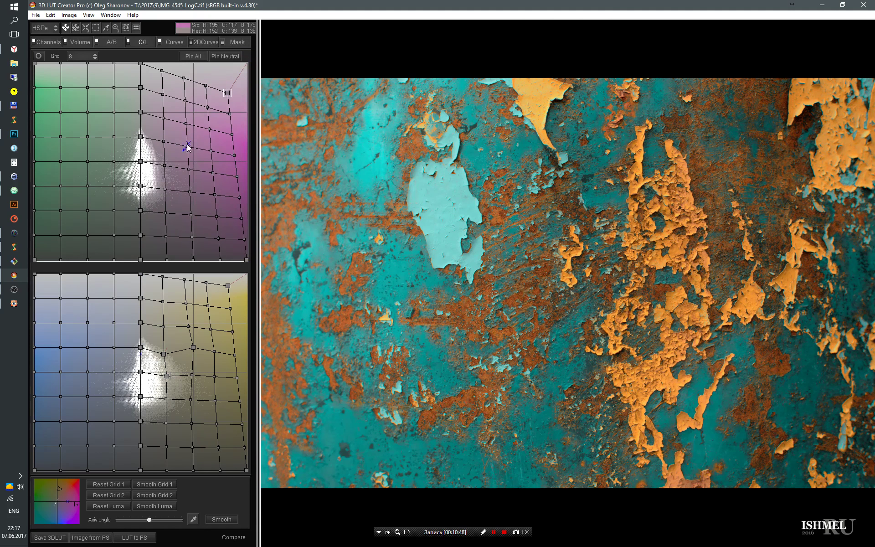
{"action": "mouse_move", "coordinate": [189, 148]}
{"action": "left_mouse_down"}
{"action": "mouse_move", "coordinate": [213, 112]}
{"action": "mouse_move", "coordinate": [176, 122]}
{"action": "mouse_move", "coordinate": [166, 147]}
{"action": "mouse_move", "coordinate": [175, 135]}
{"action": "mouse_move", "coordinate": [165, 169]}
{"action": "mouse_move", "coordinate": [173, 155]}
{"action": "mouse_move", "coordinate": [176, 190]}
{"action": "mouse_move", "coordinate": [160, 181]}
{"action": "left_mouse_up"}
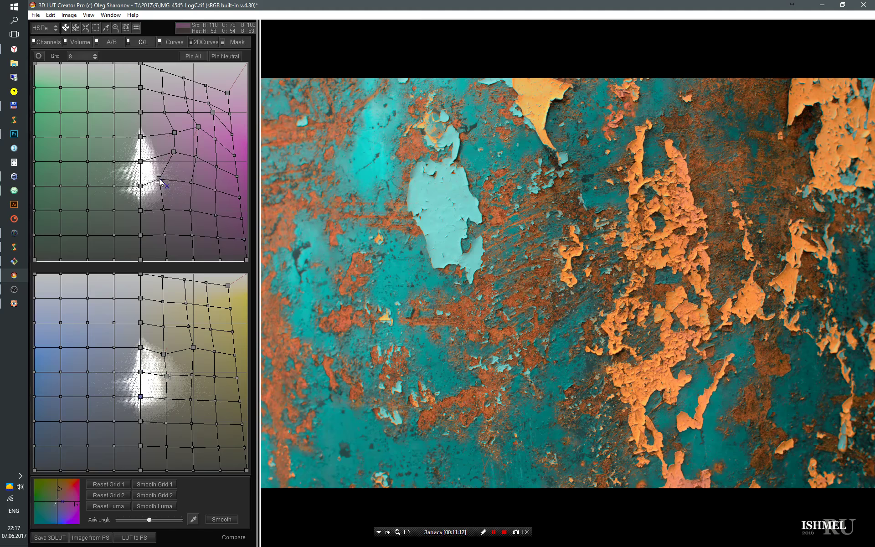
{"action": "left_click", "coordinate": [458, 220]}
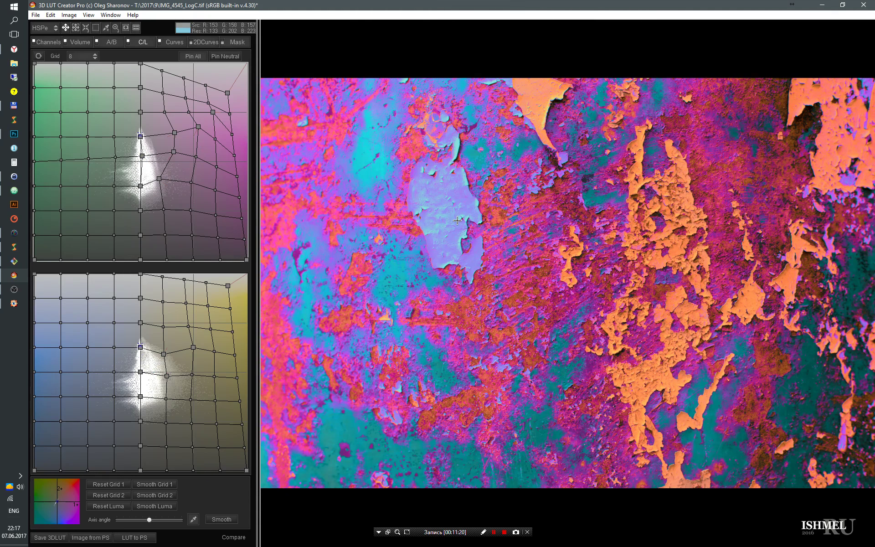
{"action": "key", "text": "ctrl+z"}
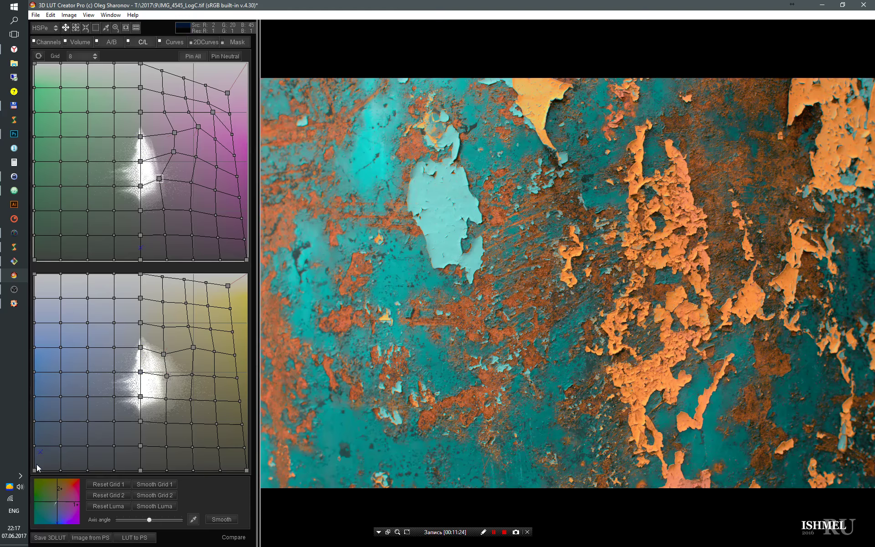
Pull the left corners and inner nodes of both C/L grids inward so the teal turns bluer.
{"action": "mouse_move", "coordinate": [36, 466]}
{"action": "left_mouse_down"}
{"action": "mouse_move", "coordinate": [57, 404]}
{"action": "mouse_move", "coordinate": [57, 418]}
{"action": "left_mouse_up"}
{"action": "mouse_move", "coordinate": [36, 276]}
{"action": "left_mouse_down"}
{"action": "mouse_move", "coordinate": [58, 313]}
{"action": "mouse_move", "coordinate": [35, 276]}
{"action": "left_mouse_up"}
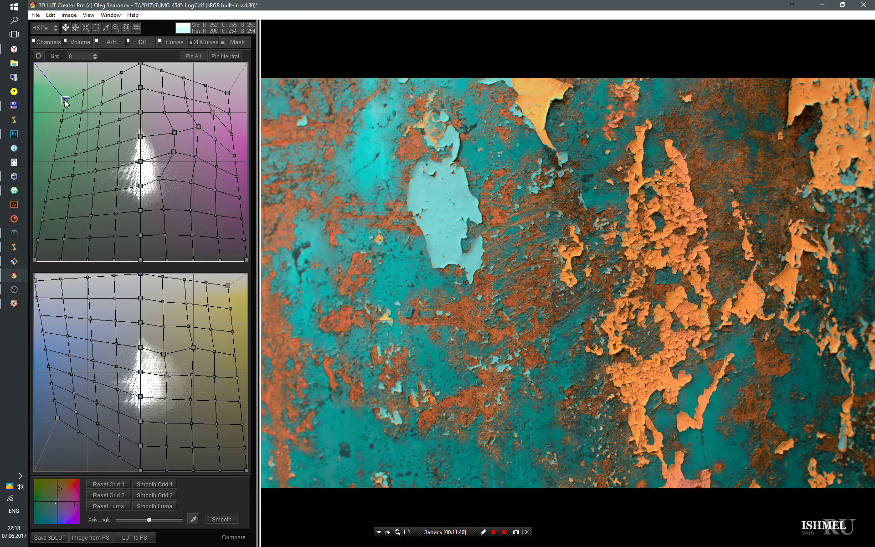
{"action": "left_click_drag", "start_coordinate": [35, 66], "coordinate": [83, 125]}
{"action": "left_click_drag", "start_coordinate": [35, 260], "coordinate": [72, 239]}
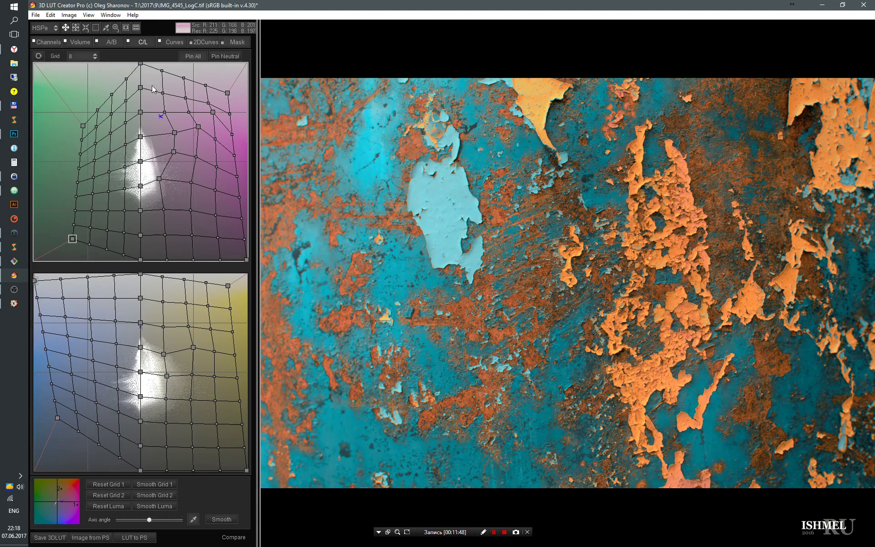
{"action": "mouse_move", "coordinate": [167, 186]}
{"action": "left_mouse_down"}
{"action": "mouse_move", "coordinate": [187, 199]}
{"action": "mouse_move", "coordinate": [165, 179]}
{"action": "left_mouse_up"}
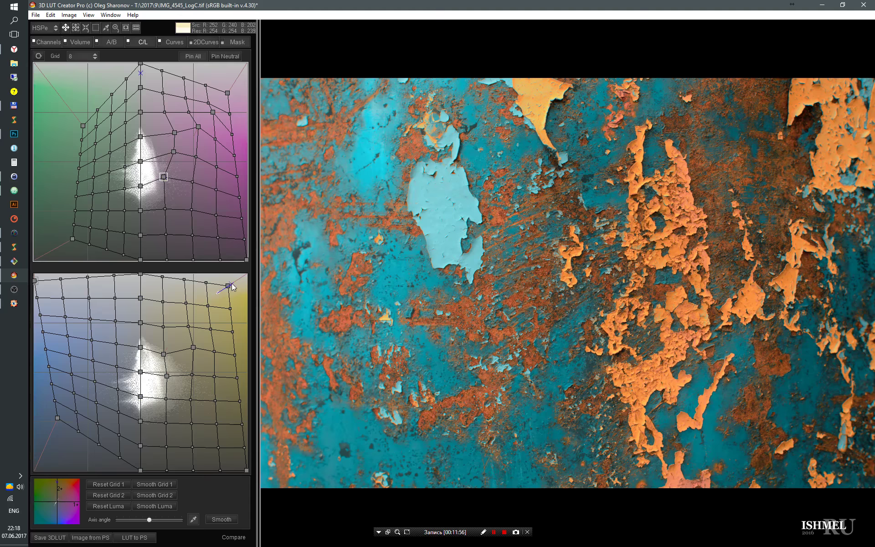
{"action": "left_click_drag", "start_coordinate": [228, 286], "coordinate": [242, 276]}
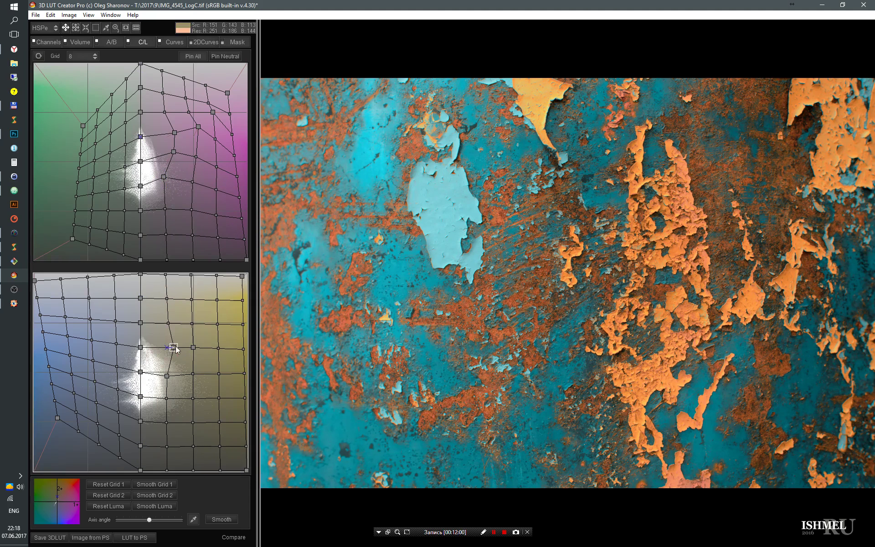
{"action": "left_click_drag", "start_coordinate": [172, 353], "coordinate": [163, 382]}
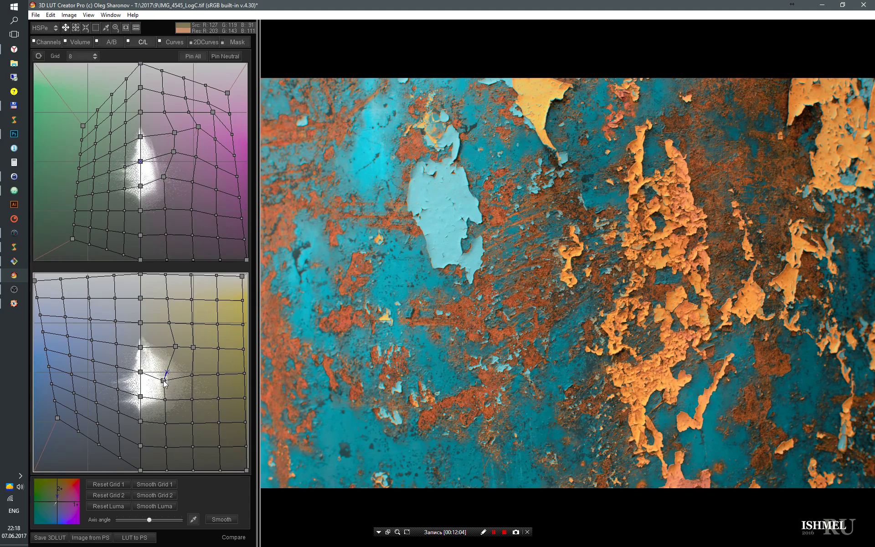
{"action": "left_click", "coordinate": [205, 43]}
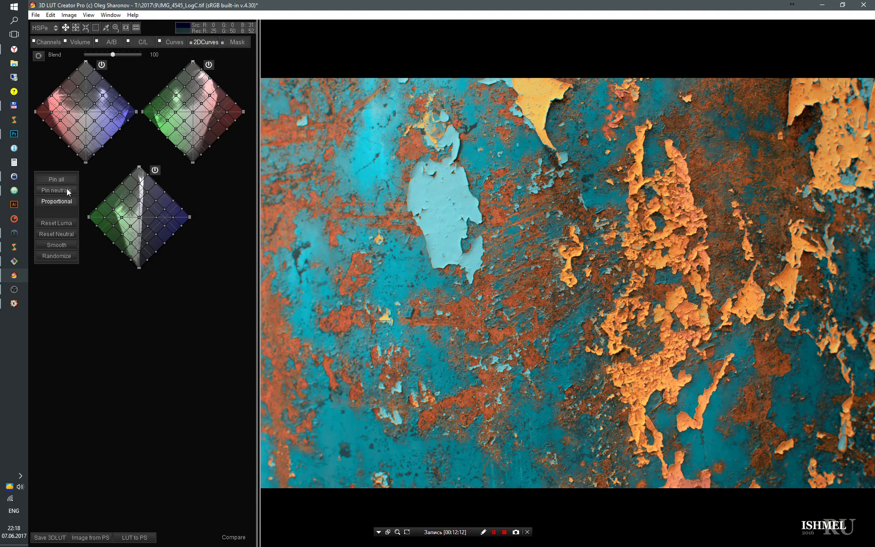
{"action": "mouse_move", "coordinate": [192, 111]}
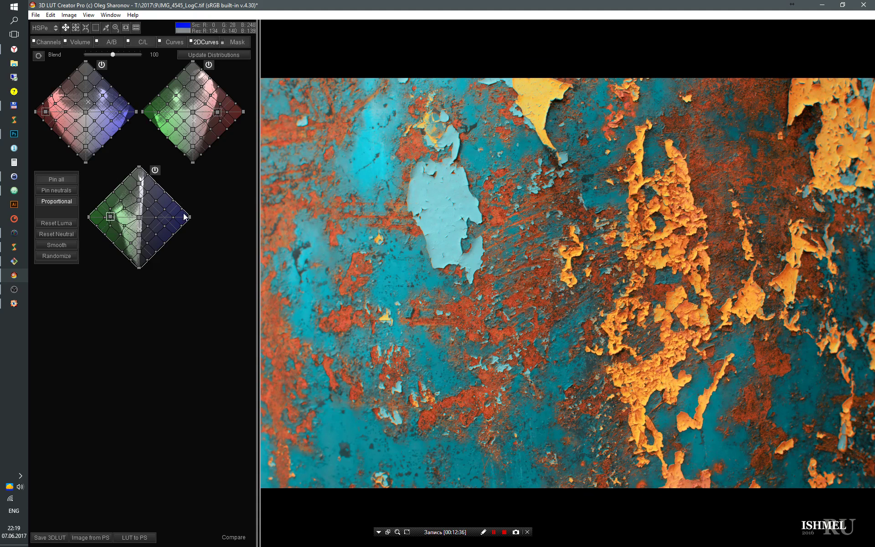
Nudge nodes in the red, green and lower 2D curve diamonds to deepen rust and gild flakes.
{"action": "mouse_move", "coordinate": [66, 131]}
{"action": "left_mouse_down"}
{"action": "mouse_move", "coordinate": [64, 124]}
{"action": "mouse_move", "coordinate": [67, 133]}
{"action": "left_mouse_up"}
{"action": "mouse_move", "coordinate": [113, 219]}
{"action": "left_mouse_down"}
{"action": "mouse_move", "coordinate": [98, 220]}
{"action": "mouse_move", "coordinate": [105, 231]}
{"action": "left_mouse_up"}
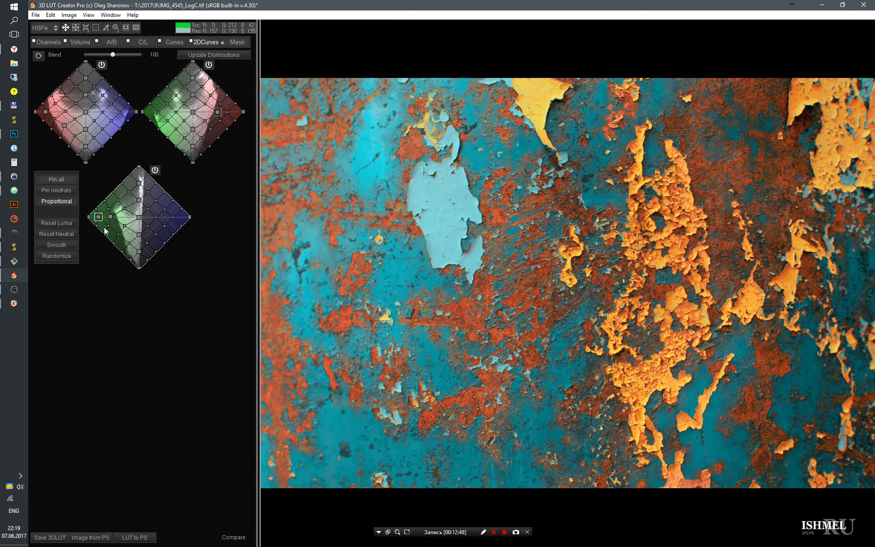
{"action": "left_click_drag", "start_coordinate": [163, 220], "coordinate": [154, 219]}
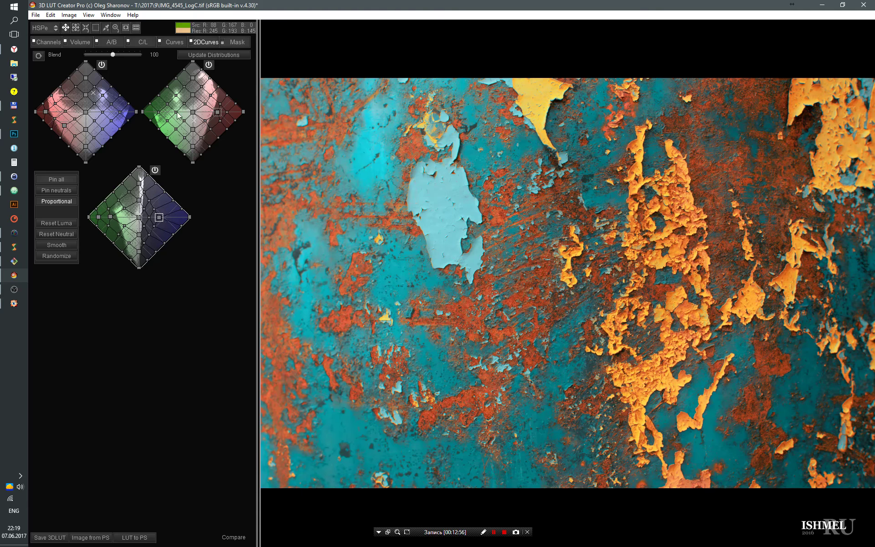
{"action": "left_click_drag", "start_coordinate": [177, 115], "coordinate": [184, 116]}
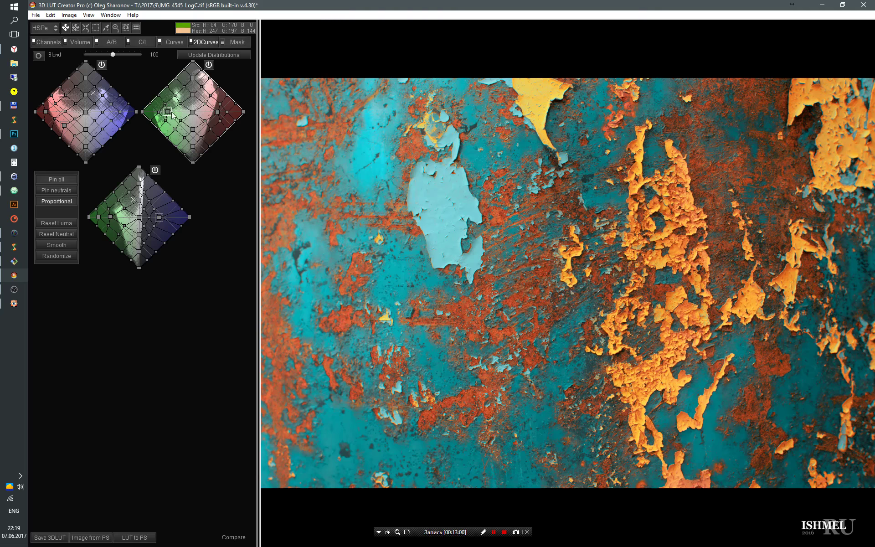
{"action": "left_click", "coordinate": [153, 113]}
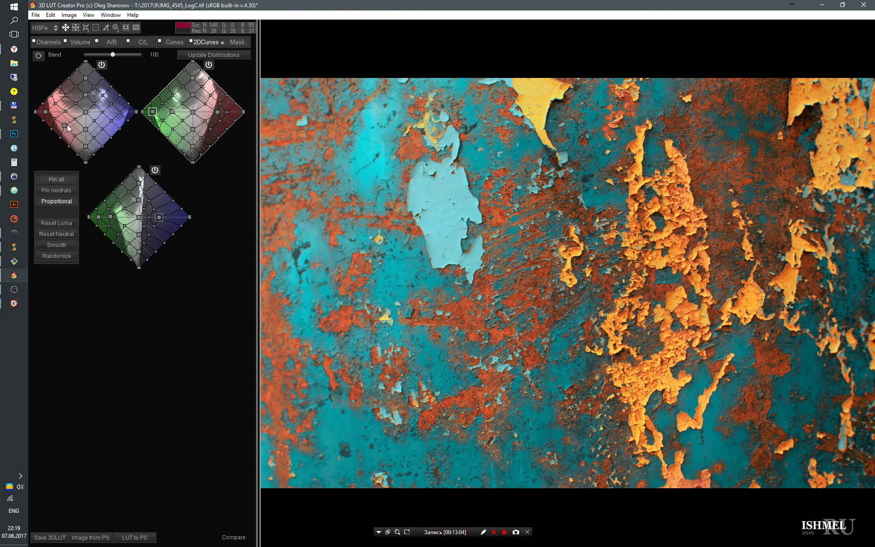
{"action": "left_click_drag", "start_coordinate": [67, 126], "coordinate": [61, 126]}
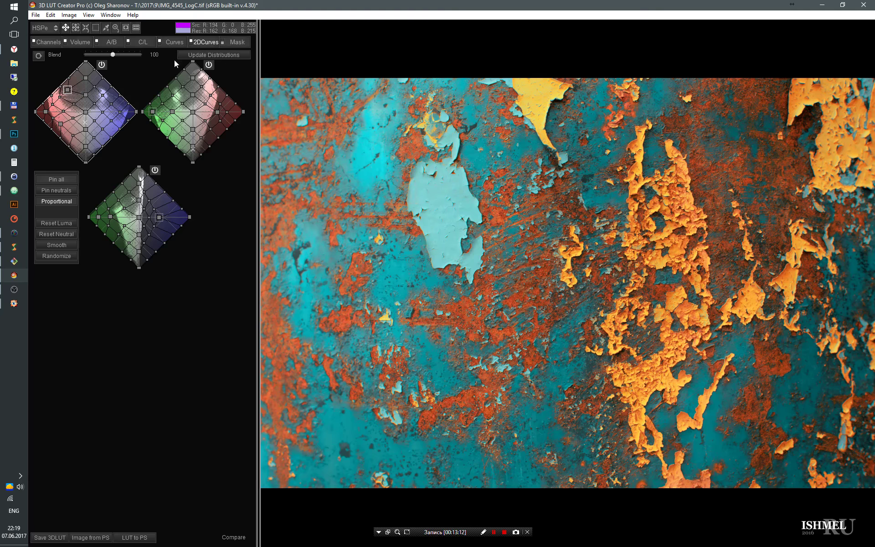
Pull the top points of the blue, green and red channel curves slightly left.
{"action": "left_click", "coordinate": [174, 42]}
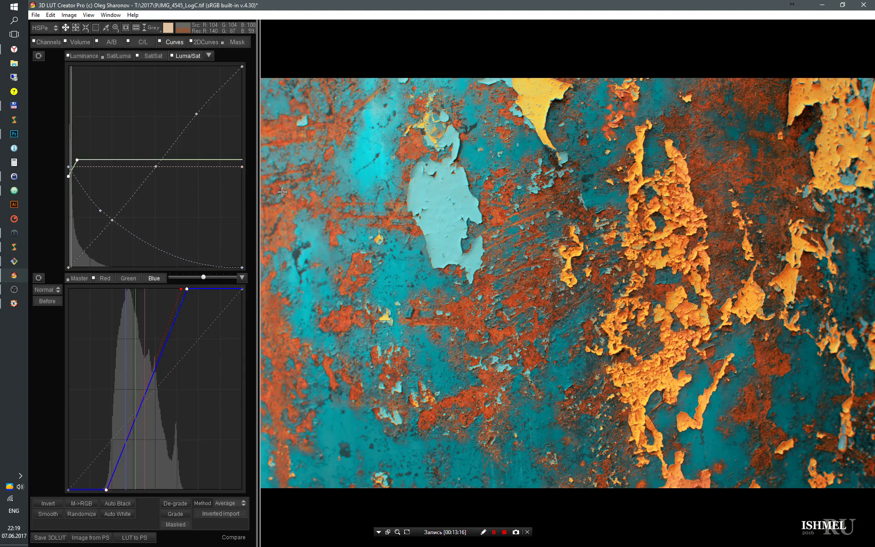
{"action": "left_click_drag", "start_coordinate": [188, 288], "coordinate": [184, 289]}
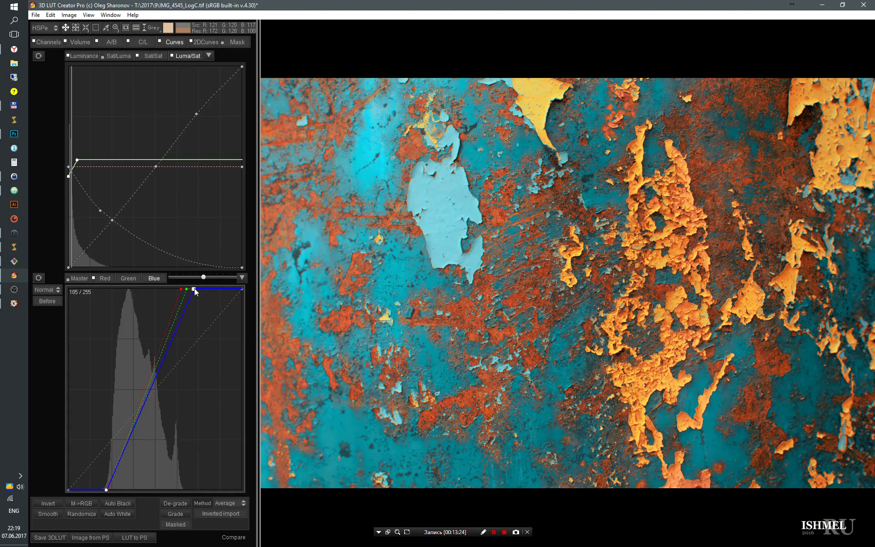
{"action": "left_click", "coordinate": [129, 278]}
{"action": "left_click_drag", "start_coordinate": [187, 295], "coordinate": [184, 290]}
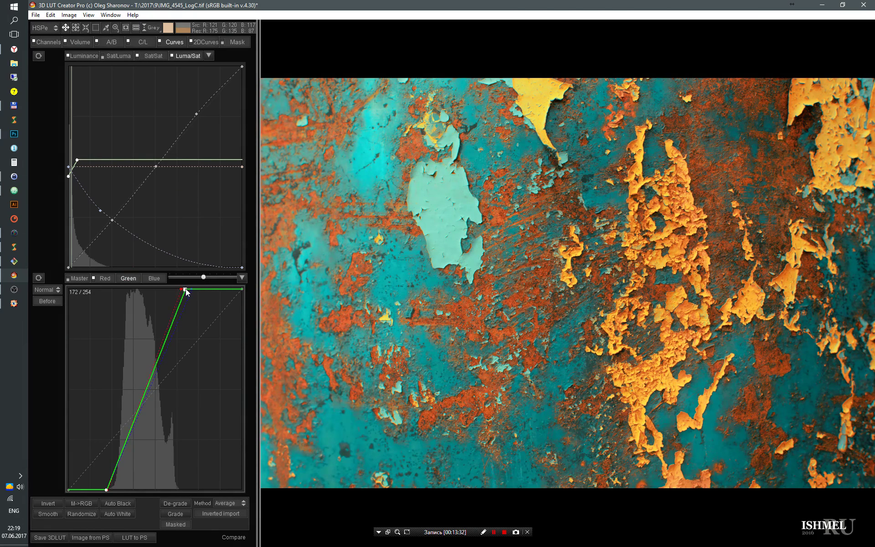
{"action": "left_click", "coordinate": [105, 278]}
{"action": "left_click_drag", "start_coordinate": [182, 289], "coordinate": [182, 290]}
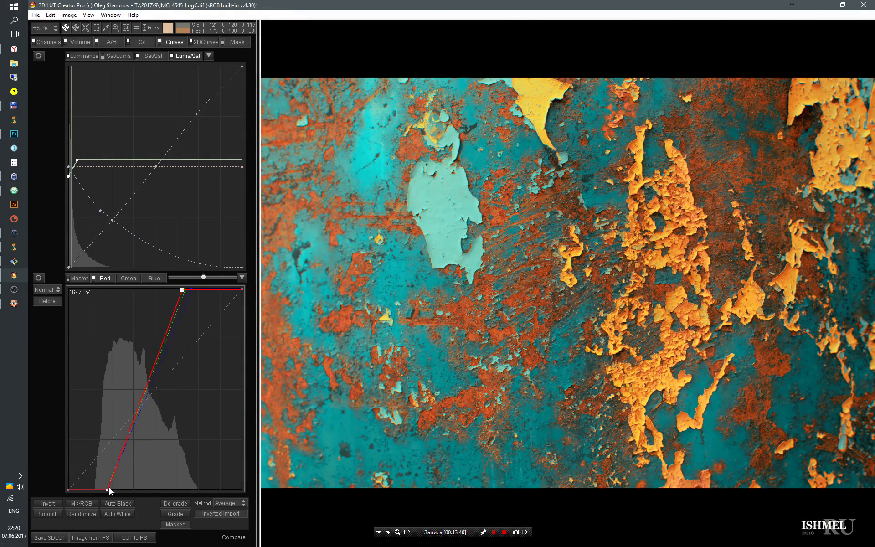
Move the red and green bottom points left and set blue's white point to 175/254.
{"action": "mouse_move", "coordinate": [108, 488]}
{"action": "left_mouse_down"}
{"action": "mouse_move", "coordinate": [89, 490]}
{"action": "mouse_move", "coordinate": [98, 490]}
{"action": "left_mouse_up"}
{"action": "left_click", "coordinate": [131, 278]}
{"action": "left_click", "coordinate": [105, 278]}
{"action": "left_click", "coordinate": [154, 278]}
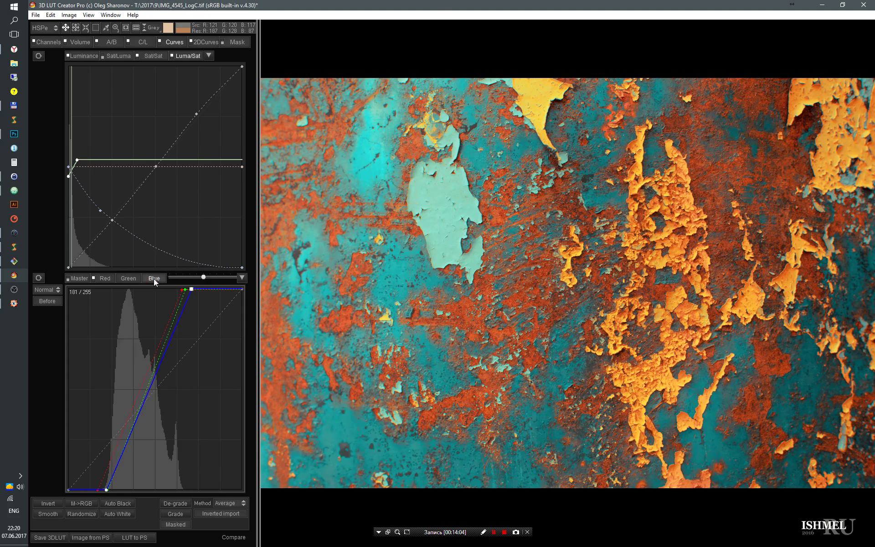
{"action": "left_click", "coordinate": [105, 278]}
{"action": "mouse_move", "coordinate": [182, 289]}
{"action": "left_mouse_down"}
{"action": "mouse_move", "coordinate": [201, 290]}
{"action": "mouse_move", "coordinate": [188, 289]}
{"action": "left_mouse_up"}
{"action": "left_click", "coordinate": [157, 278]}
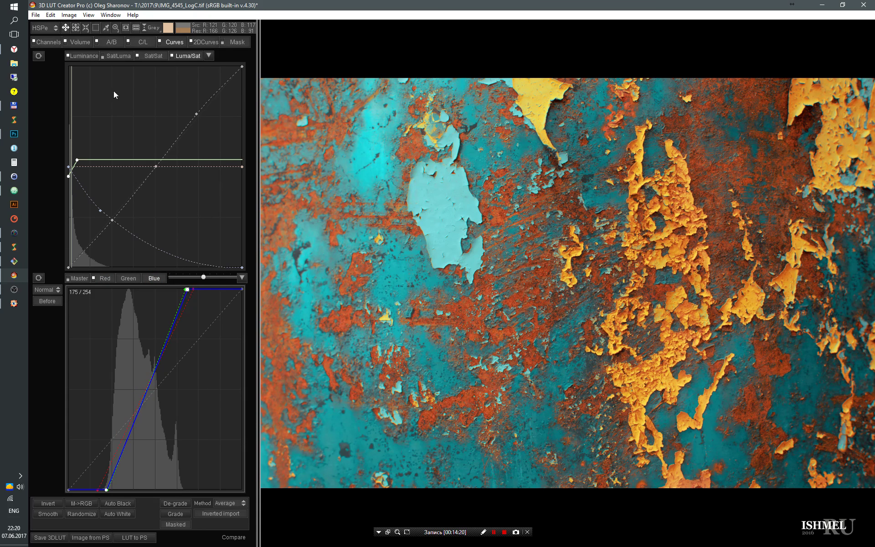
Raise the Sat/Sat curve's left endpoint and pull its mid point up and left.
{"action": "left_click", "coordinate": [149, 56]}
{"action": "left_click_drag", "start_coordinate": [101, 208], "coordinate": [96, 208]}
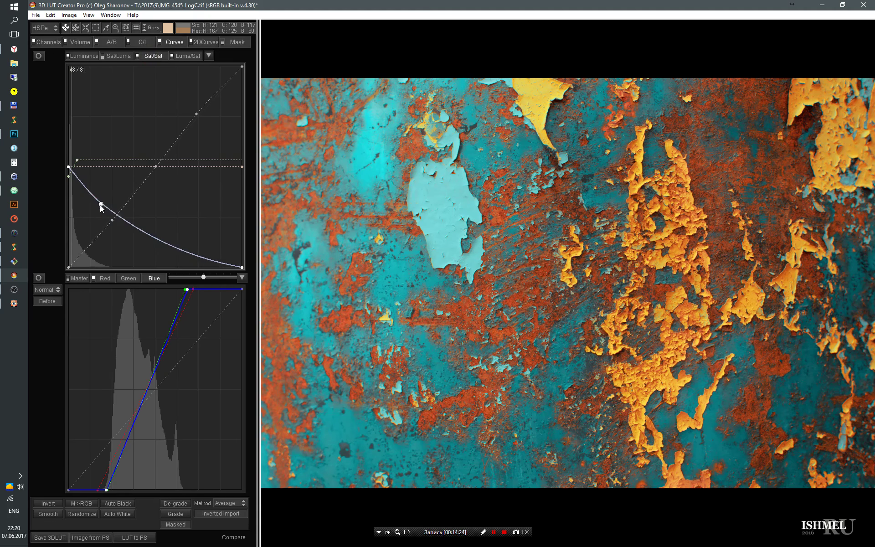
{"action": "left_click_drag", "start_coordinate": [72, 168], "coordinate": [68, 159]}
{"action": "left_click_drag", "start_coordinate": [96, 208], "coordinate": [69, 154]}
Lower the luminance curve's mid points and add a point to darken midtones slightly.
{"action": "left_click", "coordinate": [84, 55]}
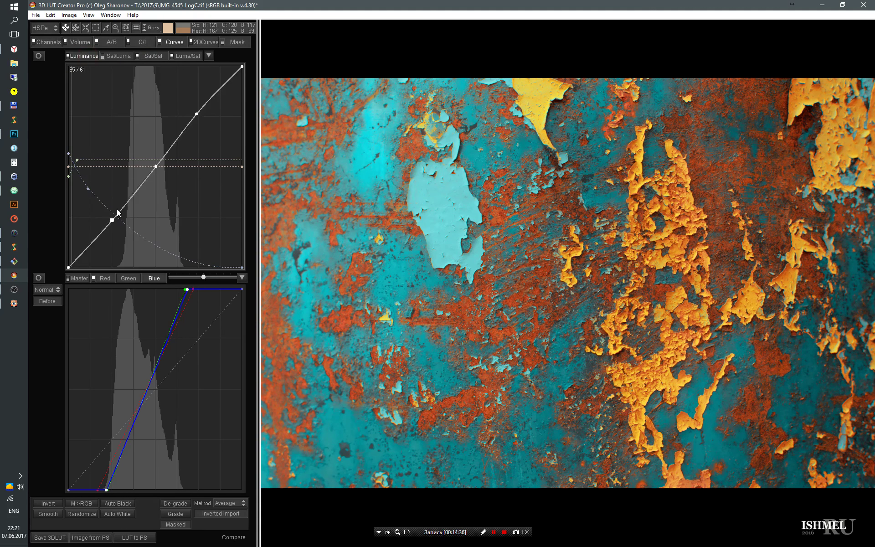
{"action": "left_click_drag", "start_coordinate": [112, 222], "coordinate": [113, 222]}
{"action": "left_click_drag", "start_coordinate": [194, 118], "coordinate": [200, 119]}
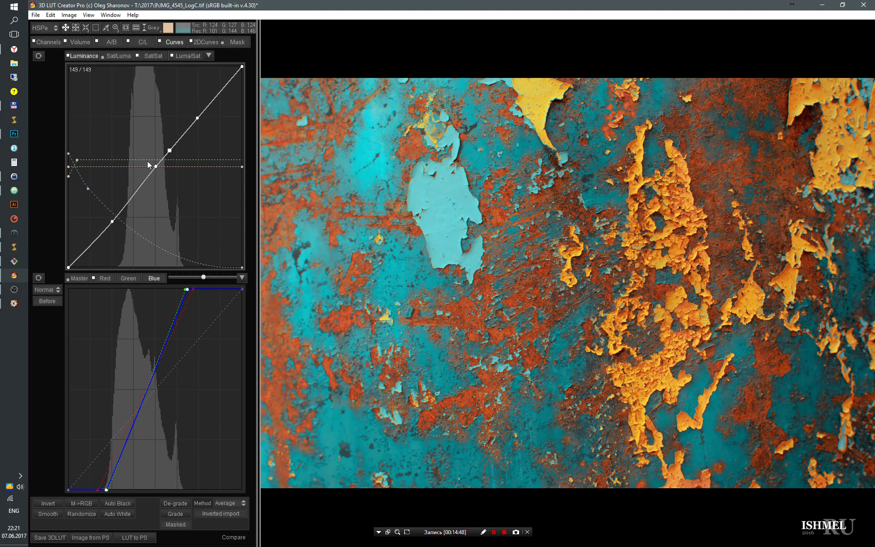
{"action": "left_click_drag", "start_coordinate": [169, 153], "coordinate": [170, 155]}
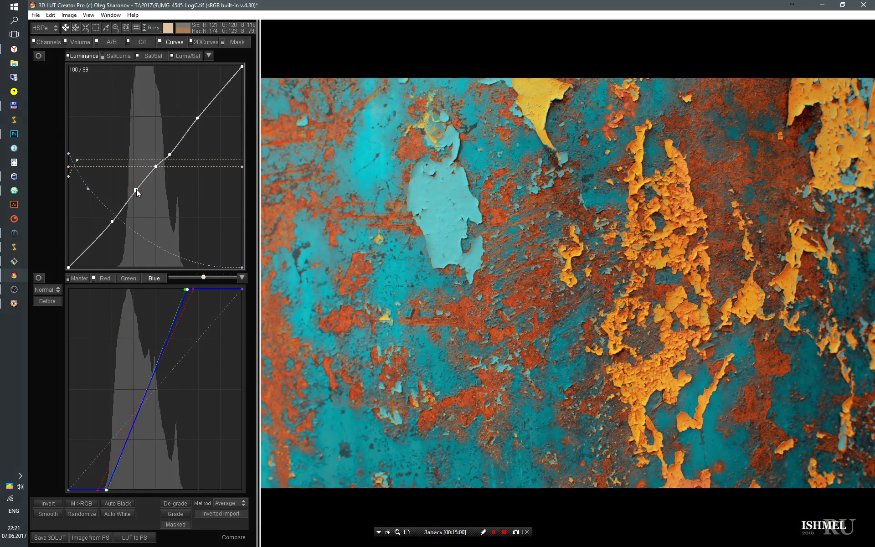
{"action": "left_click", "coordinate": [135, 189]}
{"action": "left_click", "coordinate": [112, 41]}
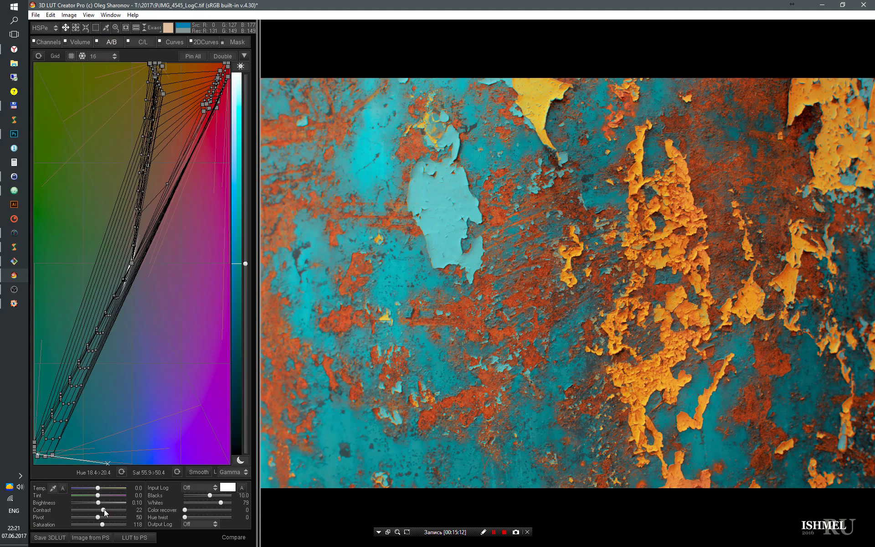
On the A/B sliders, set Brightness -0.05, Blacks 16, Whites 77, Color recover 78, Hue twist 0.
{"action": "left_click_drag", "start_coordinate": [99, 502], "coordinate": [97, 502]}
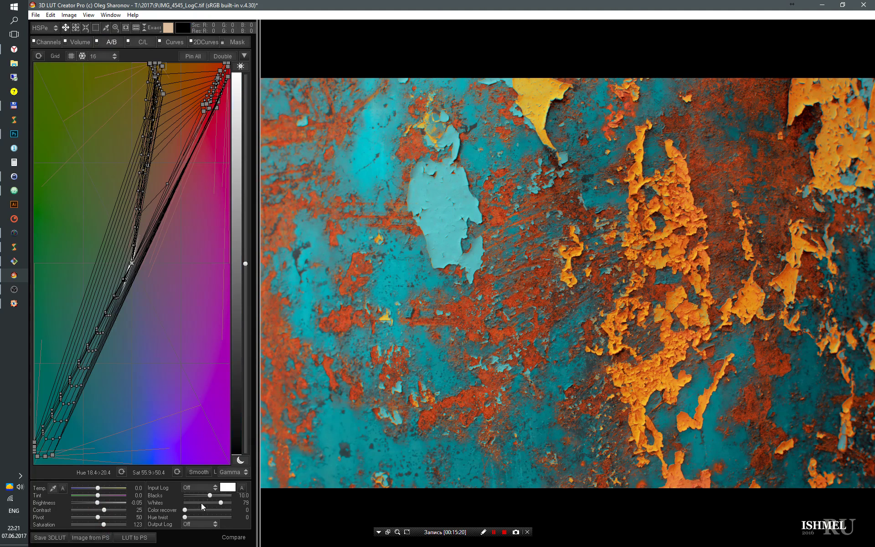
{"action": "left_click_drag", "start_coordinate": [211, 497], "coordinate": [212, 496]}
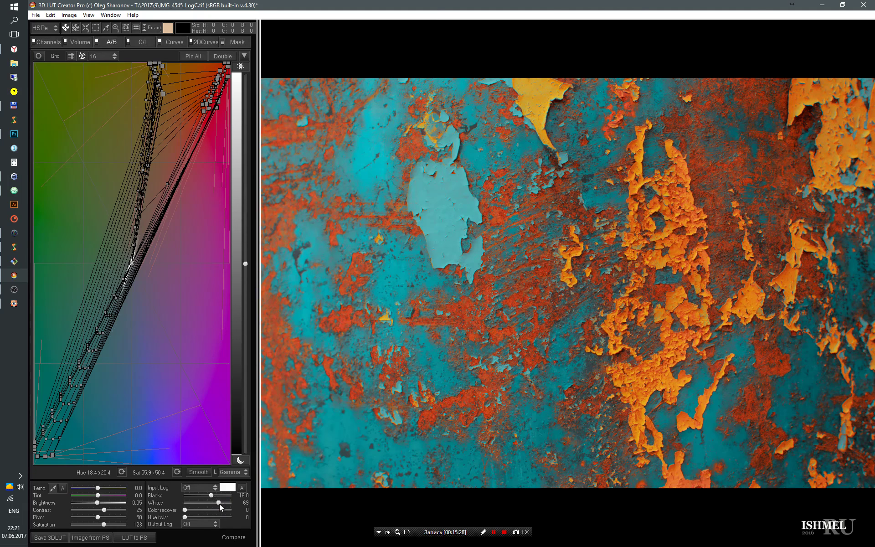
{"action": "left_click_drag", "start_coordinate": [217, 503], "coordinate": [220, 503]}
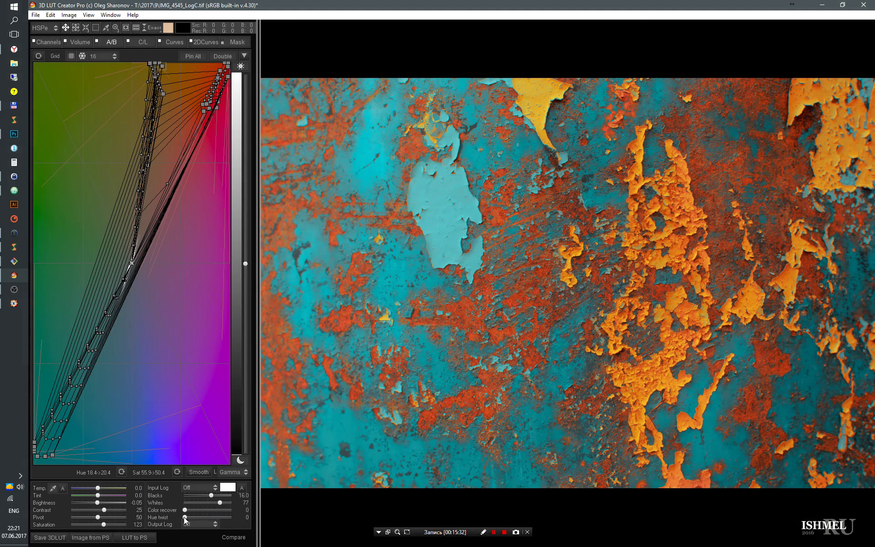
{"action": "left_click_drag", "start_coordinate": [211, 513], "coordinate": [226, 513]}
{"action": "left_click_drag", "start_coordinate": [194, 517], "coordinate": [174, 516]}
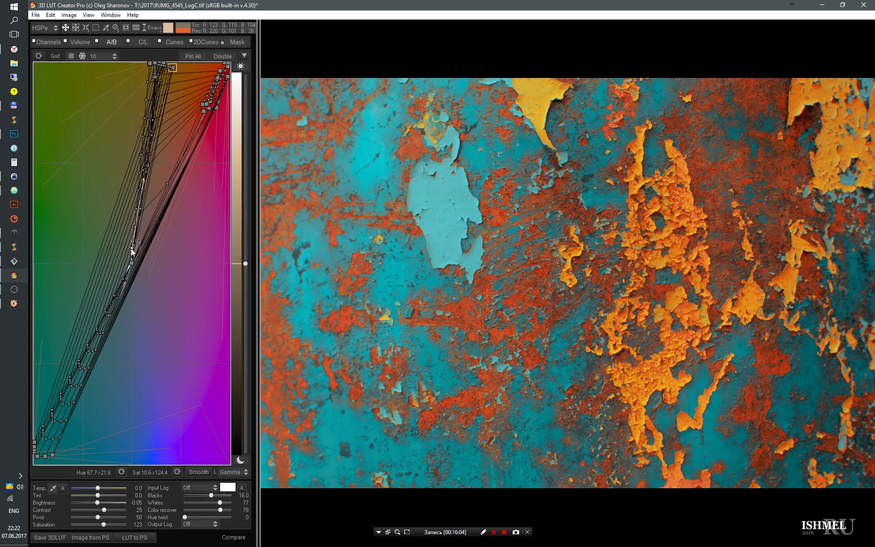
Move a yellow node up, a dark teal node down-left and red-edge nodes in the A/B mesh.
{"action": "mouse_move", "coordinate": [133, 250]}
{"action": "left_mouse_down"}
{"action": "mouse_move", "coordinate": [166, 150]}
{"action": "mouse_move", "coordinate": [169, 107]}
{"action": "mouse_move", "coordinate": [162, 128]}
{"action": "left_mouse_up"}
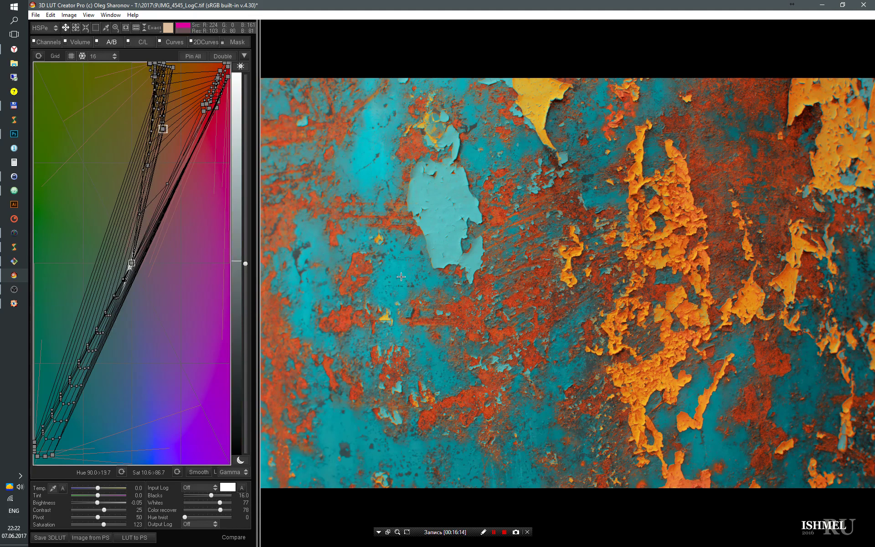
{"action": "left_click", "coordinate": [53, 454]}
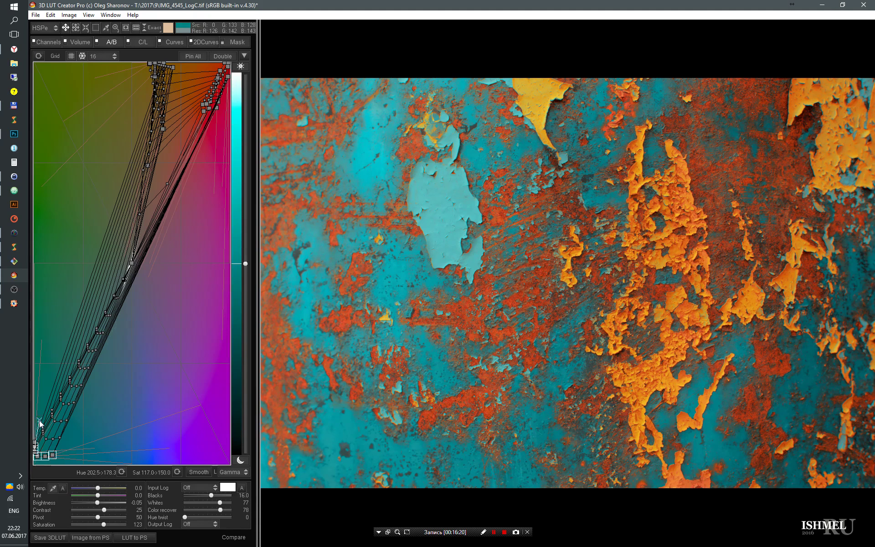
{"action": "mouse_move", "coordinate": [40, 422]}
{"action": "left_mouse_down"}
{"action": "mouse_move", "coordinate": [18, 464]}
{"action": "mouse_move", "coordinate": [58, 461]}
{"action": "left_mouse_up"}
{"action": "left_click_drag", "start_coordinate": [207, 63], "coordinate": [198, 101]}
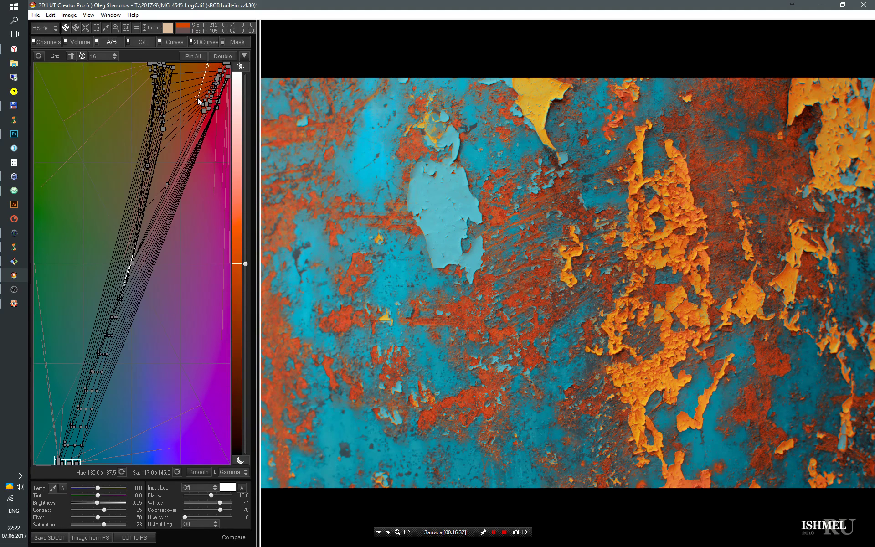
{"action": "left_click_drag", "start_coordinate": [144, 237], "coordinate": [188, 147]}
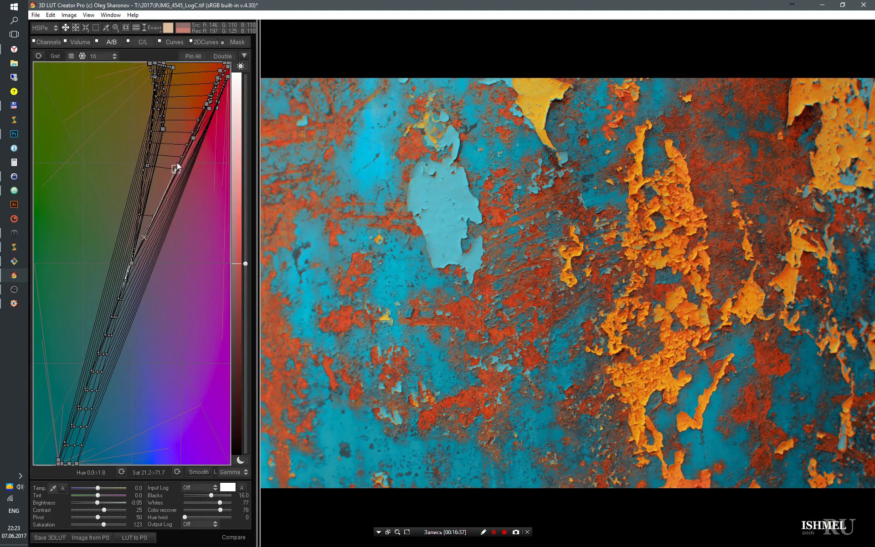
Shift the colour volume point, reposition the red, blue and green matrix primaries, and raise Darken to 145.
{"action": "left_click", "coordinate": [78, 43]}
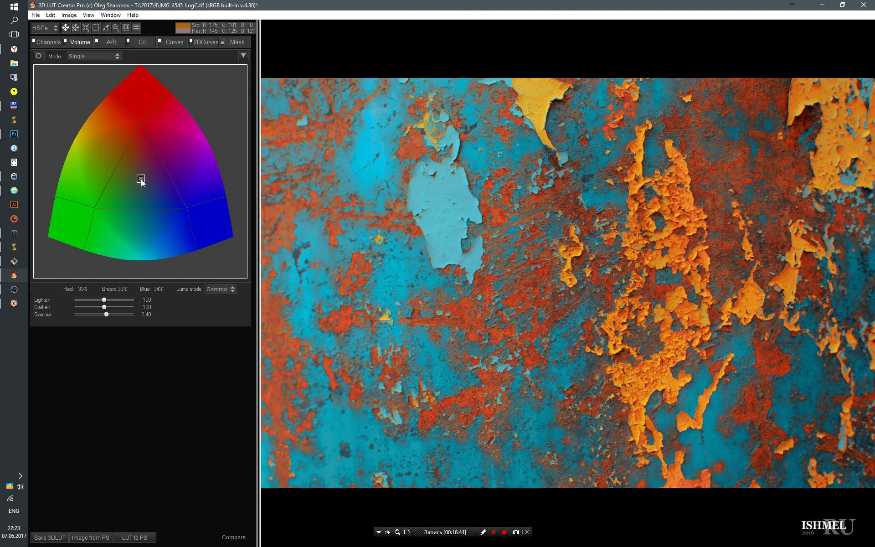
{"action": "mouse_move", "coordinate": [140, 188]}
{"action": "left_mouse_down"}
{"action": "mouse_move", "coordinate": [139, 201]}
{"action": "mouse_move", "coordinate": [98, 177]}
{"action": "left_mouse_up"}
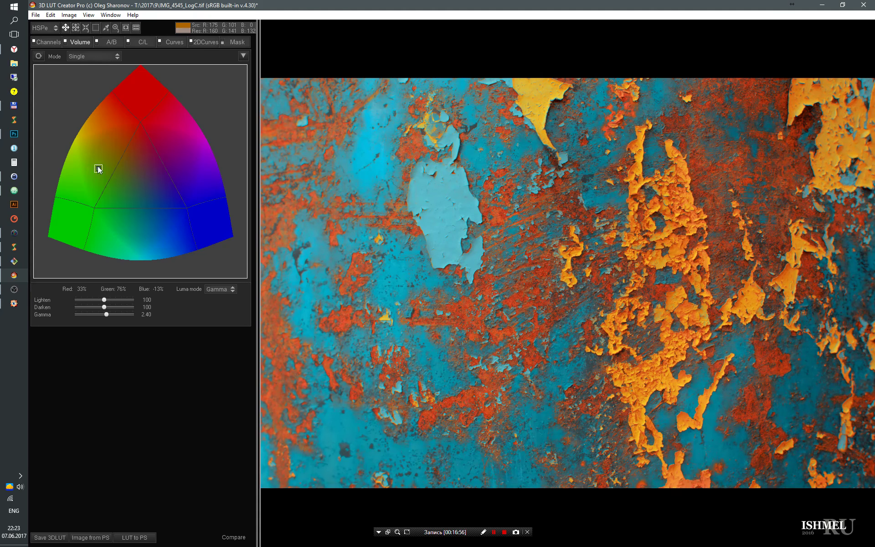
{"action": "left_click", "coordinate": [48, 42]}
{"action": "left_click_drag", "start_coordinate": [134, 143], "coordinate": [140, 118]}
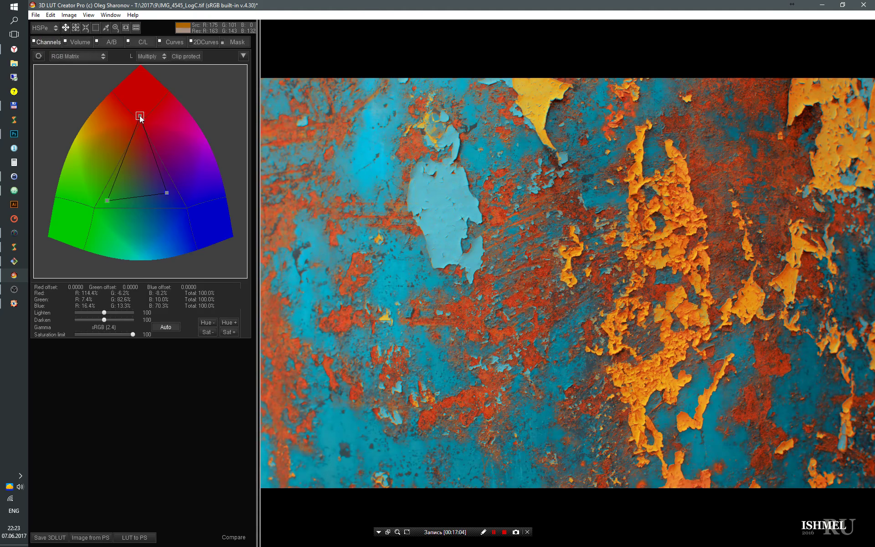
{"action": "mouse_move", "coordinate": [168, 193]}
{"action": "left_mouse_down"}
{"action": "mouse_move", "coordinate": [157, 190]}
{"action": "mouse_move", "coordinate": [170, 201]}
{"action": "left_mouse_up"}
{"action": "mouse_move", "coordinate": [109, 205]}
{"action": "left_mouse_down"}
{"action": "mouse_move", "coordinate": [96, 208]}
{"action": "mouse_move", "coordinate": [114, 196]}
{"action": "left_mouse_up"}
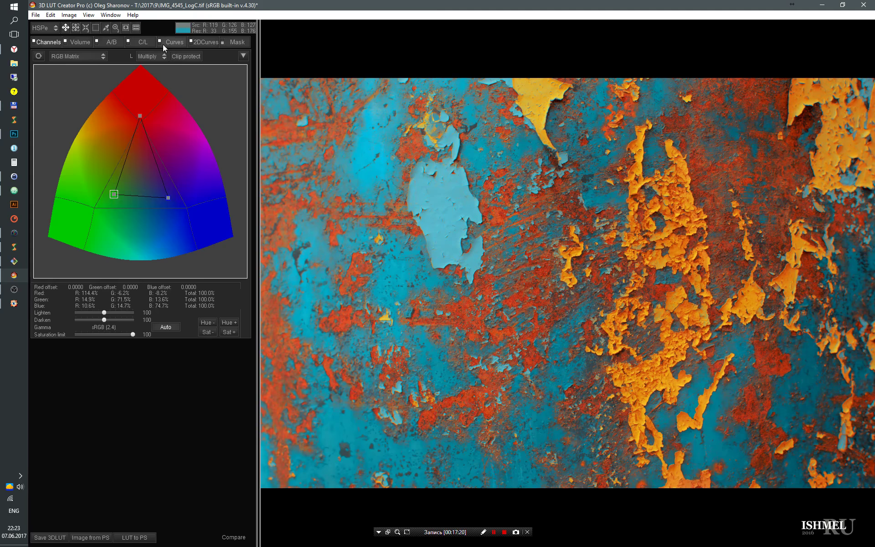
{"action": "left_click_drag", "start_coordinate": [104, 320], "coordinate": [120, 319]}
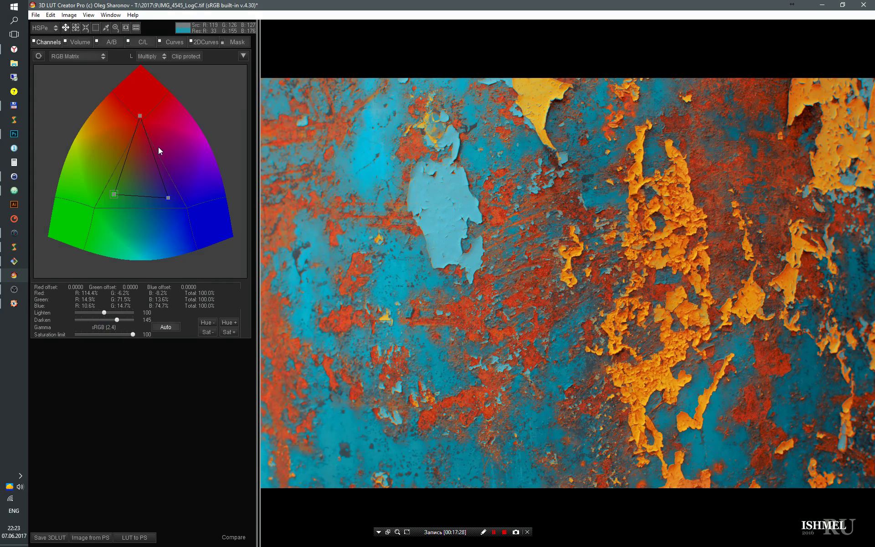
{"action": "left_click", "coordinate": [170, 43]}
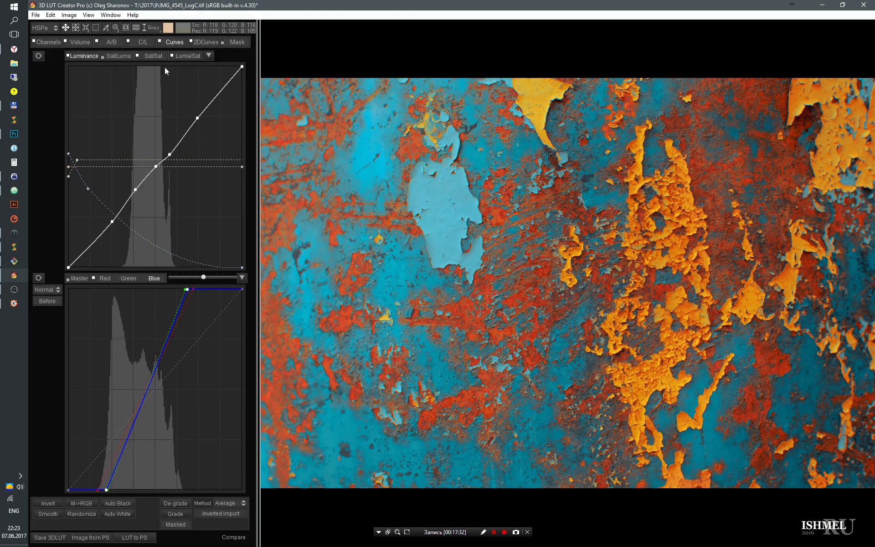
Bend the Sat/Luma curve: darkest tones at zero saturation, lowered mids, flat bright end.
{"action": "mouse_move", "coordinate": [158, 166]}
{"action": "left_mouse_down"}
{"action": "mouse_move", "coordinate": [158, 217]}
{"action": "mouse_move", "coordinate": [153, 207]}
{"action": "left_mouse_up"}
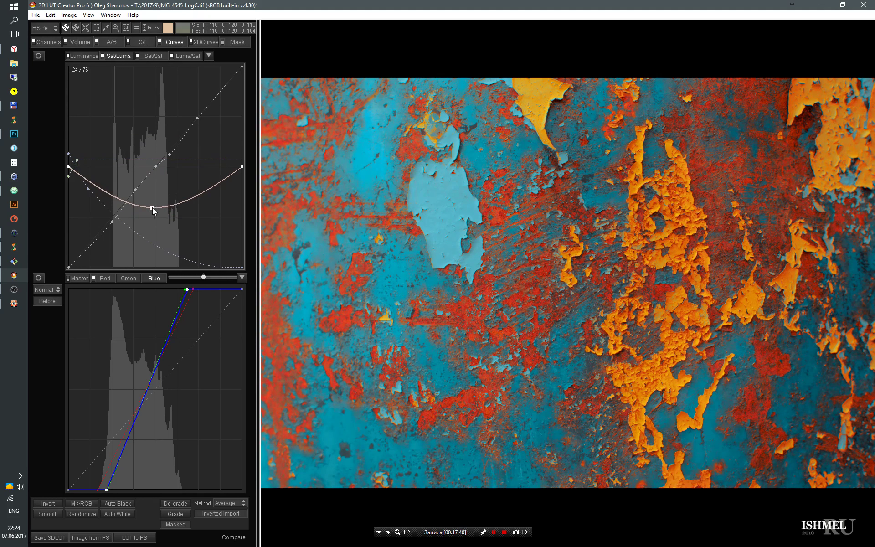
{"action": "left_click_drag", "start_coordinate": [241, 168], "coordinate": [189, 168]}
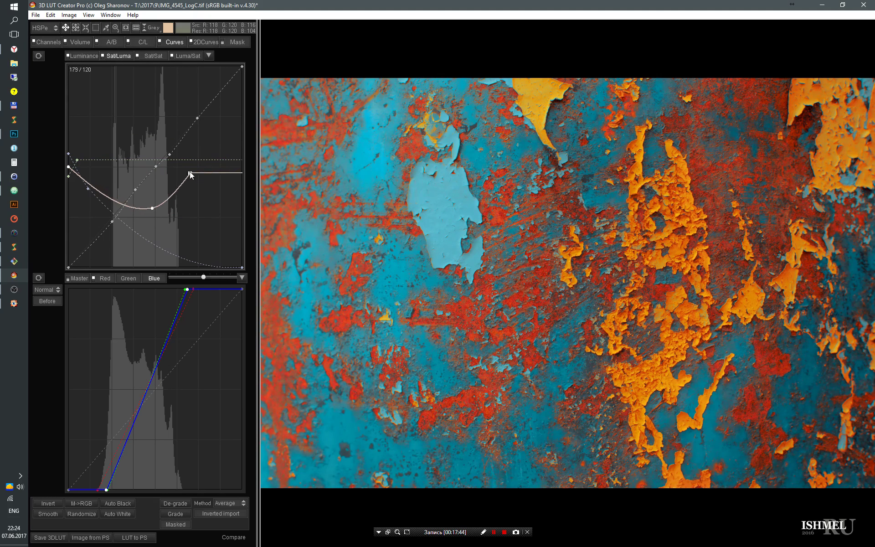
{"action": "left_click_drag", "start_coordinate": [68, 166], "coordinate": [66, 277]}
{"action": "left_click_drag", "start_coordinate": [147, 208], "coordinate": [149, 215]}
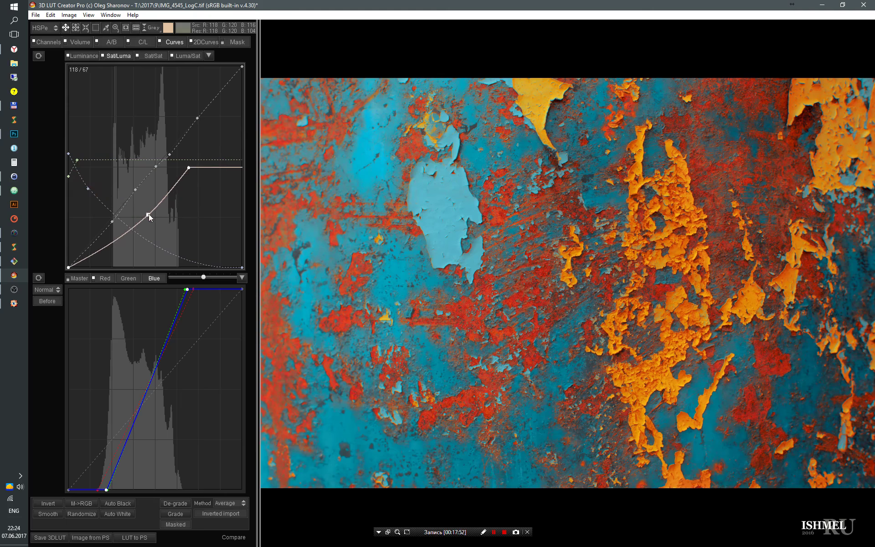
{"action": "left_click", "coordinate": [150, 59]}
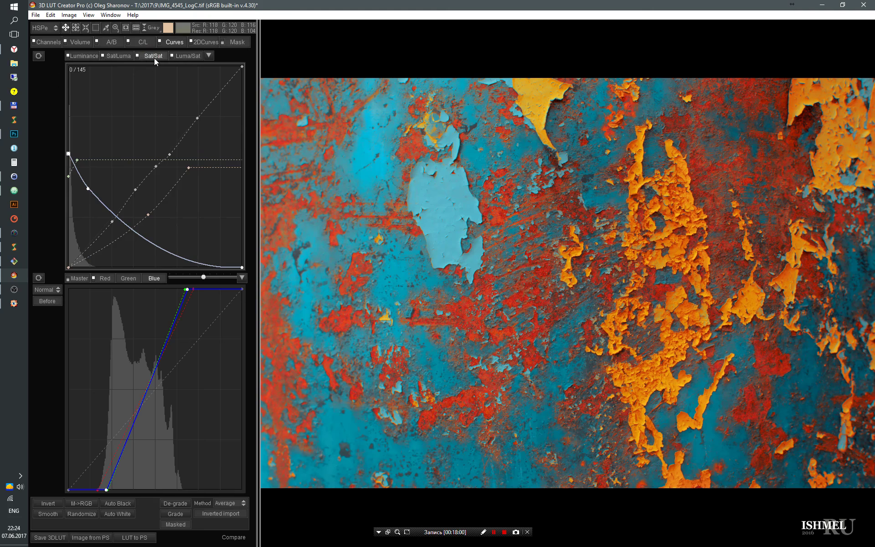
{"action": "left_click", "coordinate": [197, 43]}
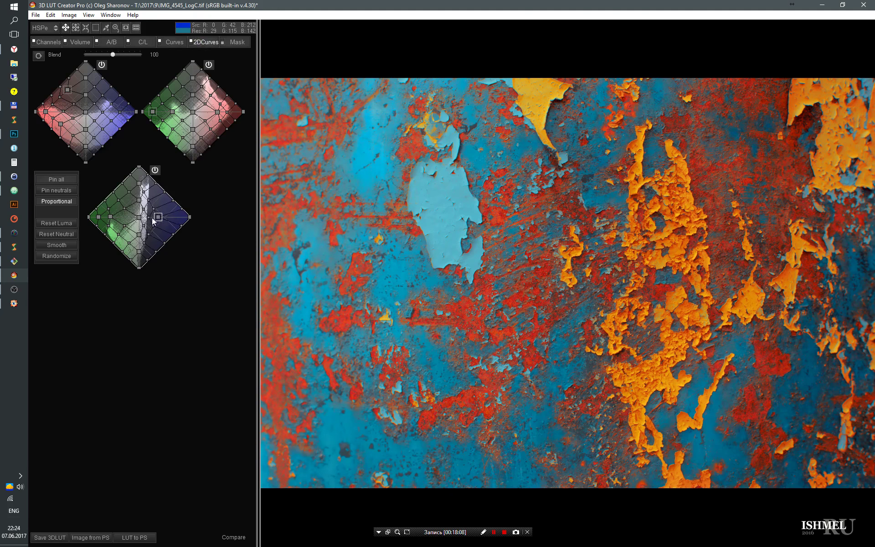
Warp the blue/green, green/red and red/blue 2D curve grids, pushing the red corner inward.
{"action": "left_click_drag", "start_coordinate": [168, 217], "coordinate": [152, 238]}
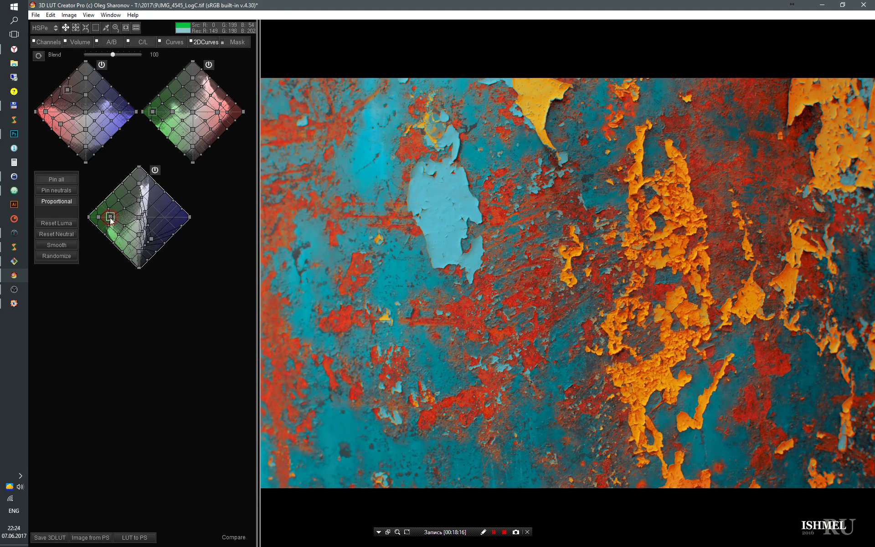
{"action": "left_click_drag", "start_coordinate": [111, 216], "coordinate": [129, 218]}
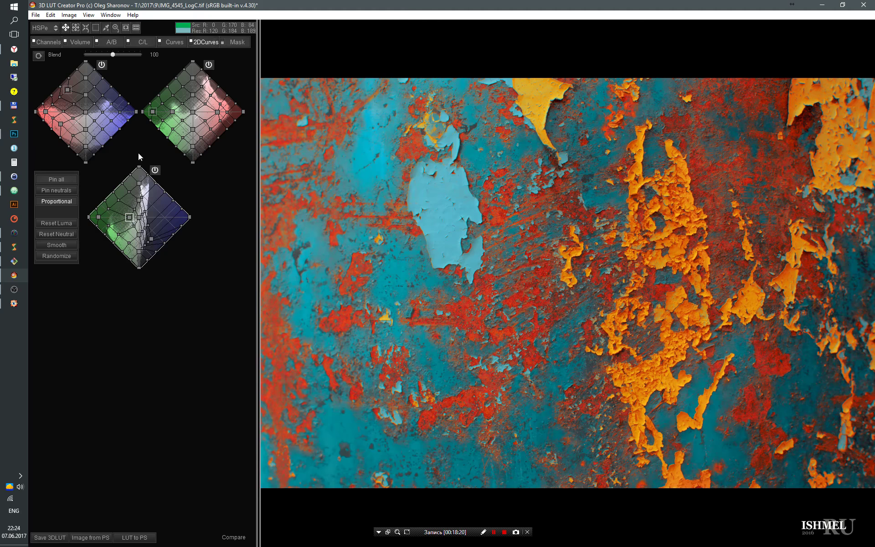
{"action": "mouse_move", "coordinate": [153, 111]}
{"action": "left_mouse_down"}
{"action": "mouse_move", "coordinate": [142, 112]}
{"action": "mouse_move", "coordinate": [171, 112]}
{"action": "left_mouse_up"}
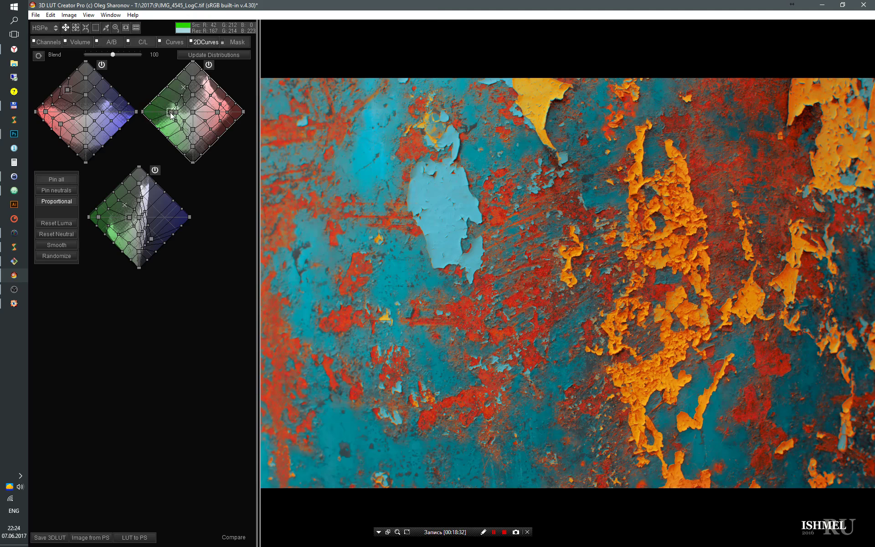
{"action": "left_click_drag", "start_coordinate": [171, 112], "coordinate": [135, 114]}
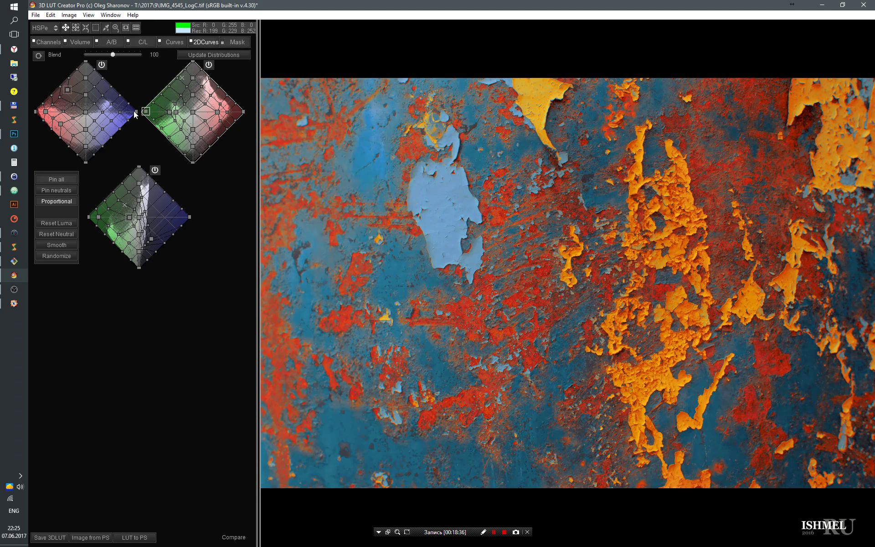
{"action": "left_click", "coordinate": [37, 112]}
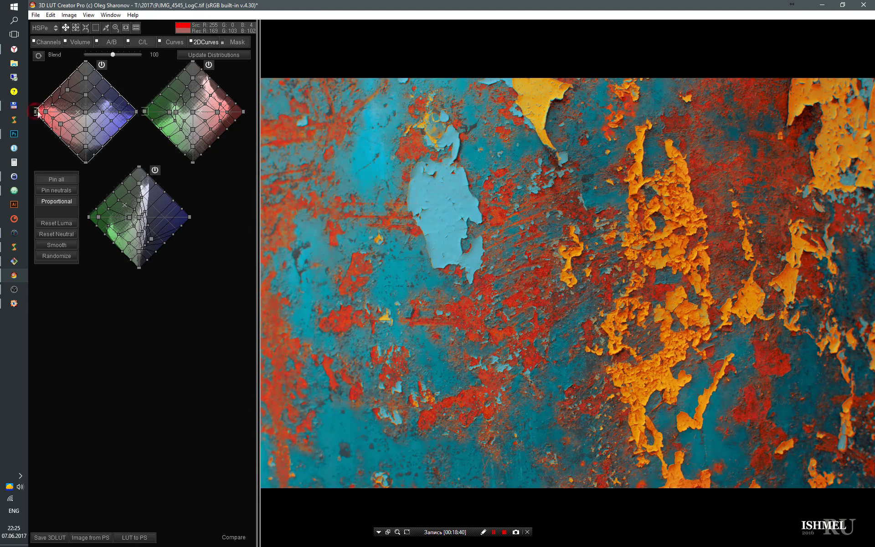
{"action": "left_click_drag", "start_coordinate": [38, 113], "coordinate": [57, 114]}
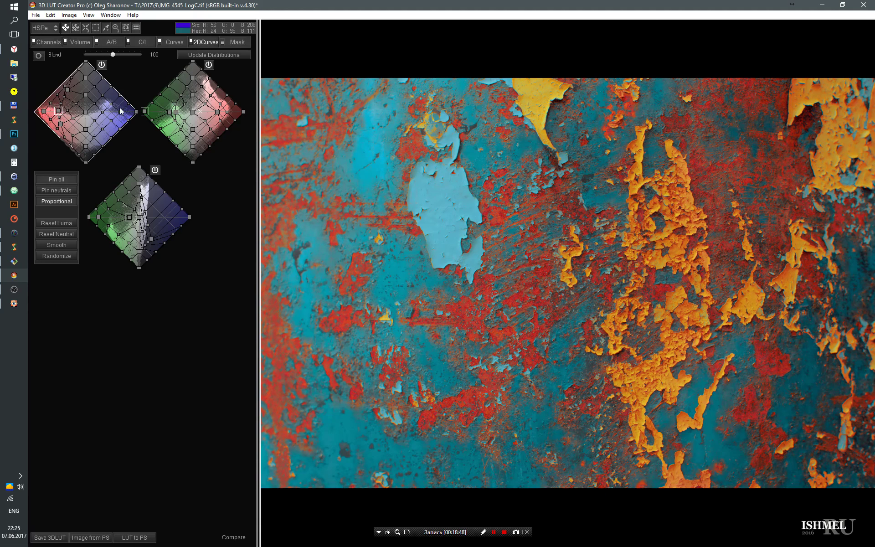
{"action": "left_click_drag", "start_coordinate": [137, 111], "coordinate": [137, 122]}
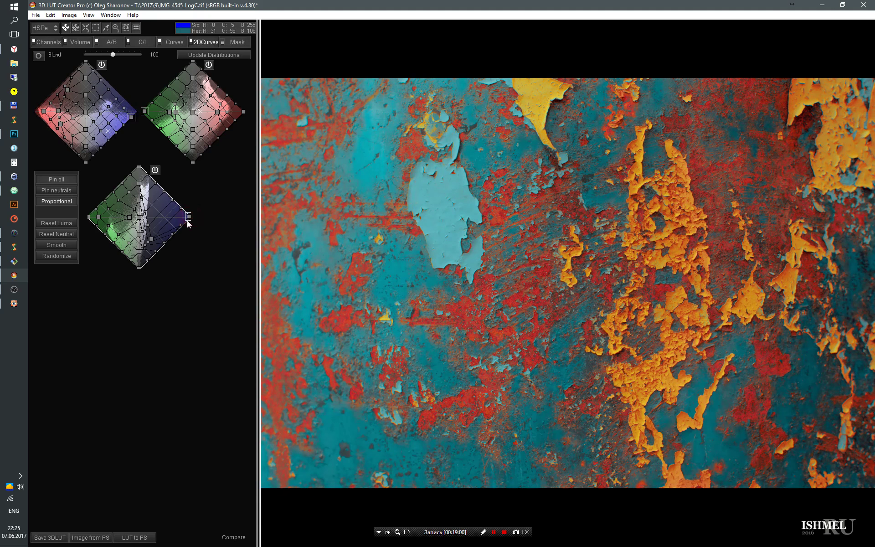
{"action": "left_click_drag", "start_coordinate": [183, 227], "coordinate": [187, 214]}
{"action": "left_click_drag", "start_coordinate": [94, 218], "coordinate": [106, 220]}
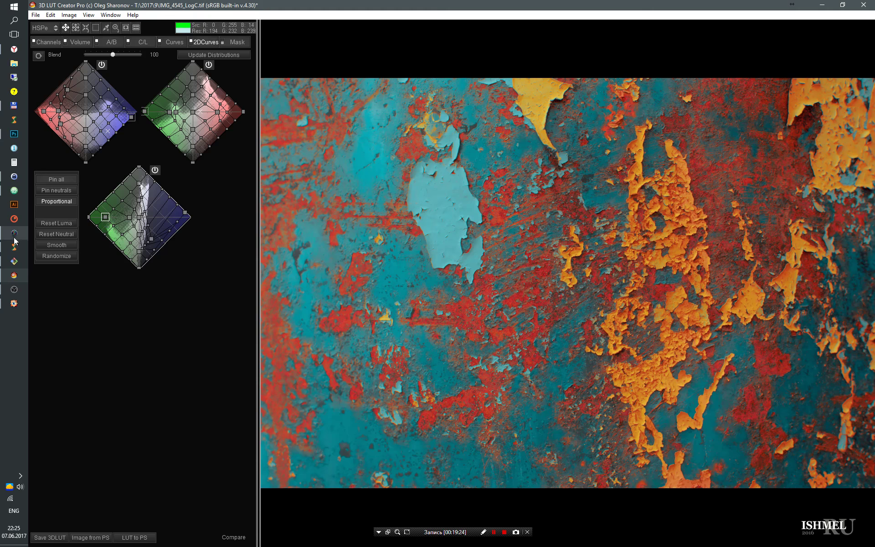
Compare before/after, then bring IMG_4545_LogC.tif up in Photoshop via Photo Mechanic.
{"action": "left_click", "coordinate": [229, 537]}
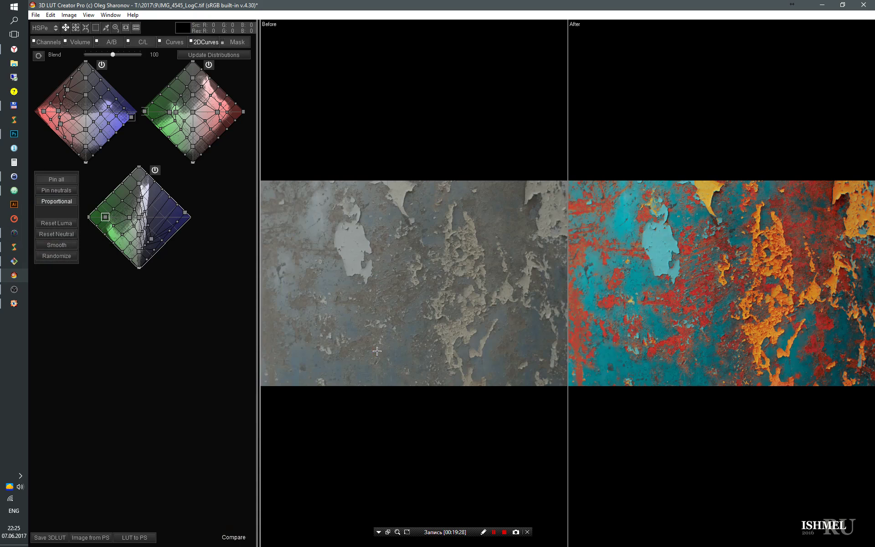
{"action": "left_click", "coordinate": [235, 537]}
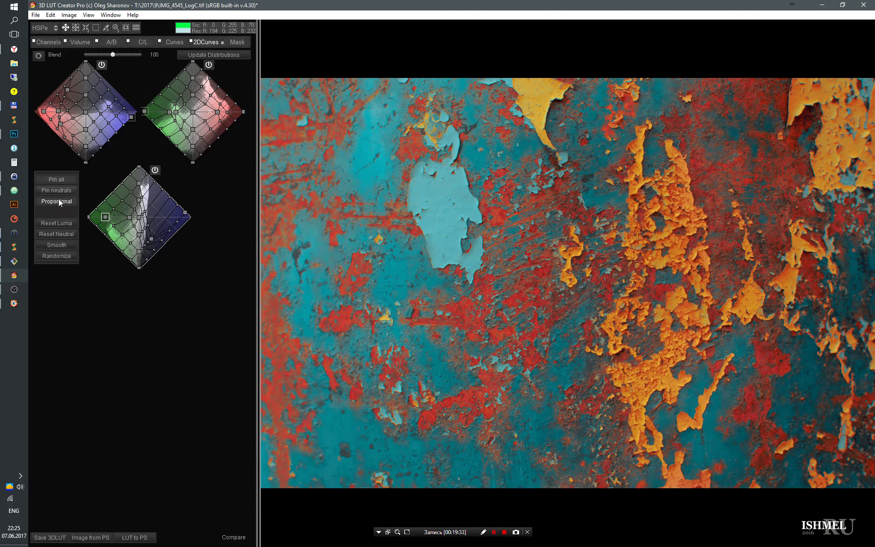
{"action": "left_click", "coordinate": [14, 233]}
{"action": "left_click", "coordinate": [83, 208]}
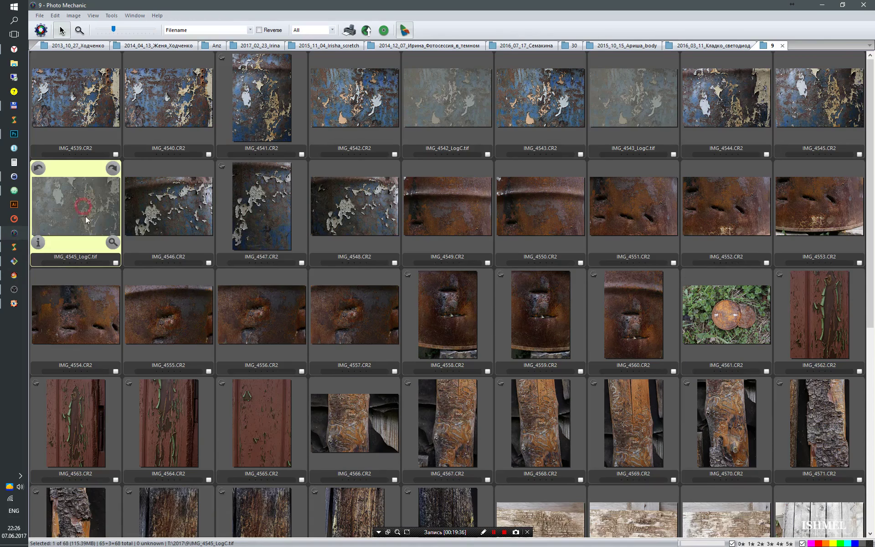
{"action": "left_click", "coordinate": [14, 134]}
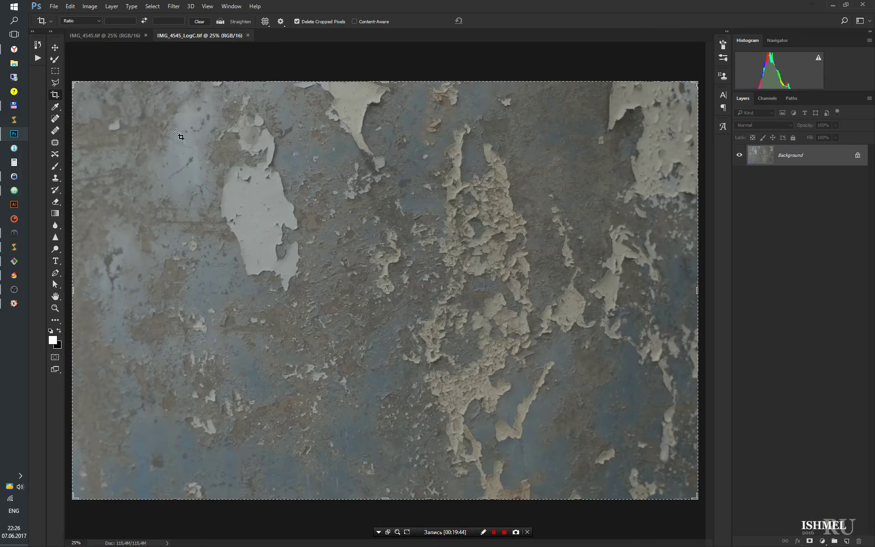
Send the grade to the LogC image as a 3DLutCreator layer and stamp a merged Layer 1.
{"action": "left_click", "coordinate": [14, 275]}
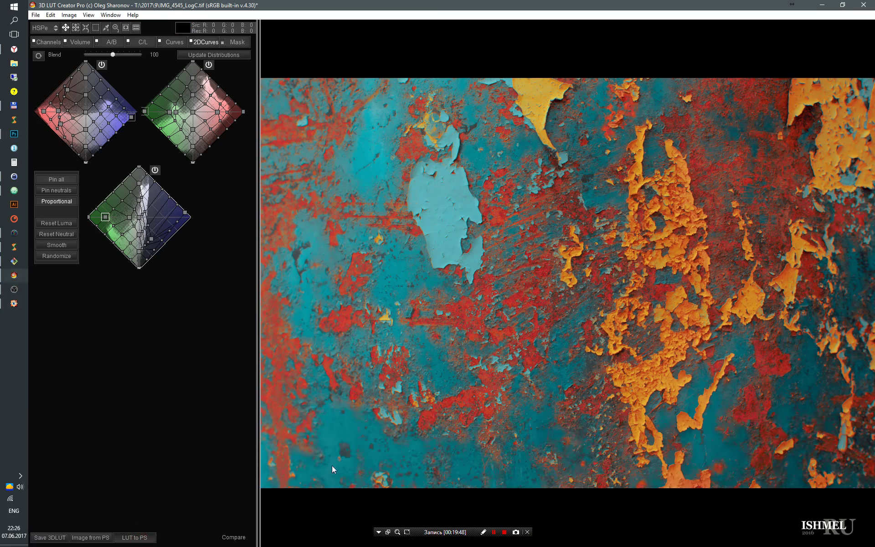
{"action": "key", "text": "alt+Tab"}
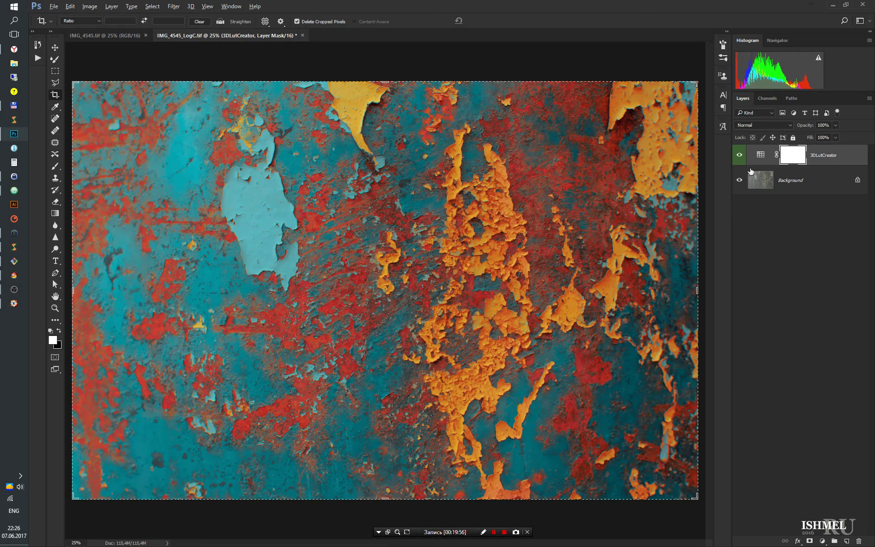
{"action": "key", "text": "ctrl+shift+alt+e"}
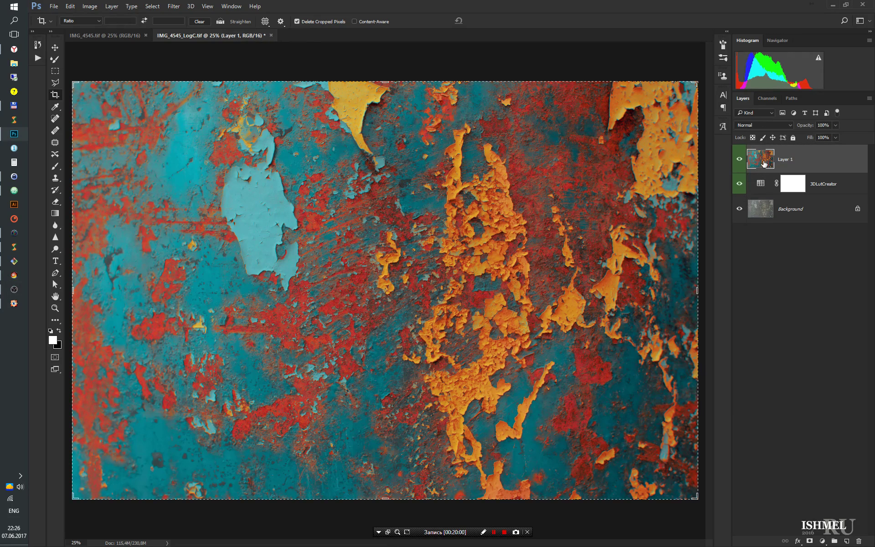
{"action": "left_click", "coordinate": [767, 98]}
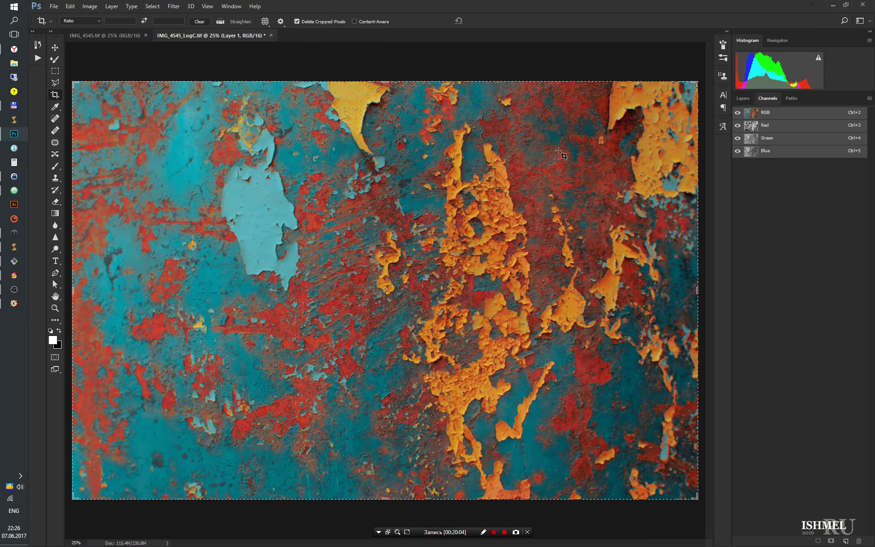
{"action": "left_click", "coordinate": [38, 58]}
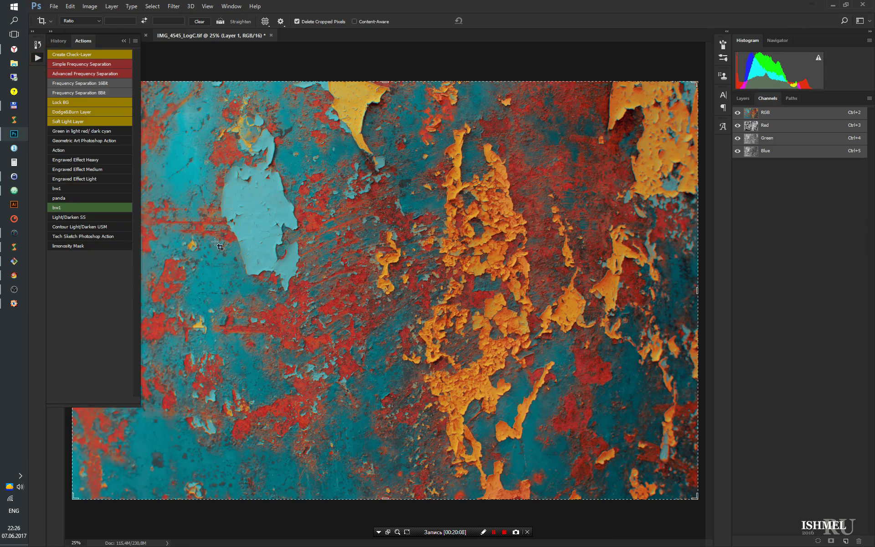
Generate luminosity masks with the action and add a Curves adjustment layer.
{"action": "left_click", "coordinate": [123, 41]}
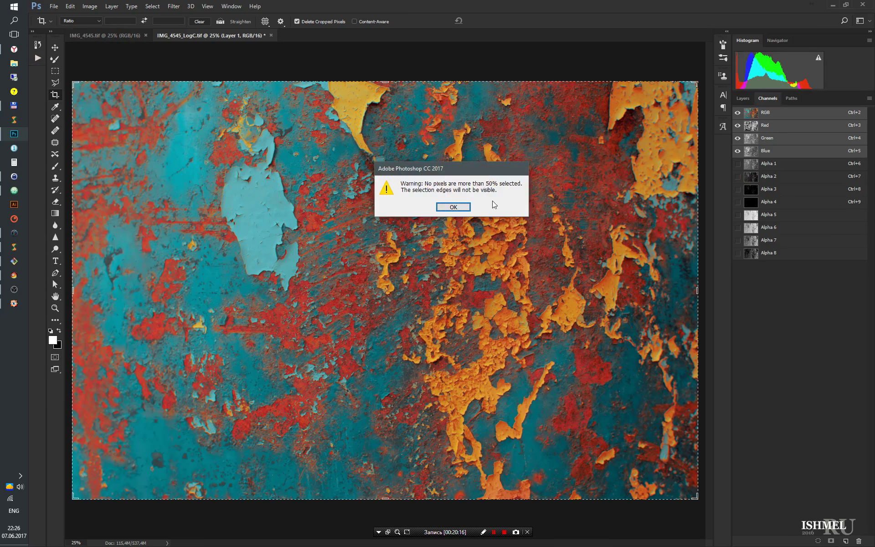
{"action": "left_click", "coordinate": [496, 206]}
{"action": "left_click", "coordinate": [742, 98]}
{"action": "left_click", "coordinate": [823, 541]}
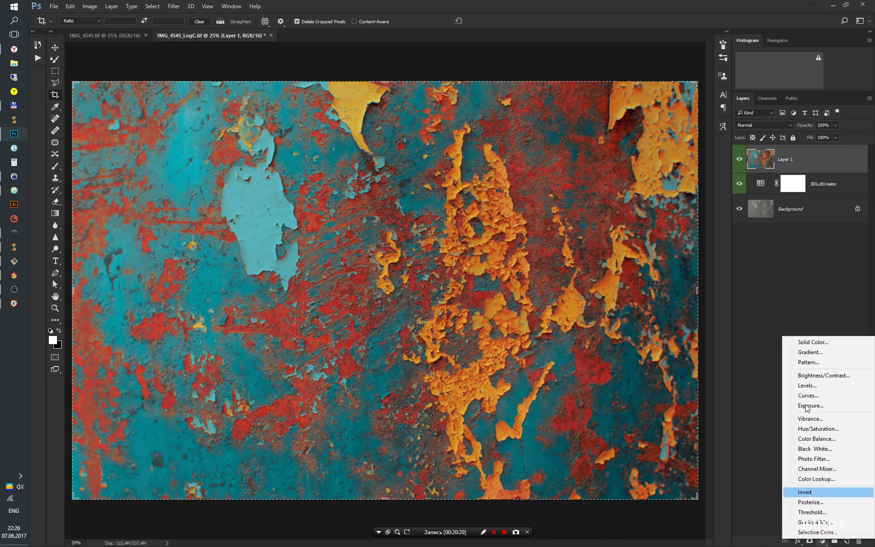
{"action": "left_click", "coordinate": [804, 397]}
Raise the curve's midpoint and black point to brighten the image and lift shadows.
{"action": "left_click_drag", "start_coordinate": [435, 383], "coordinate": [430, 373]}
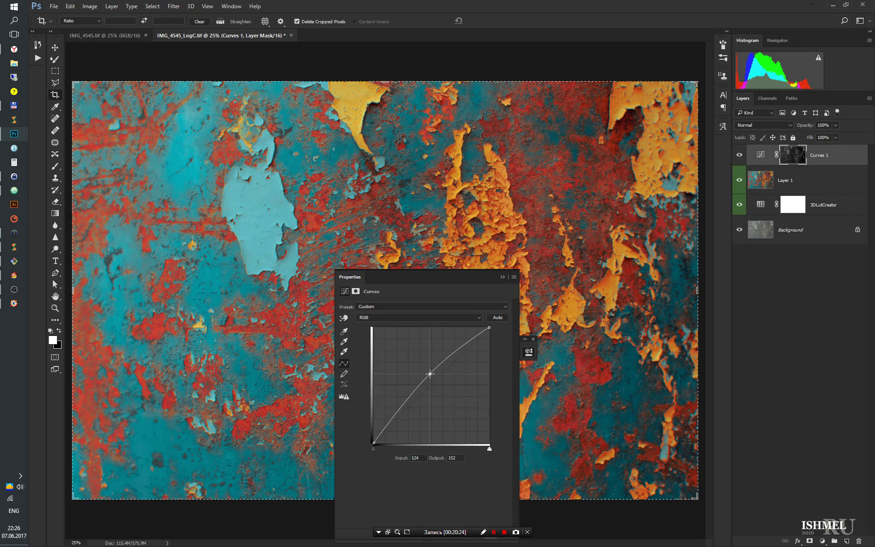
{"action": "left_click_drag", "start_coordinate": [442, 275], "coordinate": [740, 269]}
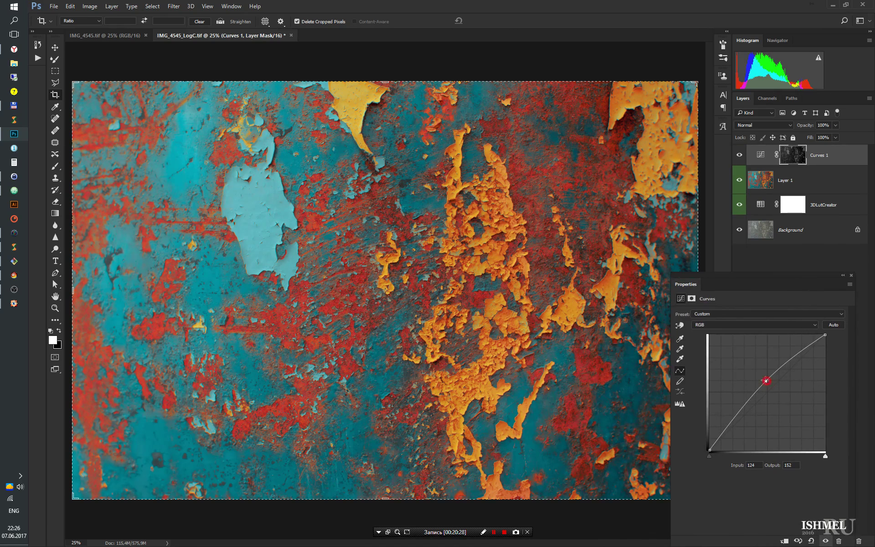
{"action": "left_click_drag", "start_coordinate": [766, 381], "coordinate": [747, 374]}
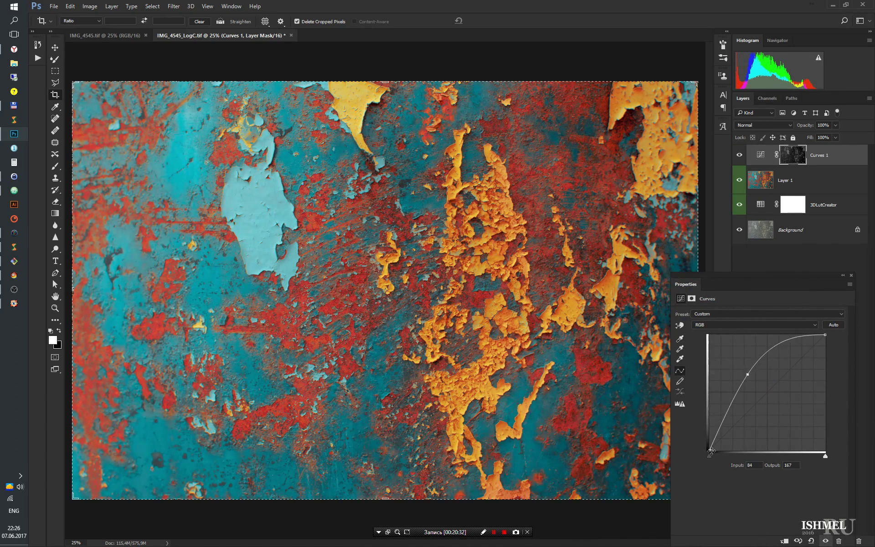
{"action": "left_click_drag", "start_coordinate": [711, 451], "coordinate": [710, 438]}
{"action": "left_click_drag", "start_coordinate": [747, 374], "coordinate": [745, 374]}
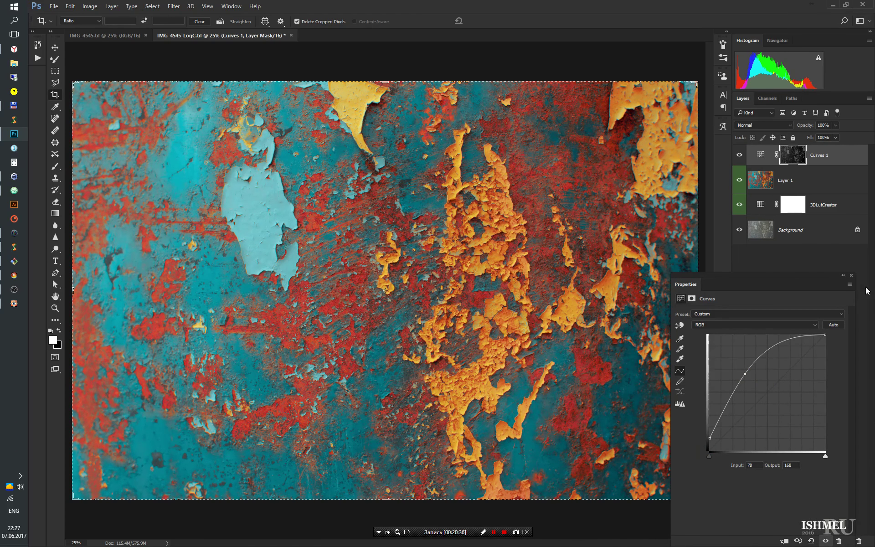
{"action": "left_click", "coordinate": [850, 276]}
Duplicate the brightening Curves layer, group both into Group 1, and add a white mask.
{"action": "key", "text": "ctrl+j"}
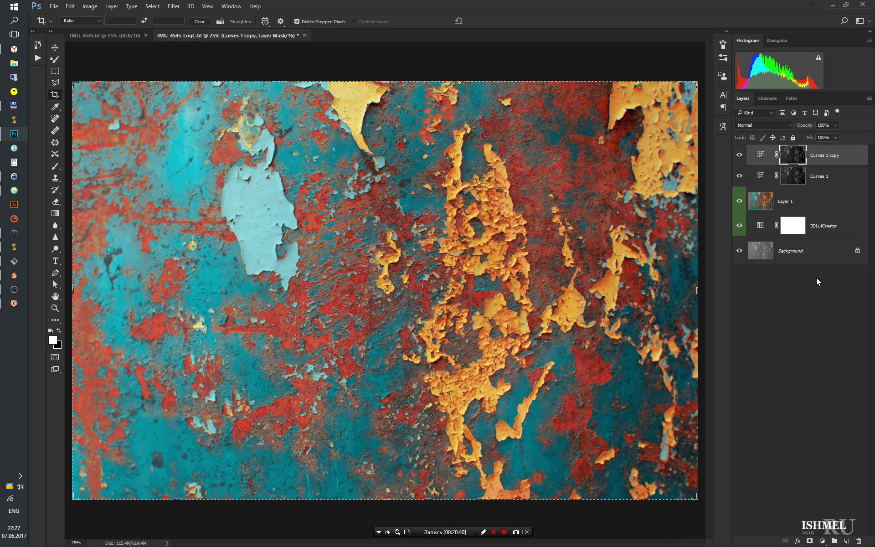
{"action": "left_click", "coordinate": [824, 180], "text": "shift"}
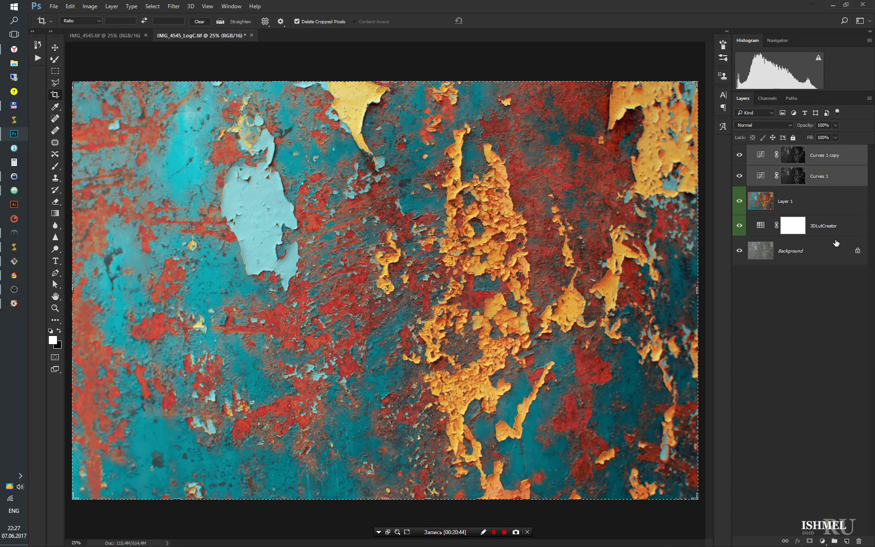
{"action": "key", "text": "ctrl+g"}
{"action": "left_click", "coordinate": [810, 541]}
Paint Group 1's mask black at 74% opacity over the upper-left and left side.
{"action": "left_click", "coordinate": [54, 167]}
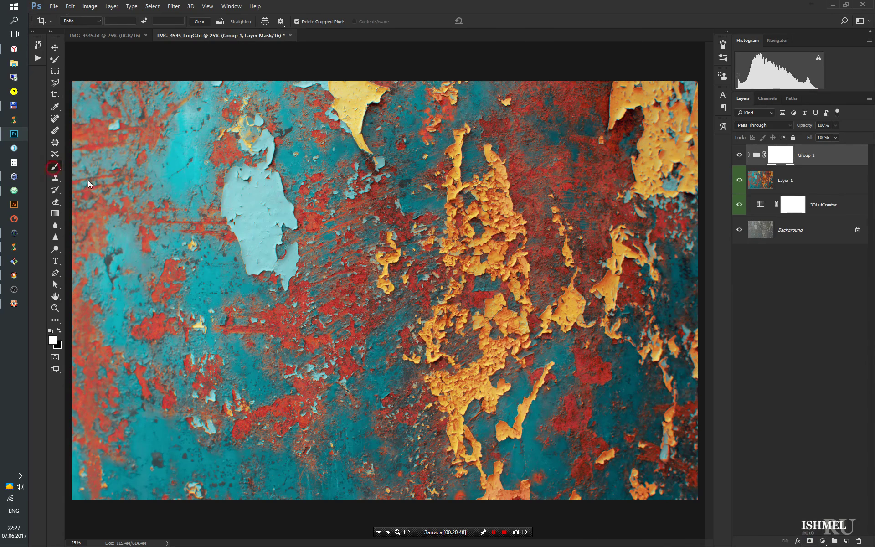
{"action": "key", "text": "alt+shift"}
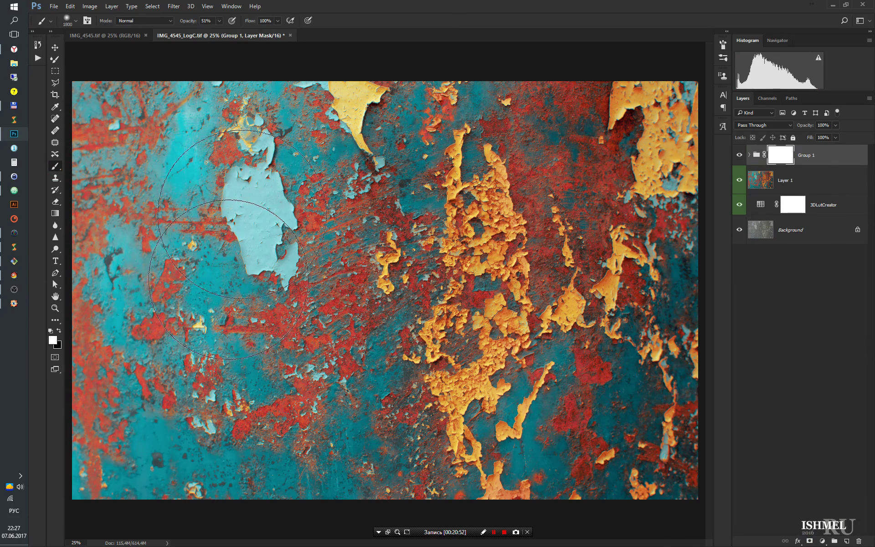
{"action": "key", "text": "bracketright"}
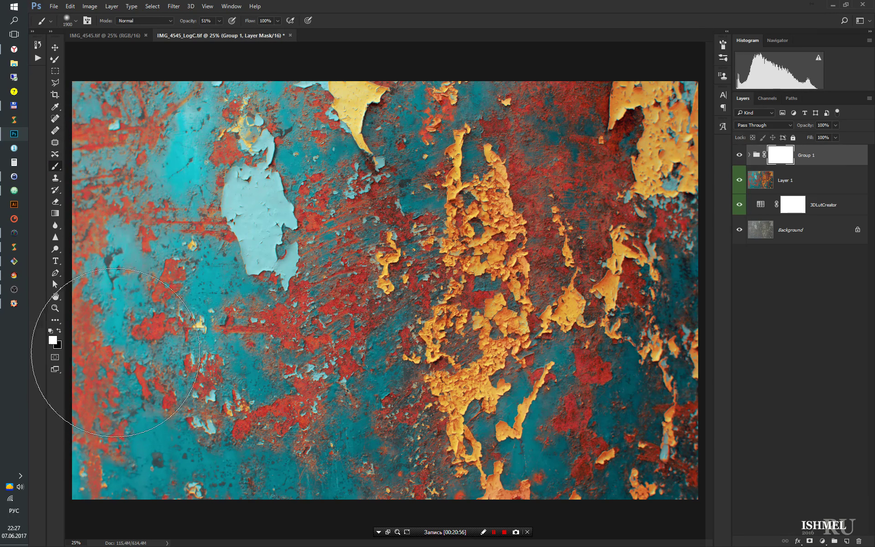
{"action": "key", "text": "x"}
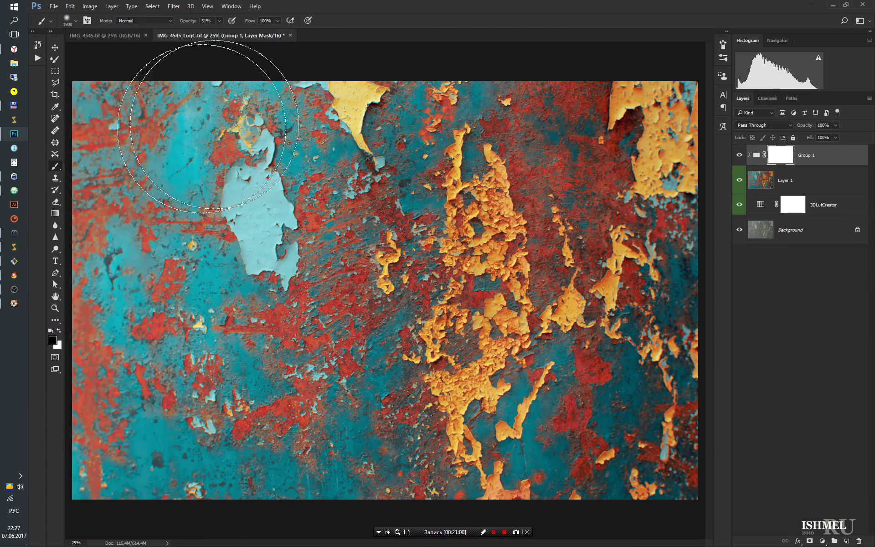
{"action": "left_click", "coordinate": [207, 126]}
{"action": "key", "text": "7"}
{"action": "key", "text": "4"}
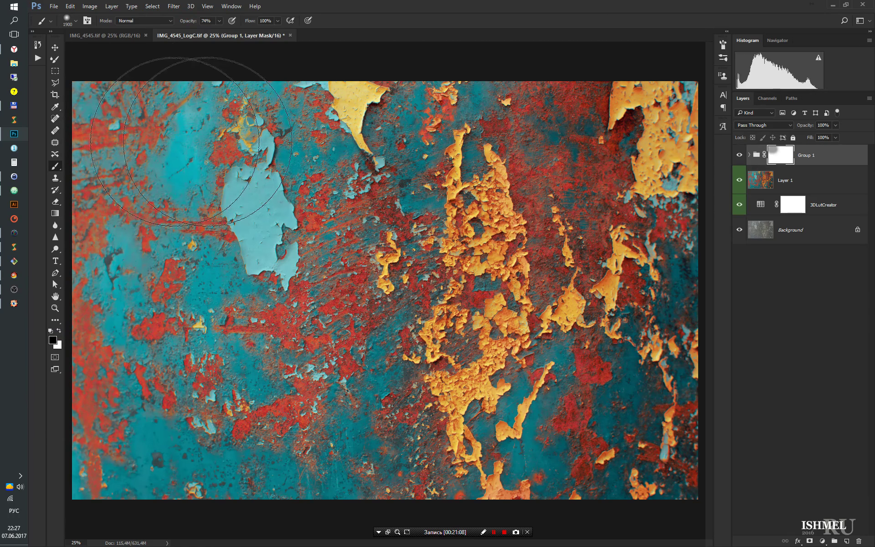
{"action": "left_click_drag", "start_coordinate": [207, 141], "coordinate": [201, 511]}
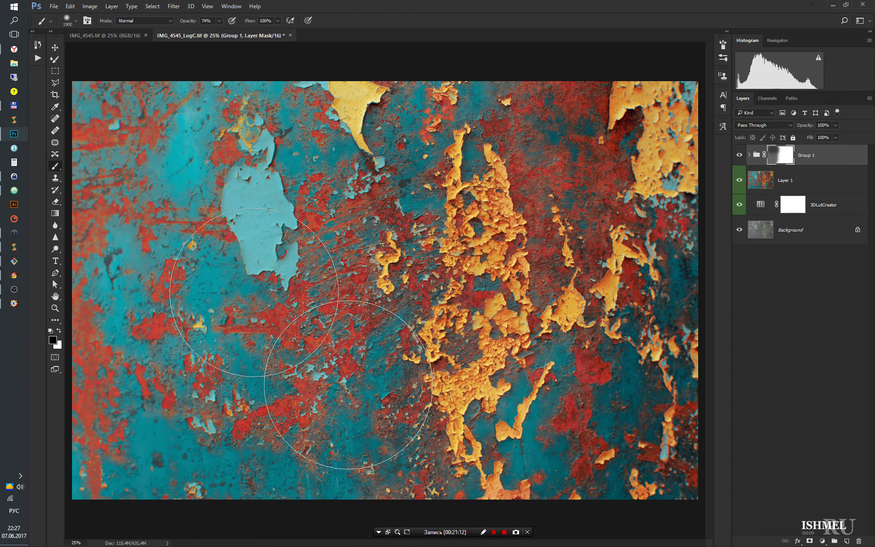
{"action": "mouse_move", "coordinate": [254, 292]}
{"action": "left_mouse_down"}
{"action": "mouse_move", "coordinate": [284, 175]}
{"action": "mouse_move", "coordinate": [196, 428]}
{"action": "mouse_move", "coordinate": [185, 68]}
{"action": "left_mouse_up"}
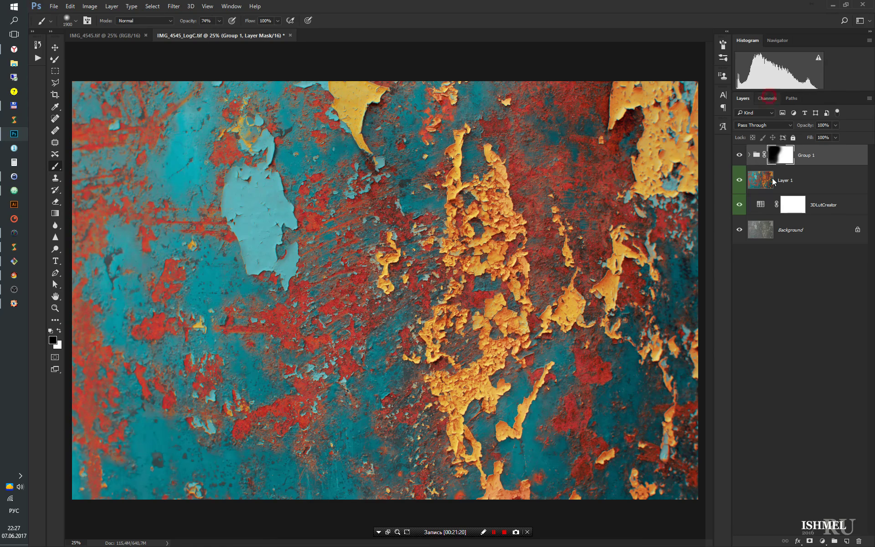
{"action": "left_click", "coordinate": [768, 98]}
Load a luminosity mask and add Curves 2, lifting shadows and midtones to brighten.
{"action": "left_click", "coordinate": [752, 266], "text": "ctrl"}
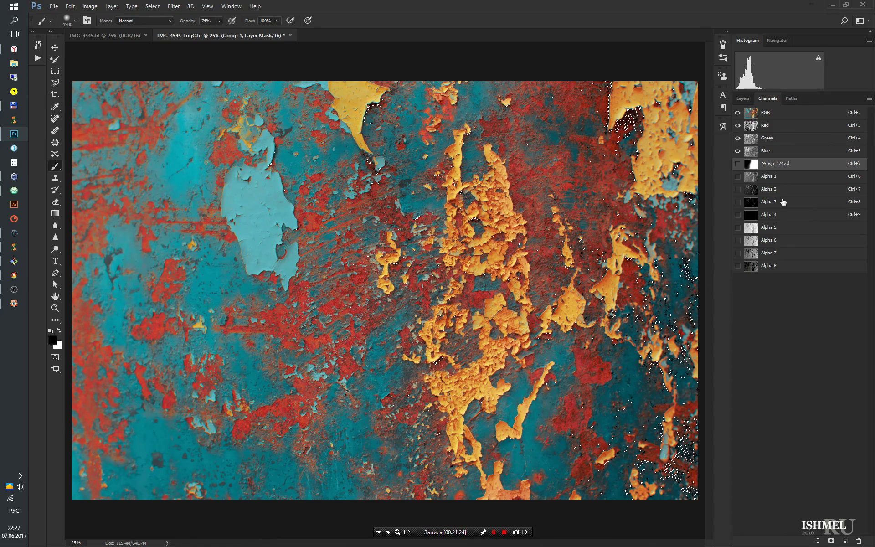
{"action": "left_click", "coordinate": [743, 98]}
{"action": "left_click", "coordinate": [822, 541]}
{"action": "left_click", "coordinate": [808, 396]}
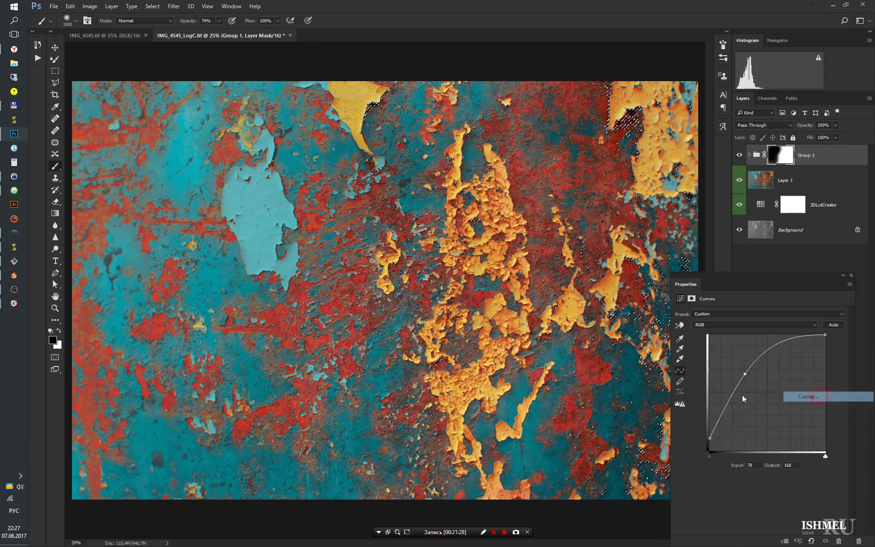
{"action": "left_click_drag", "start_coordinate": [765, 394], "coordinate": [766, 384]}
{"action": "left_click_drag", "start_coordinate": [756, 280], "coordinate": [248, 216]}
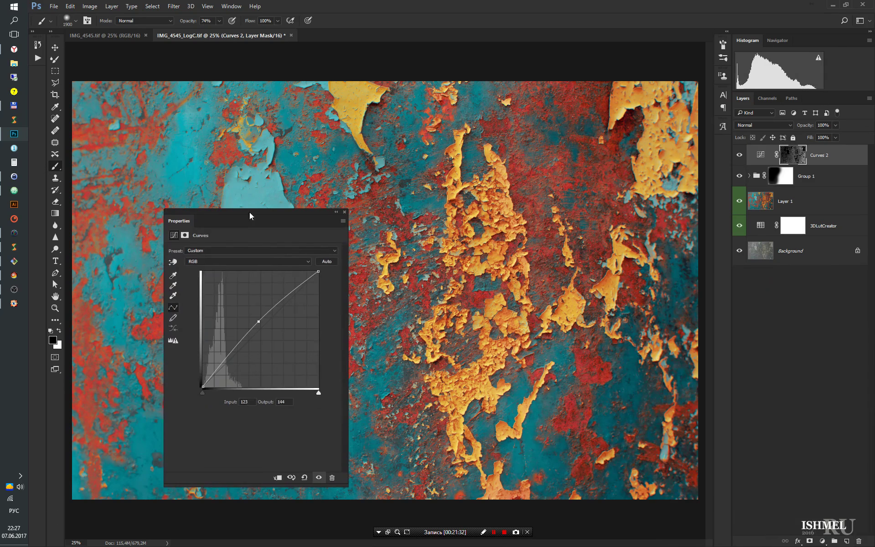
{"action": "left_click_drag", "start_coordinate": [222, 362], "coordinate": [220, 357]}
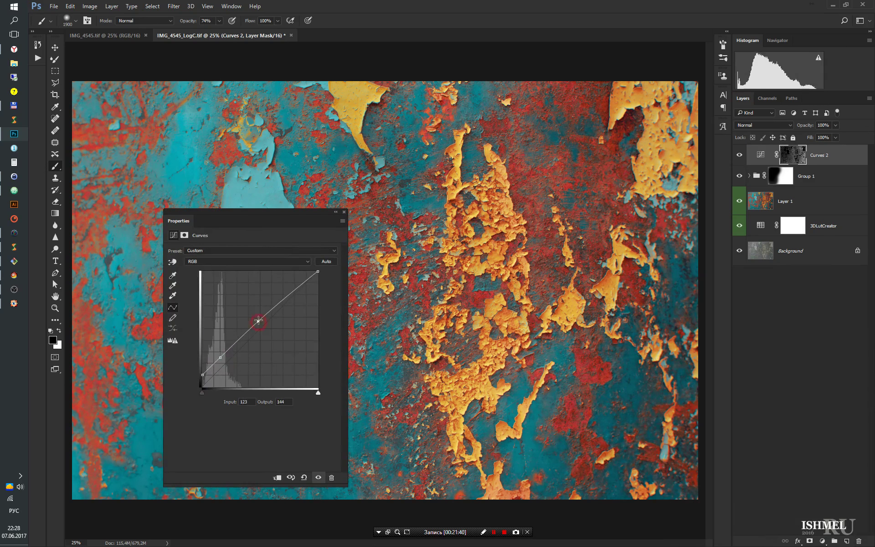
{"action": "left_click_drag", "start_coordinate": [258, 321], "coordinate": [256, 317]}
{"action": "left_click_drag", "start_coordinate": [220, 357], "coordinate": [220, 354]}
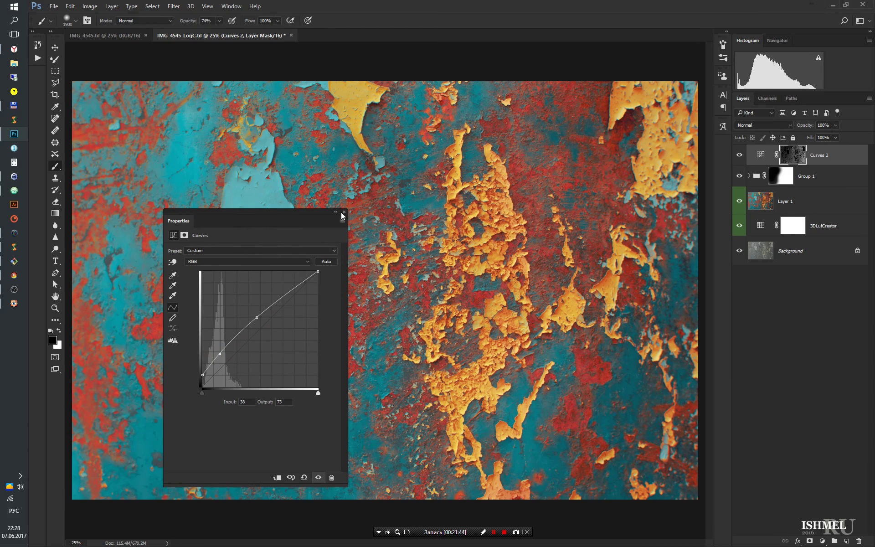
{"action": "left_click", "coordinate": [343, 213]}
{"action": "left_click", "coordinate": [740, 156]}
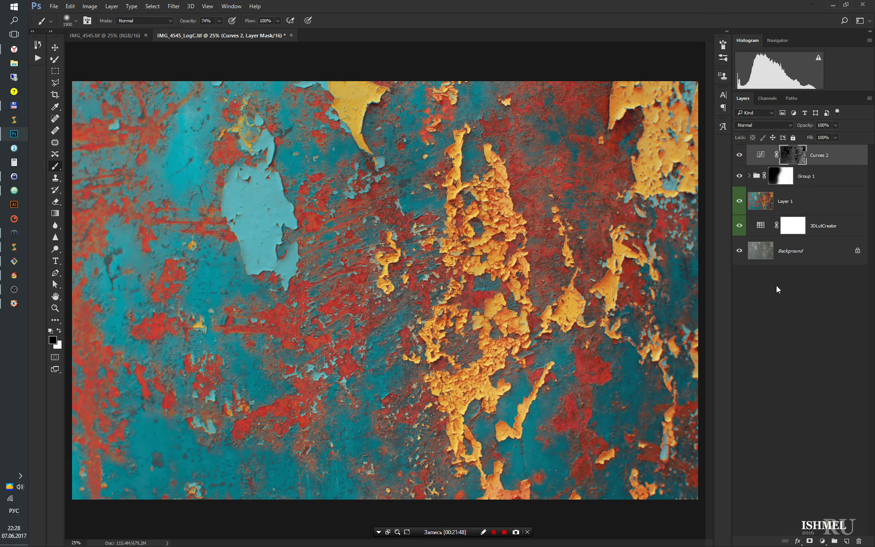
Add Curves 3 masked from the Curves 2 mask, pulling the curve down to darken.
{"action": "left_click", "coordinate": [764, 99]}
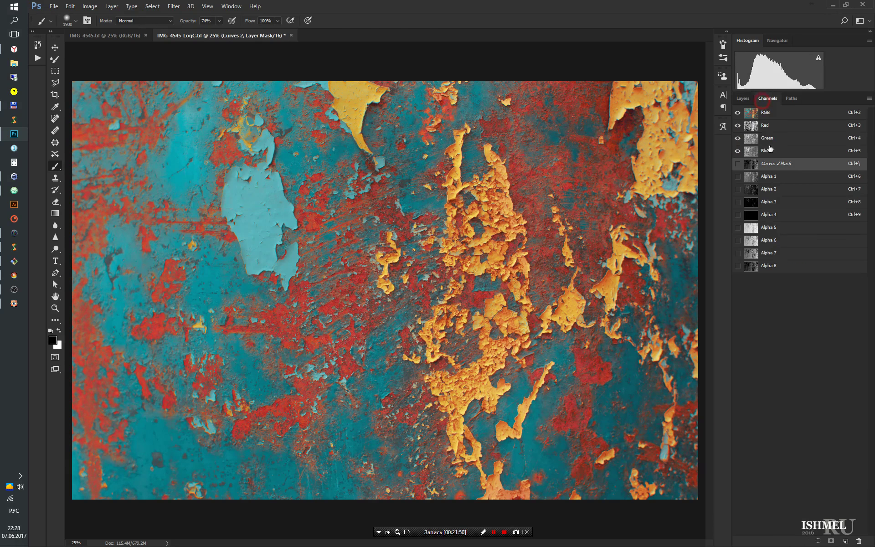
{"action": "left_click", "coordinate": [751, 257], "text": "ctrl"}
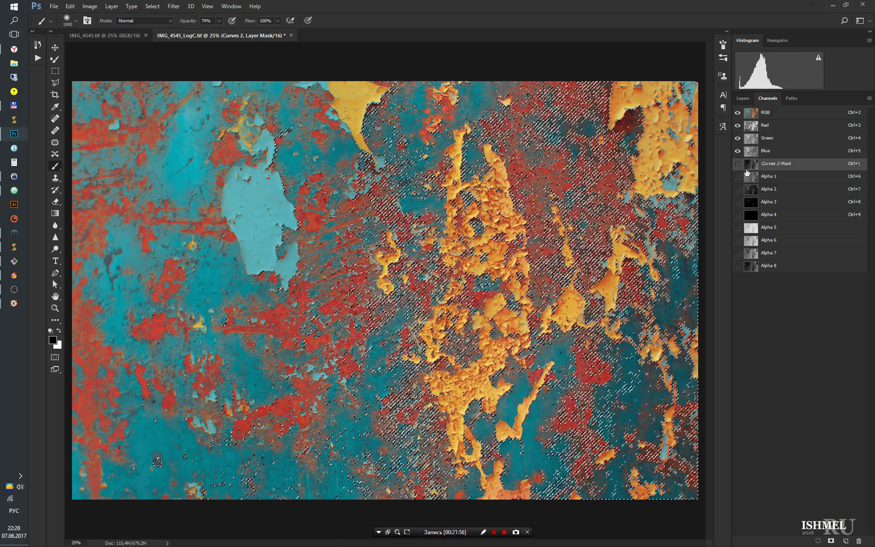
{"action": "left_click", "coordinate": [743, 98]}
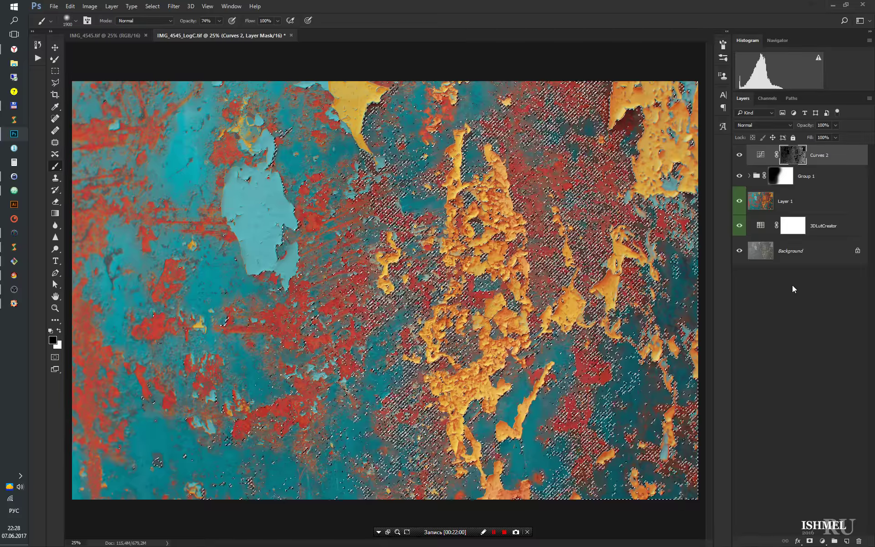
{"action": "left_click", "coordinate": [823, 541]}
{"action": "left_click", "coordinate": [816, 398]}
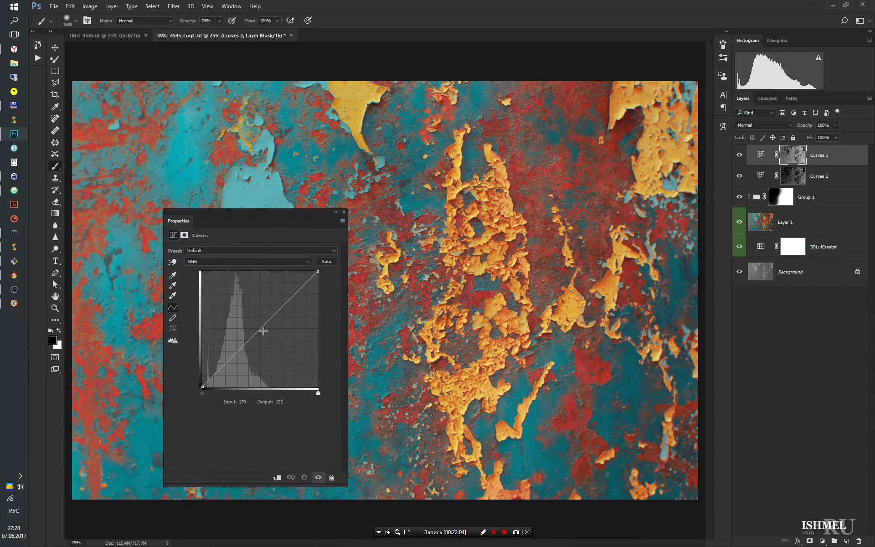
{"action": "left_click_drag", "start_coordinate": [262, 327], "coordinate": [267, 335]}
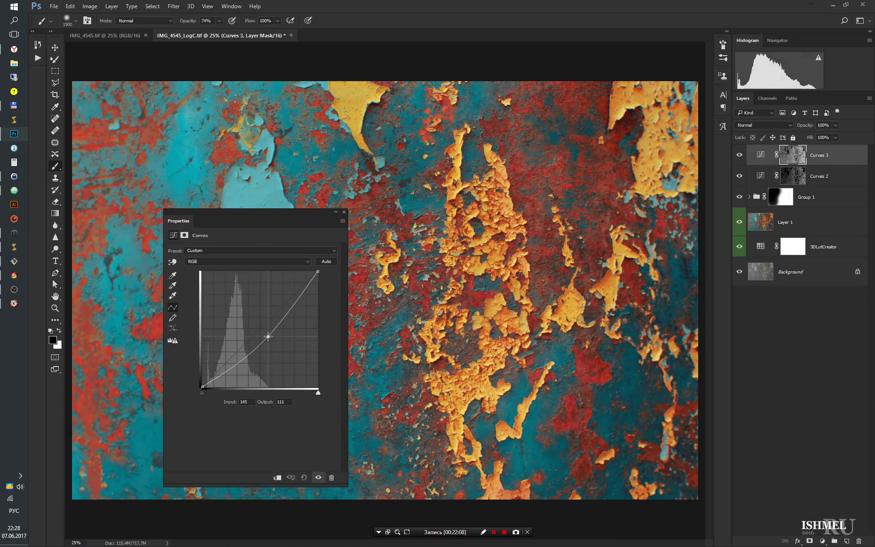
{"action": "left_click", "coordinate": [344, 212]}
Add Curves 4 masked from the Curves 3 mask, raising the curve to brighten.
{"action": "left_click", "coordinate": [767, 98]}
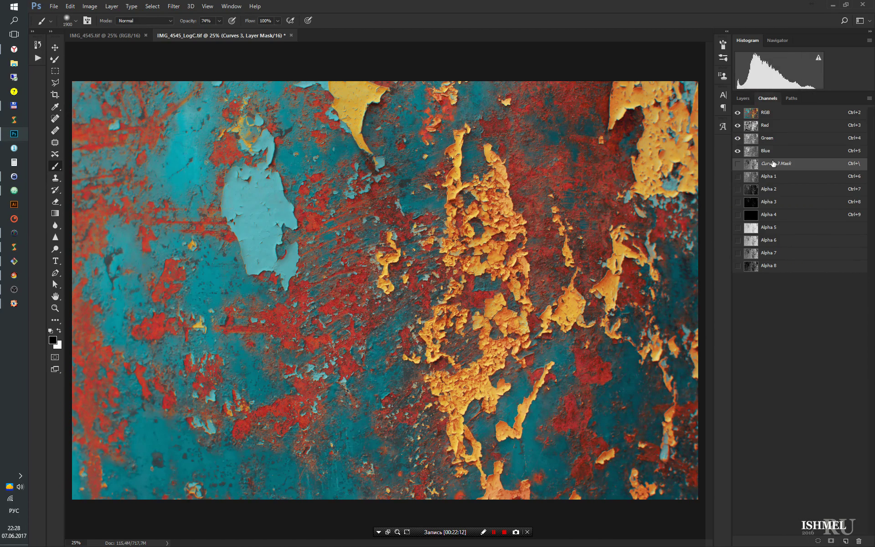
{"action": "left_click", "coordinate": [751, 165], "text": "ctrl"}
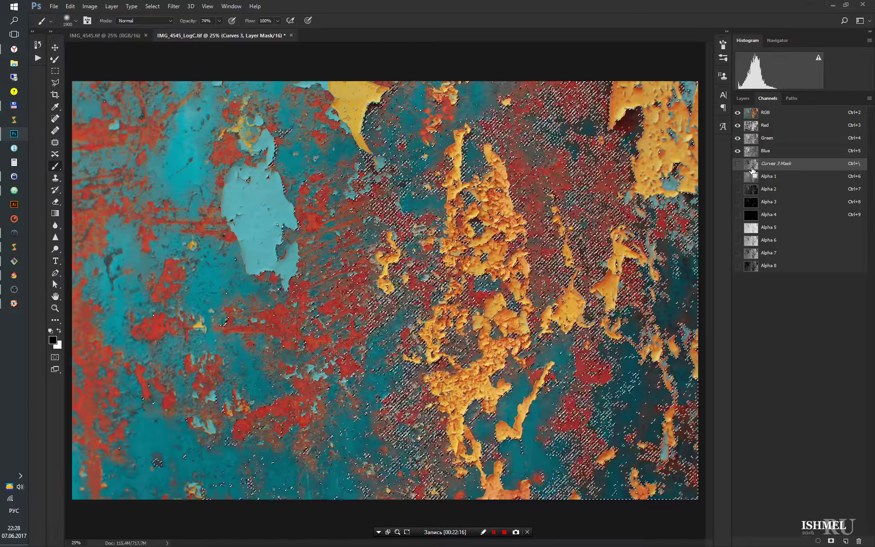
{"action": "left_click", "coordinate": [743, 98]}
{"action": "left_click", "coordinate": [822, 541]}
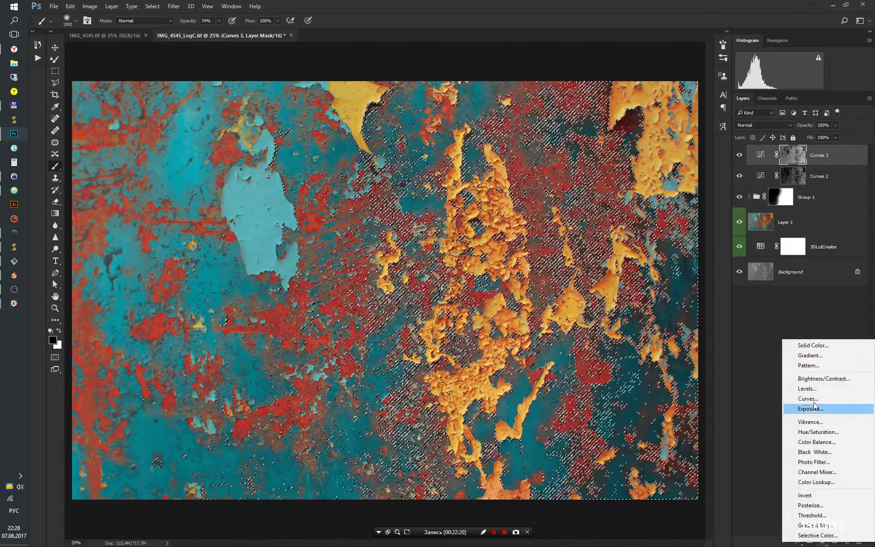
{"action": "left_click", "coordinate": [814, 402]}
{"action": "left_click", "coordinate": [264, 326]}
{"action": "left_click_drag", "start_coordinate": [263, 326], "coordinate": [264, 308]}
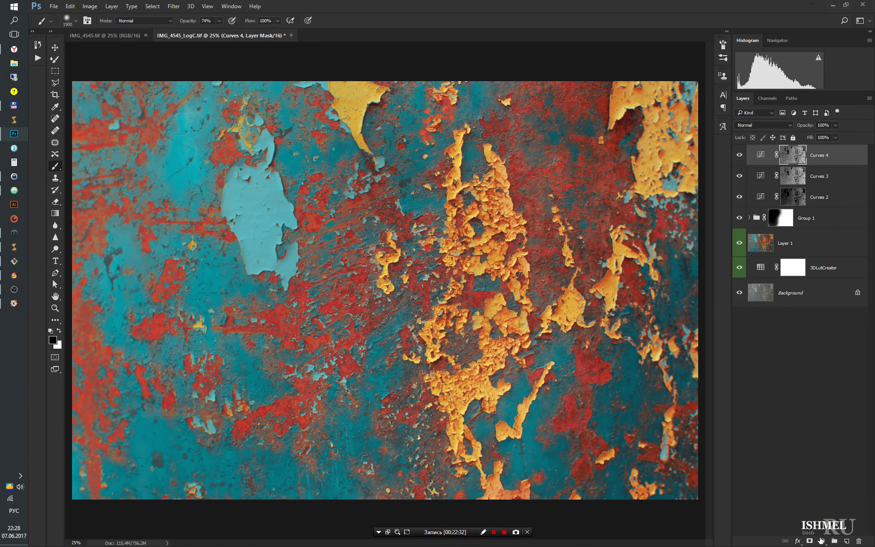
Add Curves 5 with an S-curve: shadows 48→36 and highlights 162→177.
{"action": "left_click", "coordinate": [822, 541]}
{"action": "left_click", "coordinate": [813, 402]}
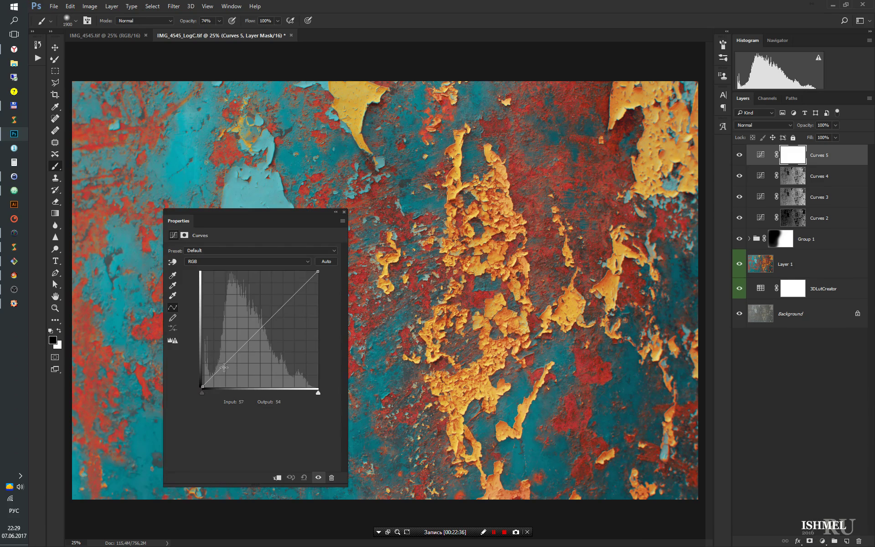
{"action": "left_click_drag", "start_coordinate": [276, 313], "coordinate": [275, 309]}
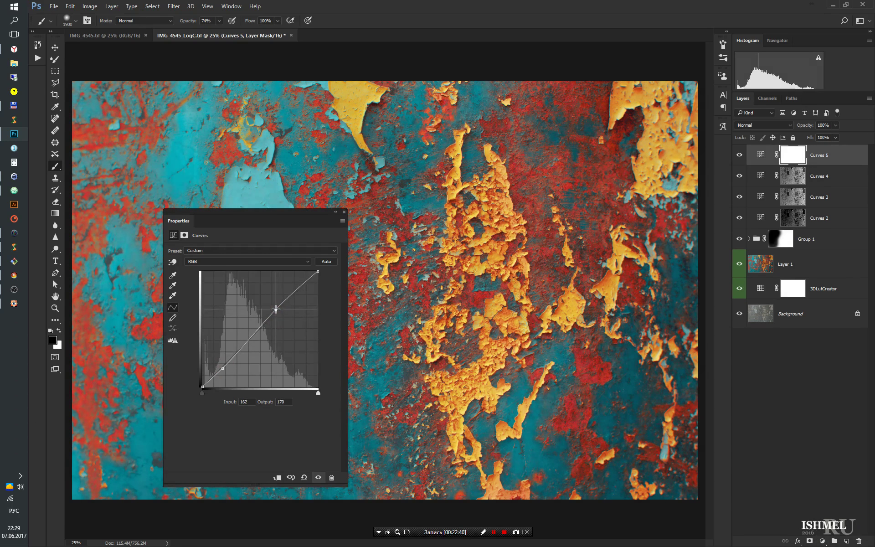
{"action": "left_click_drag", "start_coordinate": [226, 366], "coordinate": [224, 370]}
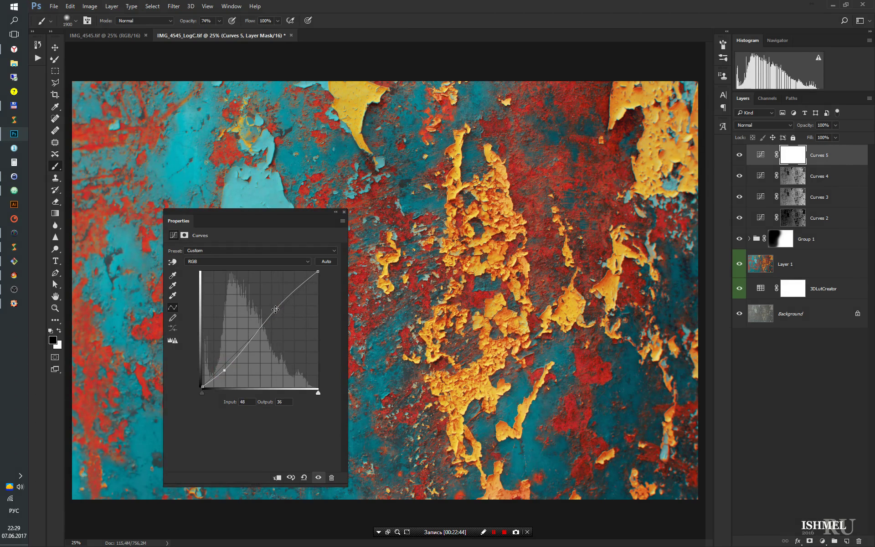
{"action": "left_click_drag", "start_coordinate": [269, 216], "coordinate": [783, 329]}
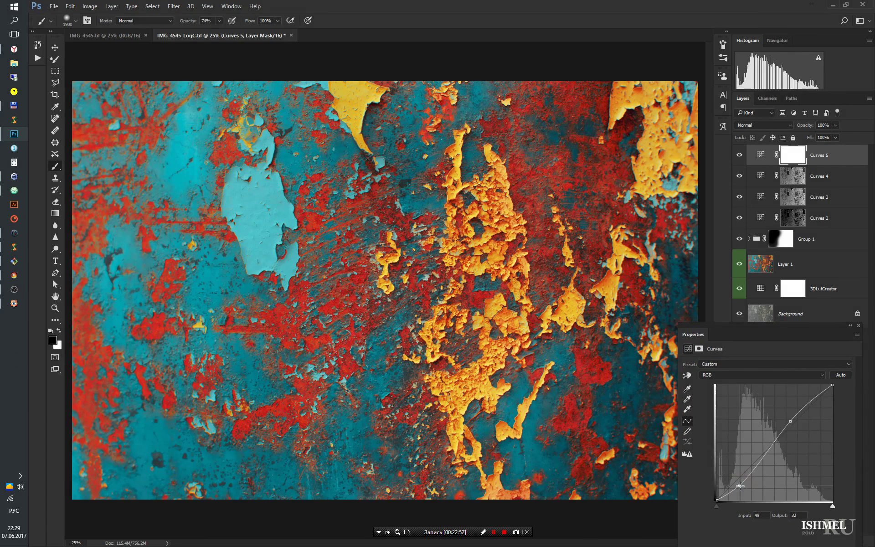
{"action": "left_click_drag", "start_coordinate": [740, 485], "coordinate": [740, 485]}
{"action": "left_click_drag", "start_coordinate": [790, 419], "coordinate": [791, 419]}
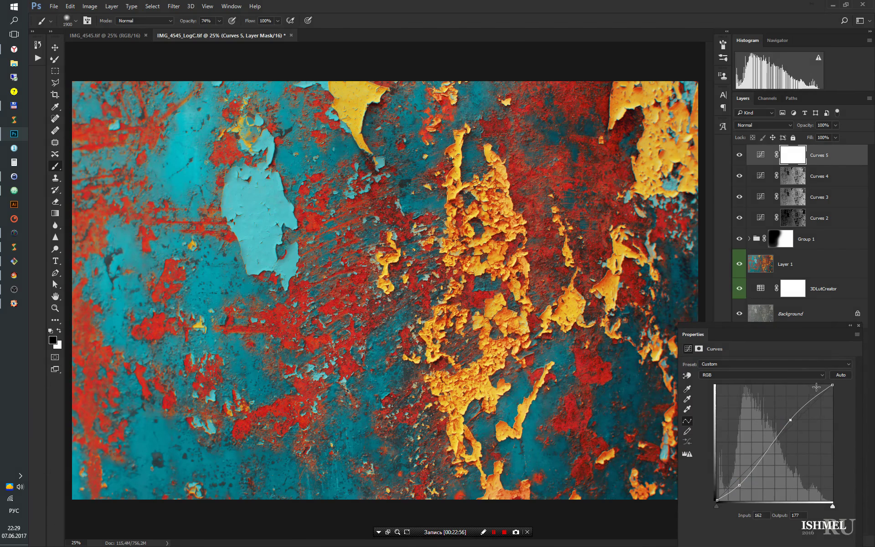
{"action": "left_click", "coordinate": [858, 327]}
Paint Curves 5's mask near the bottom-right with a 700 px brush at 27% opacity.
{"action": "key", "text": "bracketleft"}
{"action": "key", "text": "bracketleft"}
{"action": "key", "text": "bracketleft"}
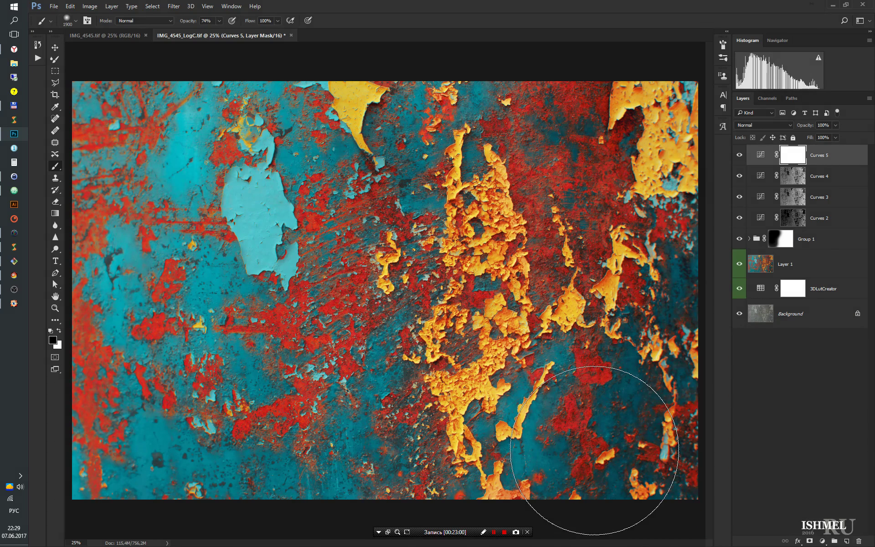
{"action": "key", "text": "Delete"}
{"action": "key", "text": "bracketleft"}
{"action": "key", "text": "ctrl+z"}
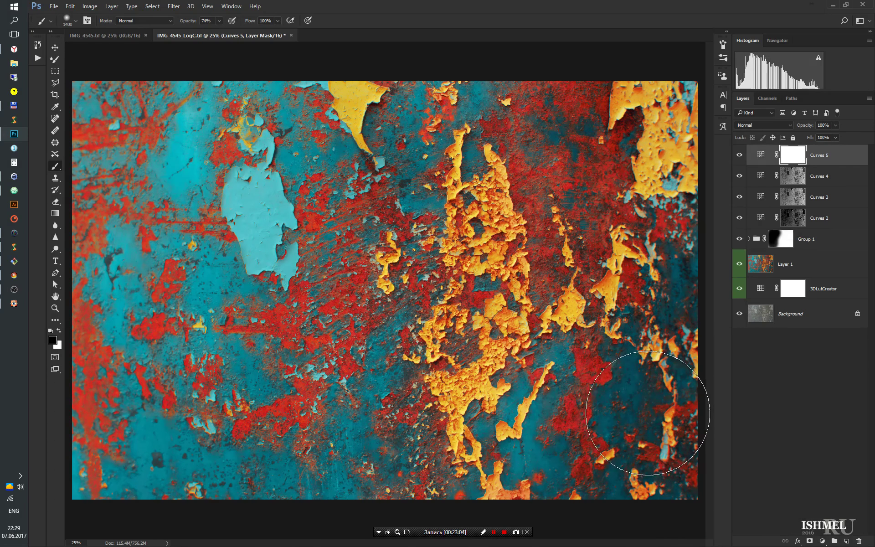
{"action": "key", "text": "bracketleft"}
{"action": "key", "text": "bracketleft"}
{"action": "key", "text": "bracketleft"}
{"action": "key", "text": "bracketleft"}
{"action": "key", "text": "bracketleft"}
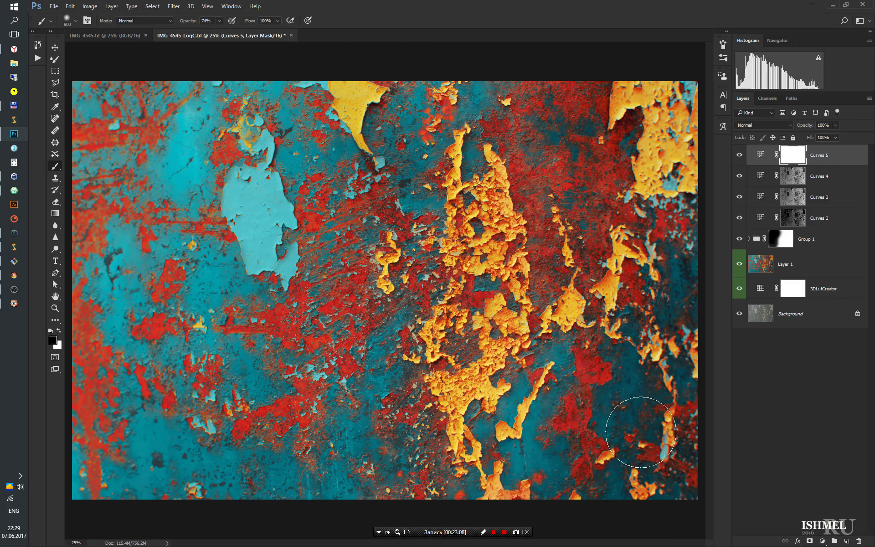
{"action": "key", "text": "bracketleft"}
{"action": "key", "text": "bracketleft"}
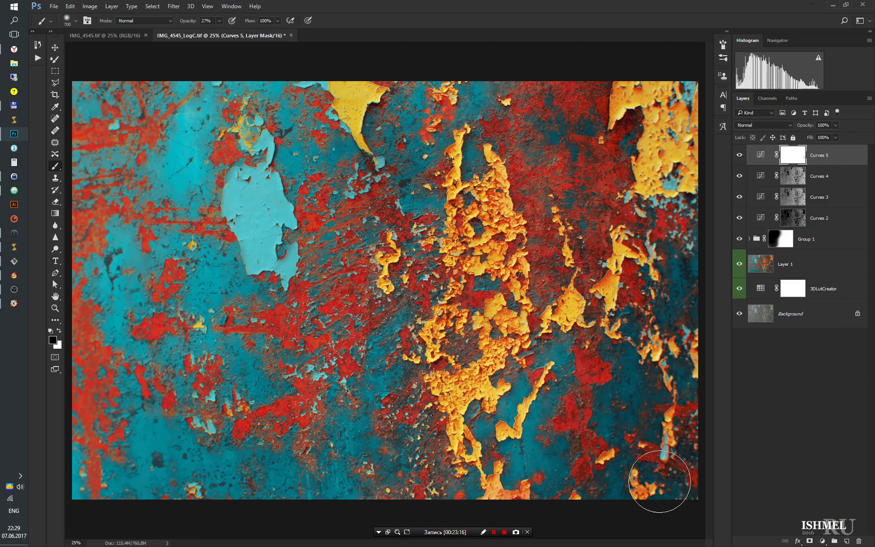
{"action": "left_click_drag", "start_coordinate": [506, 323], "coordinate": [468, 362]}
Stamp visible into Layer 2, group Curves 5 through 3DLutCreator as Group 2, and compare.
{"action": "key", "text": "ctrl+alt+shift+e"}
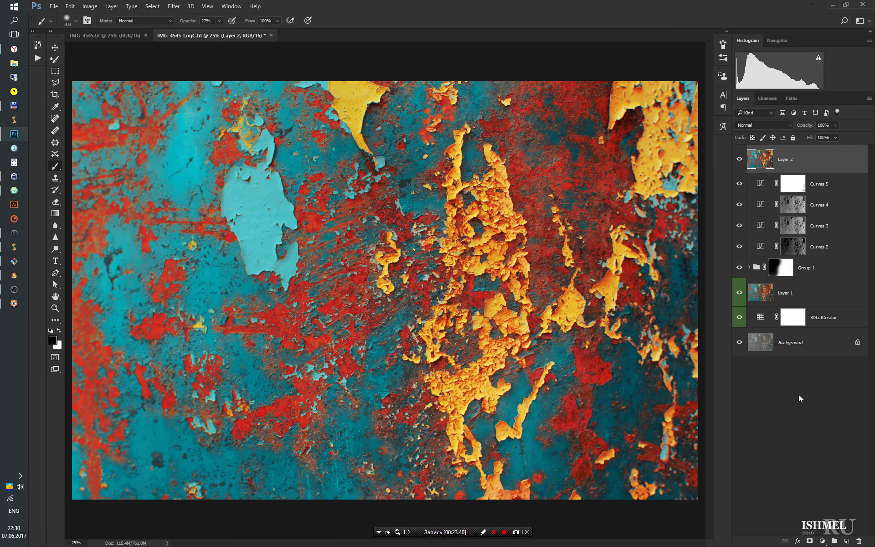
{"action": "left_click", "coordinate": [823, 183]}
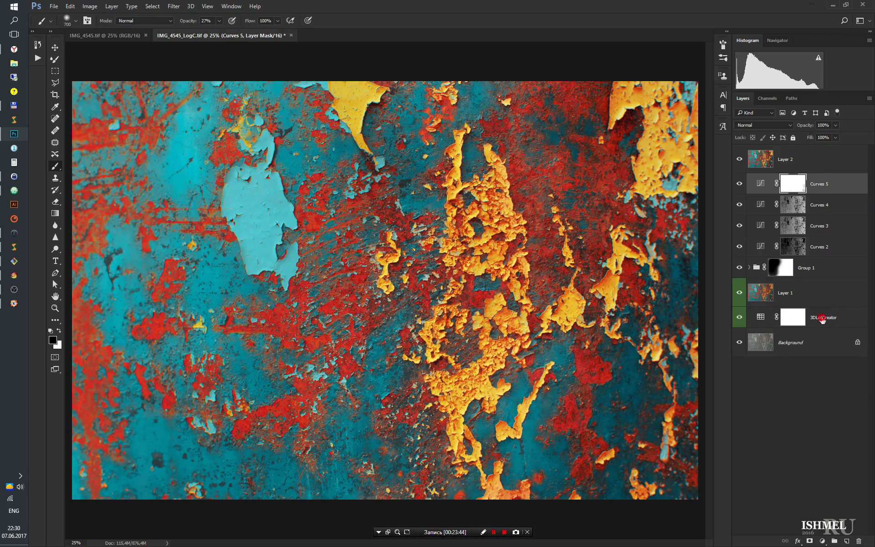
{"action": "left_click", "coordinate": [822, 318], "text": "shift"}
{"action": "key", "text": "ctrl+g"}
{"action": "left_click", "coordinate": [739, 179]}
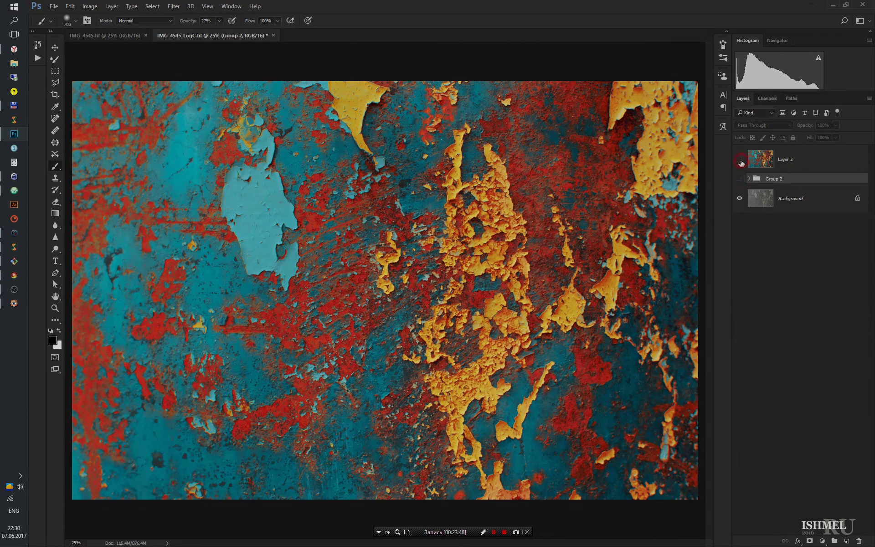
{"action": "left_click", "coordinate": [739, 159]}
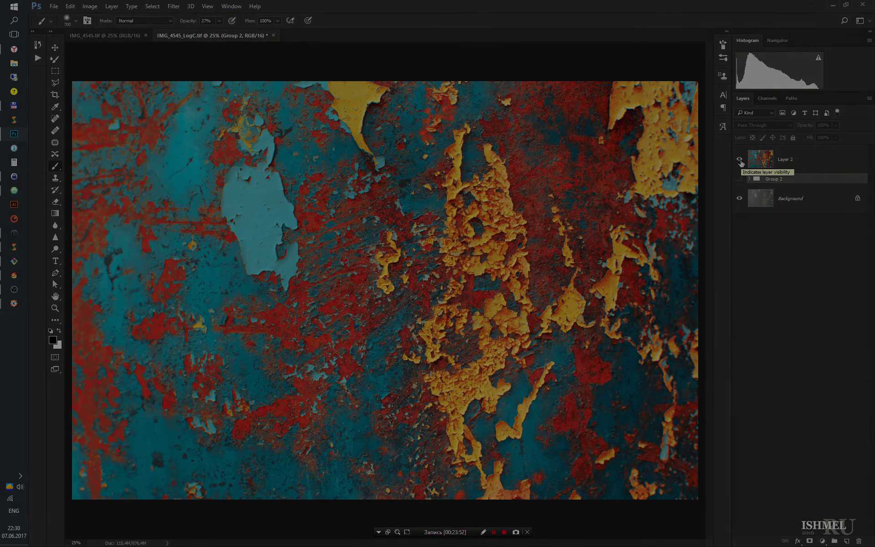
{"action": "left_click", "coordinate": [739, 159]}
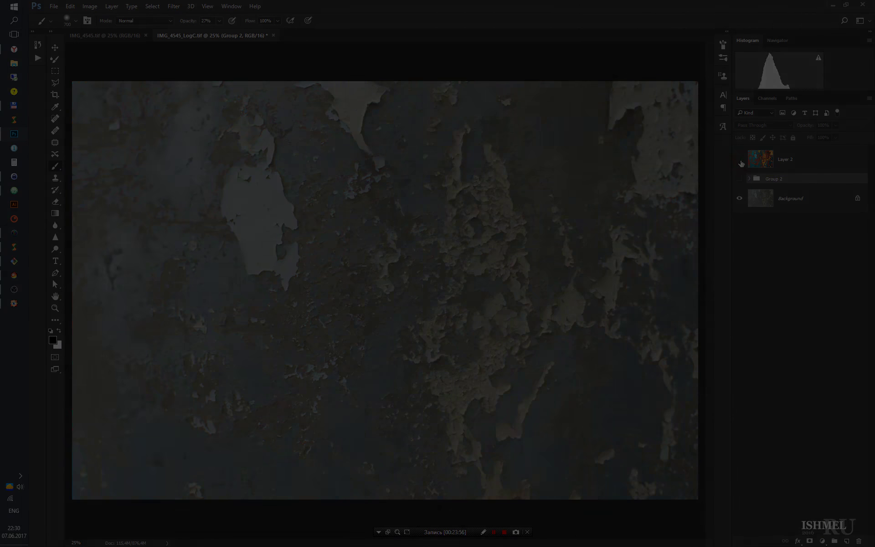